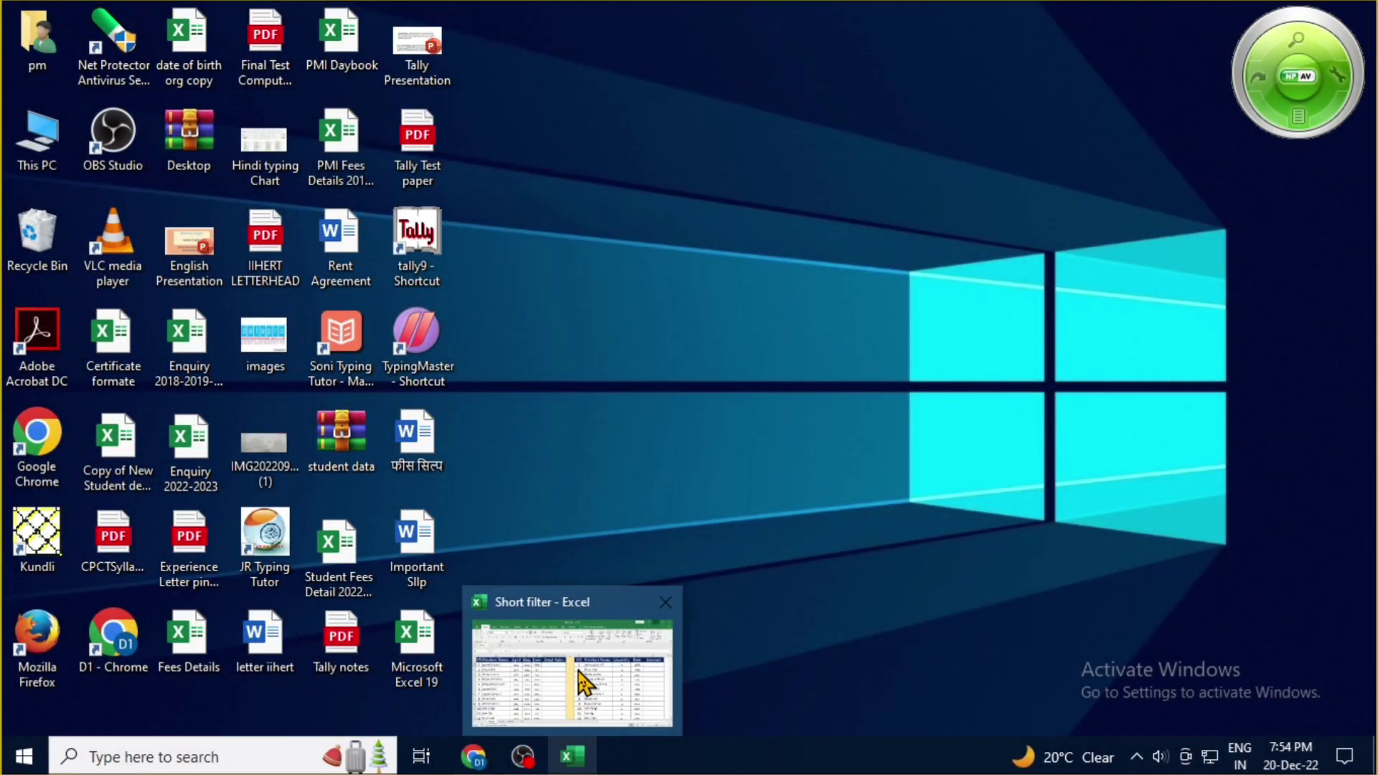
- Restore the Short filter workbook window from the taskbar
left_click(578, 670)
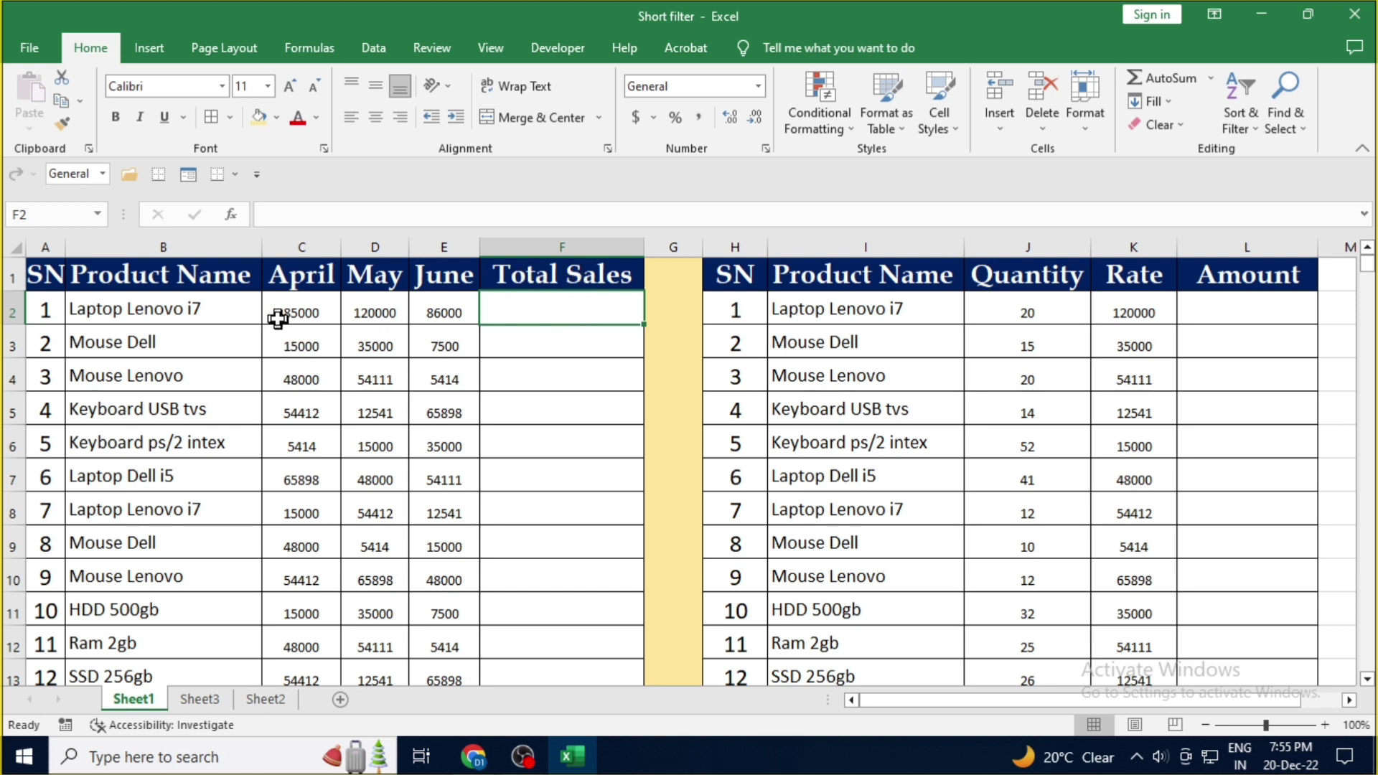
- Inspect the first product's April, May and June figures and the empty Total Sales cell F2
left_click_drag(278, 319, 439, 547)
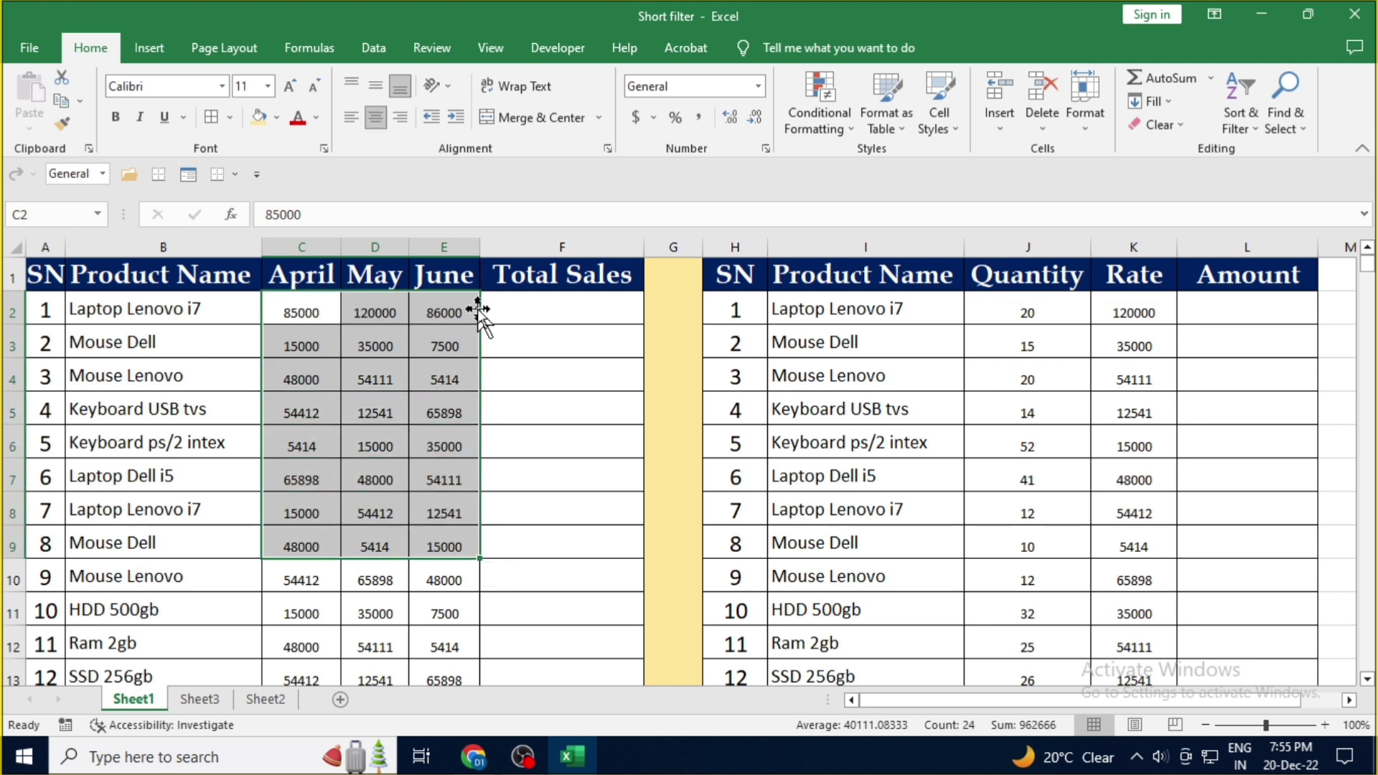
left_click(149, 315)
left_click(282, 307)
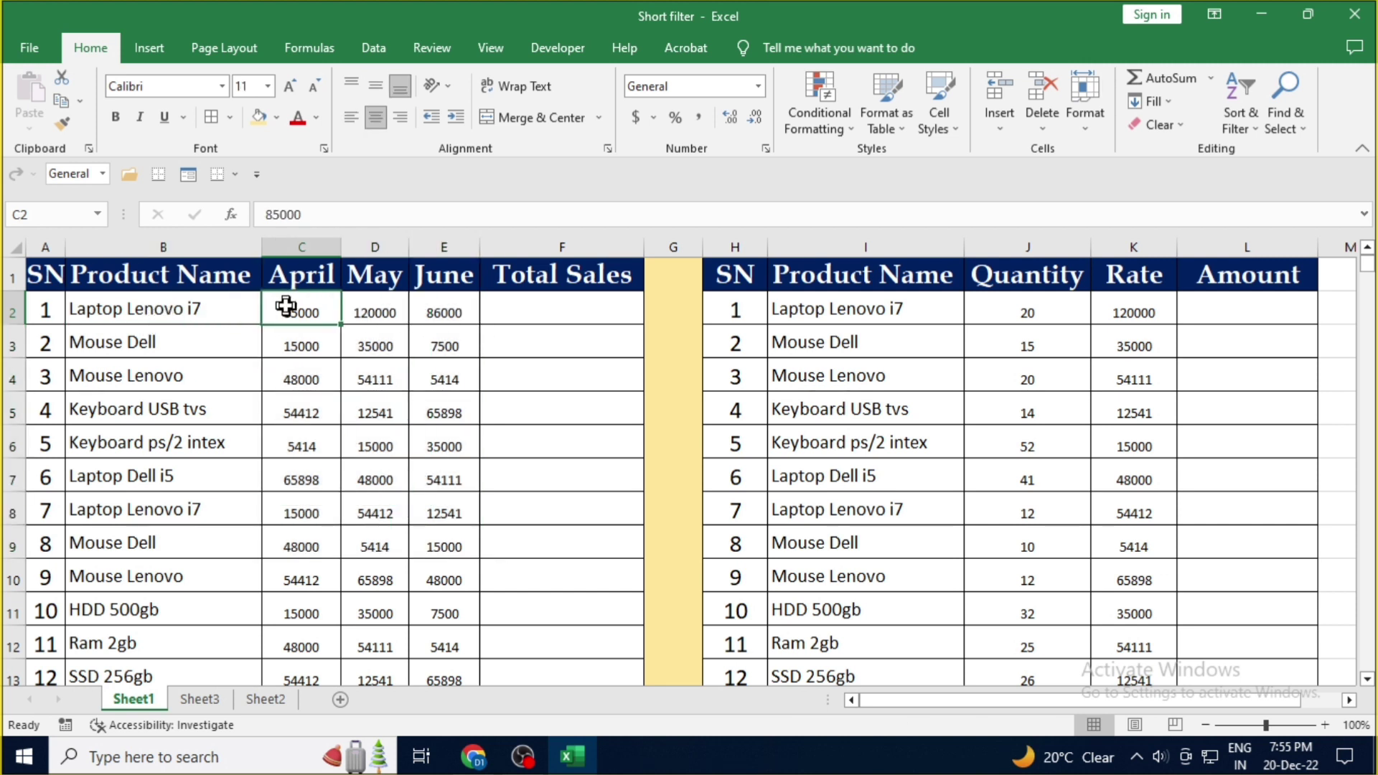
left_click(355, 304)
left_click(429, 304)
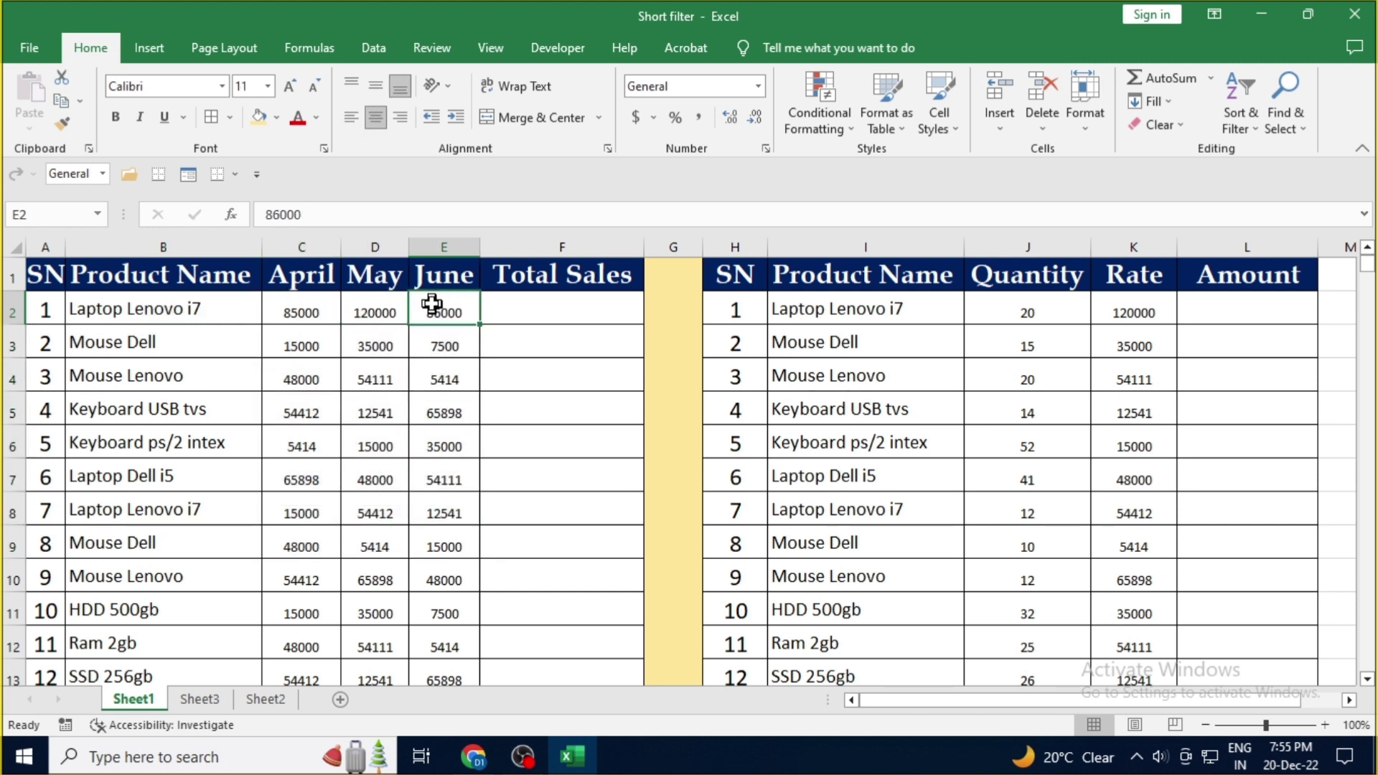
left_click(540, 317)
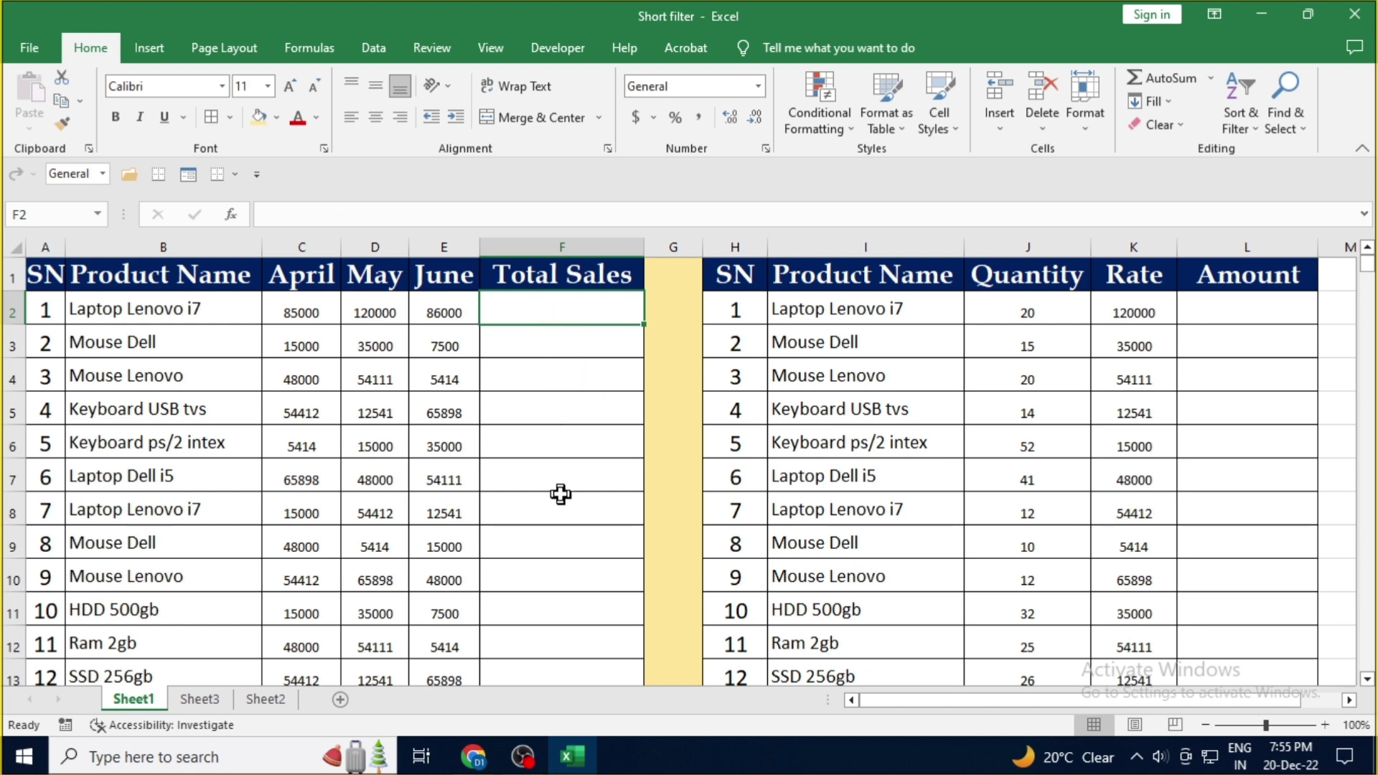
scroll(554, 483, "down", 2)
scroll(545, 431, "up", 2)
scroll(394, 523, "down", 2)
scroll(395, 522, "down", 2)
scroll(393, 523, "up", 4)
left_click_drag(545, 354, 548, 318)
- Select the month figures and Total Sales column together, C2 through F57
mouse_move(308, 310)
left_mouse_down()
mouse_move(442, 350)
mouse_move(470, 640)
mouse_move(461, 732)
mouse_move(467, 605)
mouse_move(470, 710)
mouse_move(455, 622)
mouse_move(524, 610)
left_mouse_up()
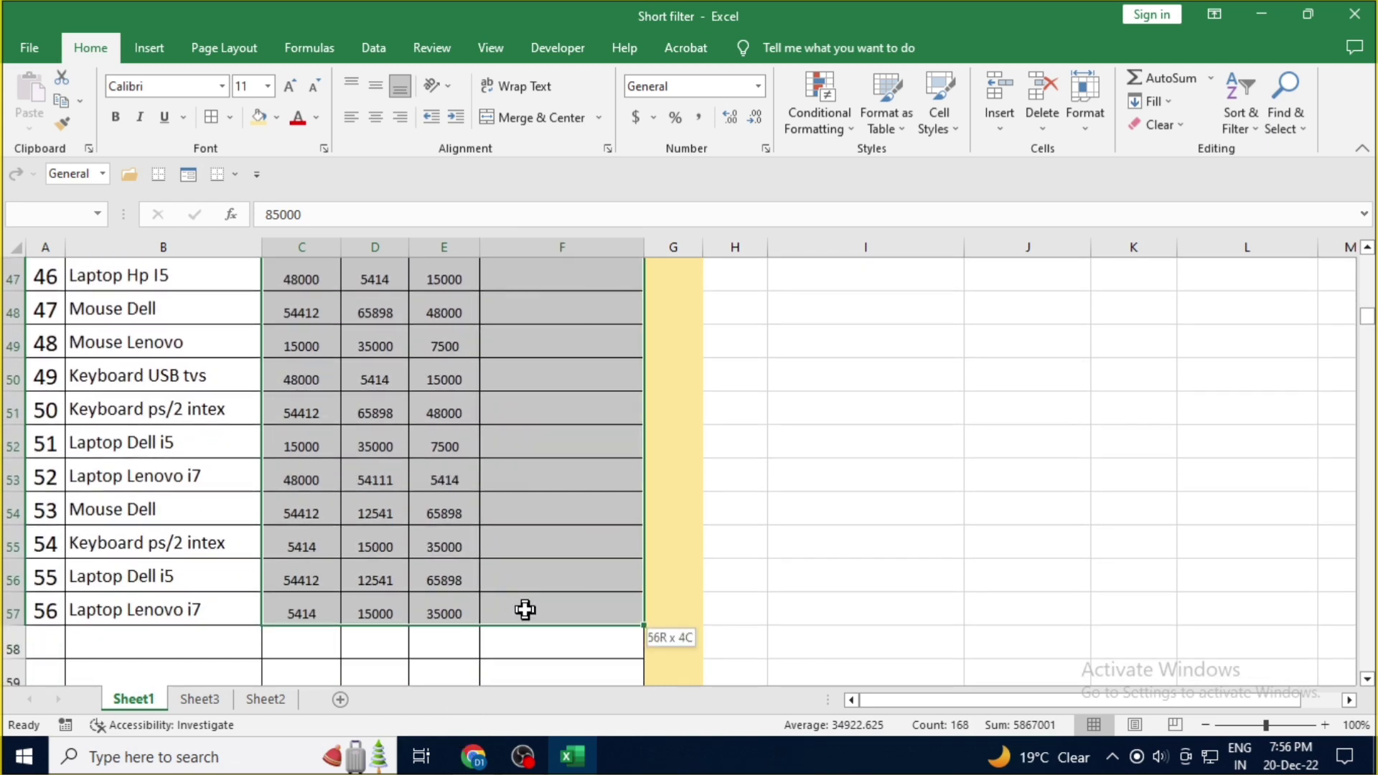
left_click_drag(524, 609, 469, 607)
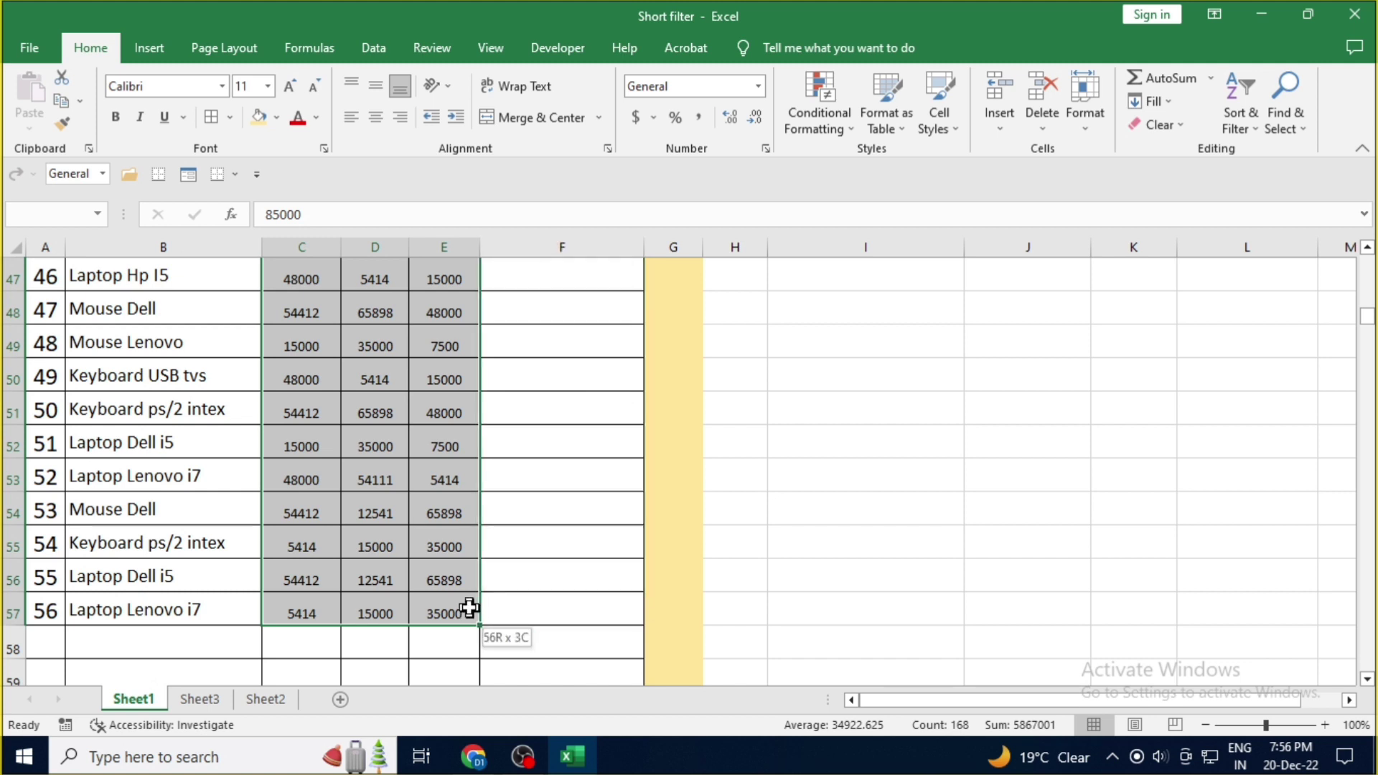
mouse_move(470, 607)
left_mouse_down()
mouse_move(504, 608)
mouse_move(556, 527)
left_mouse_up()
scroll(575, 459, "up", 6)
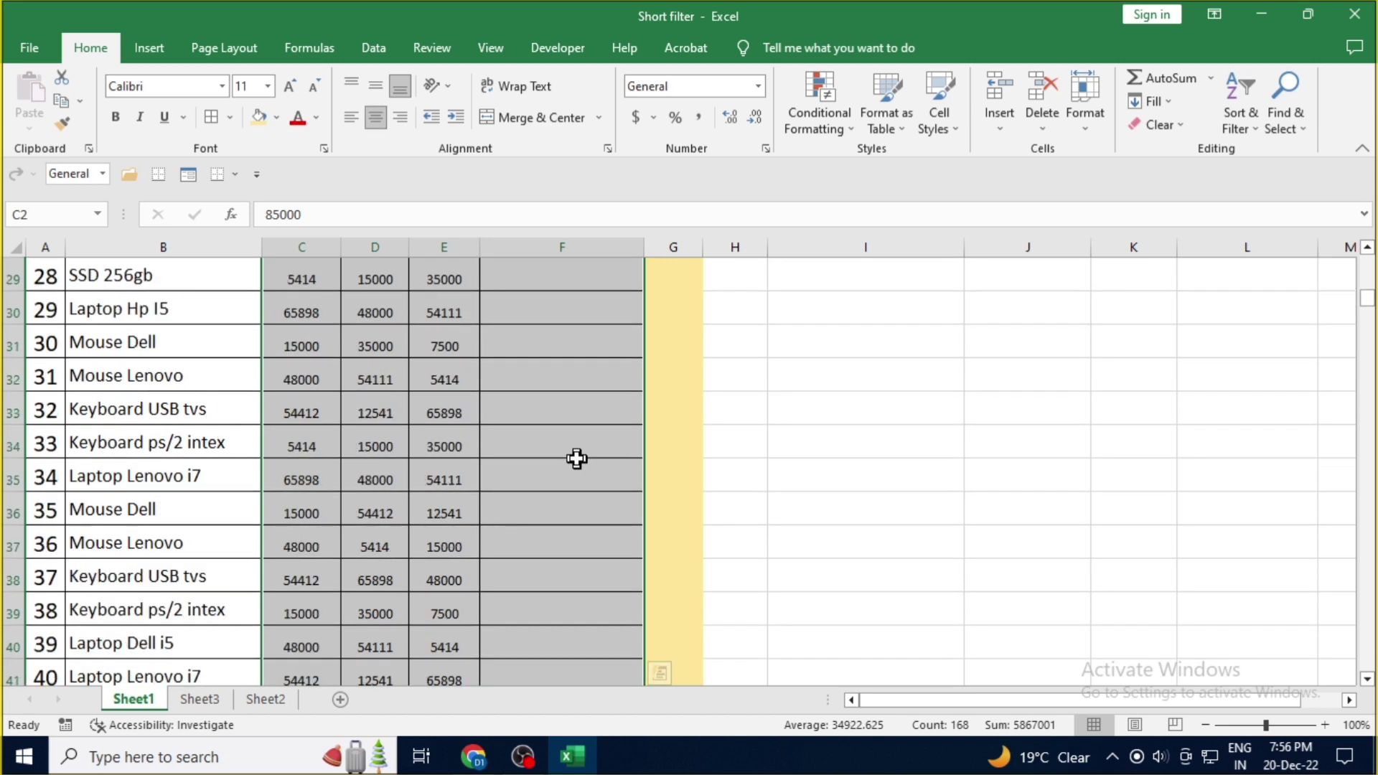
scroll(575, 458, "up", 9)
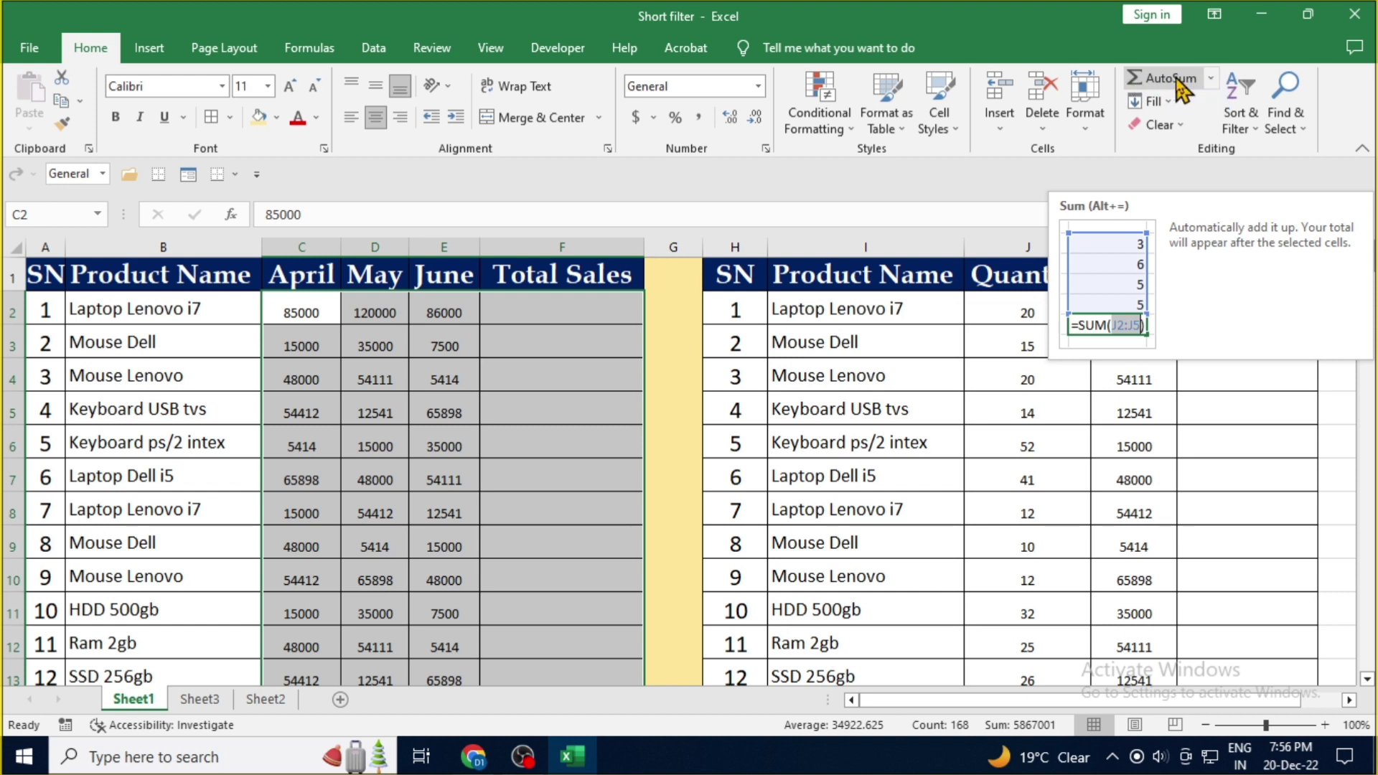
- Total each product's months with AutoSum and enlarge the F2:F30 totals to font size 20
left_click(1177, 80)
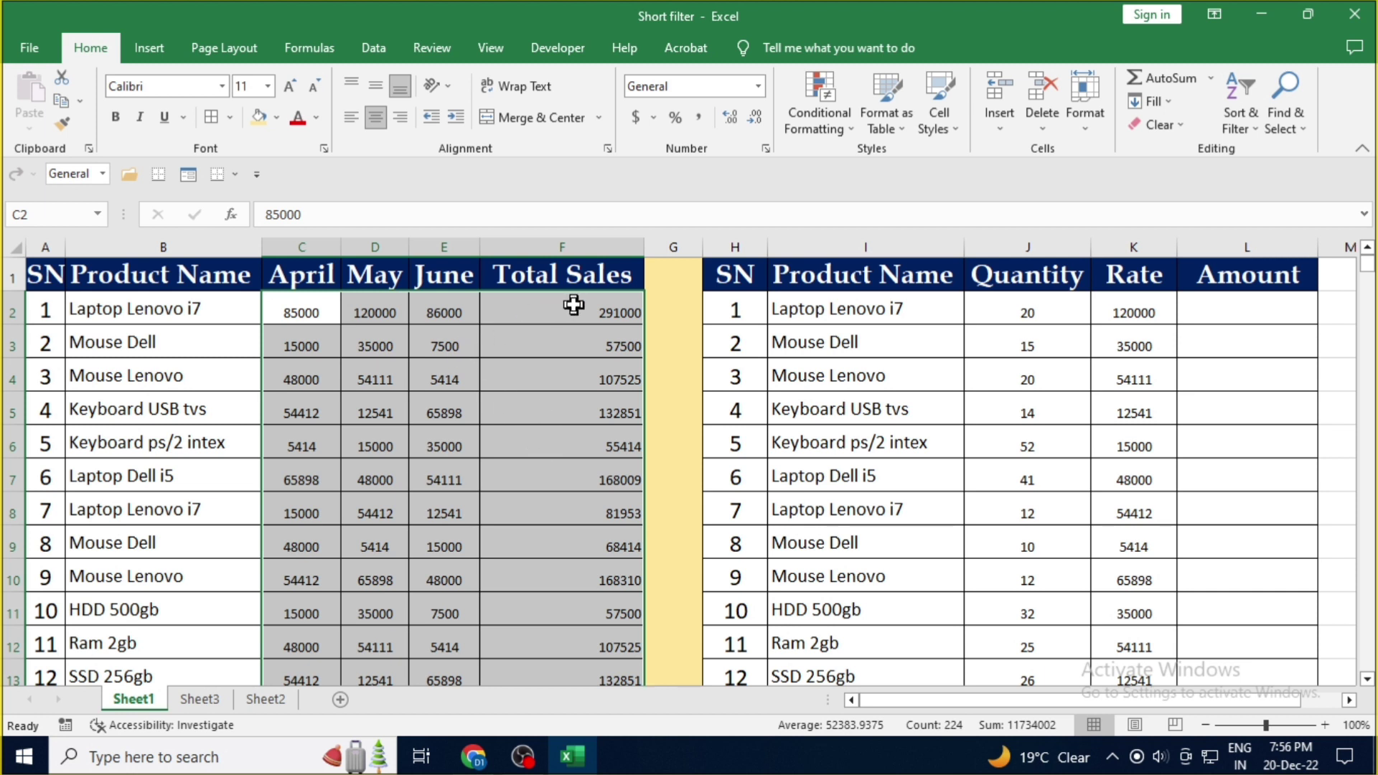
left_click_drag(551, 307, 571, 702)
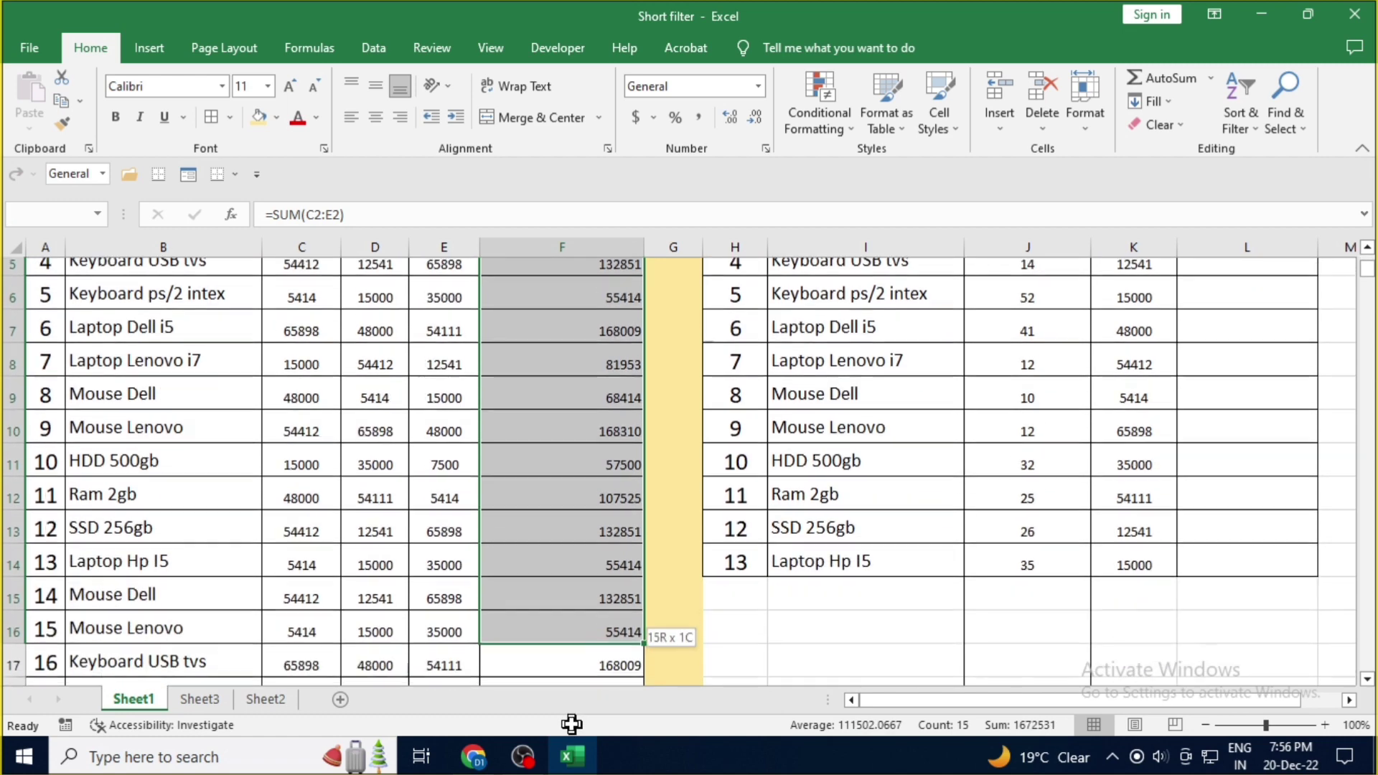
left_click_drag(571, 702, 571, 667)
scroll(548, 492, "up", 6)
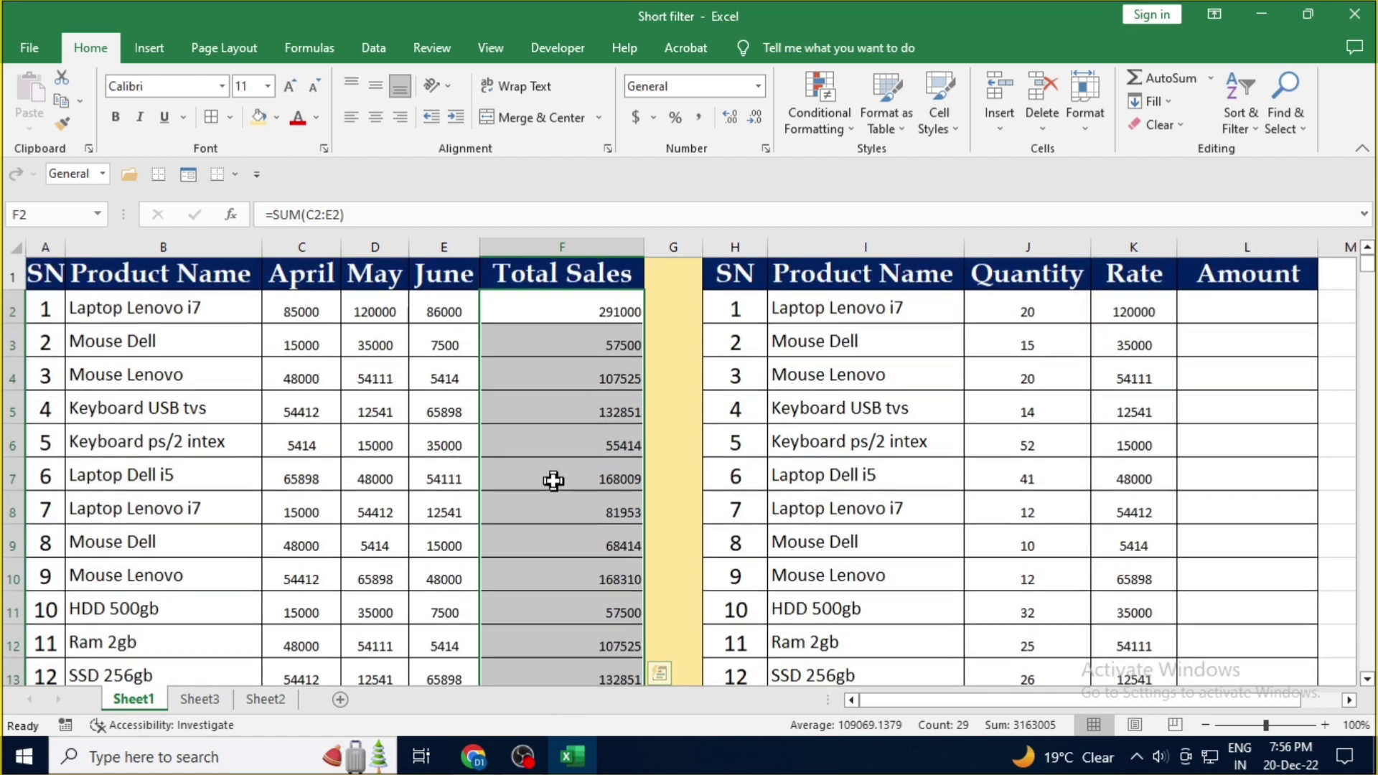
left_click(280, 87)
left_click(280, 87)
left_click(280, 87)
left_click(280, 87)
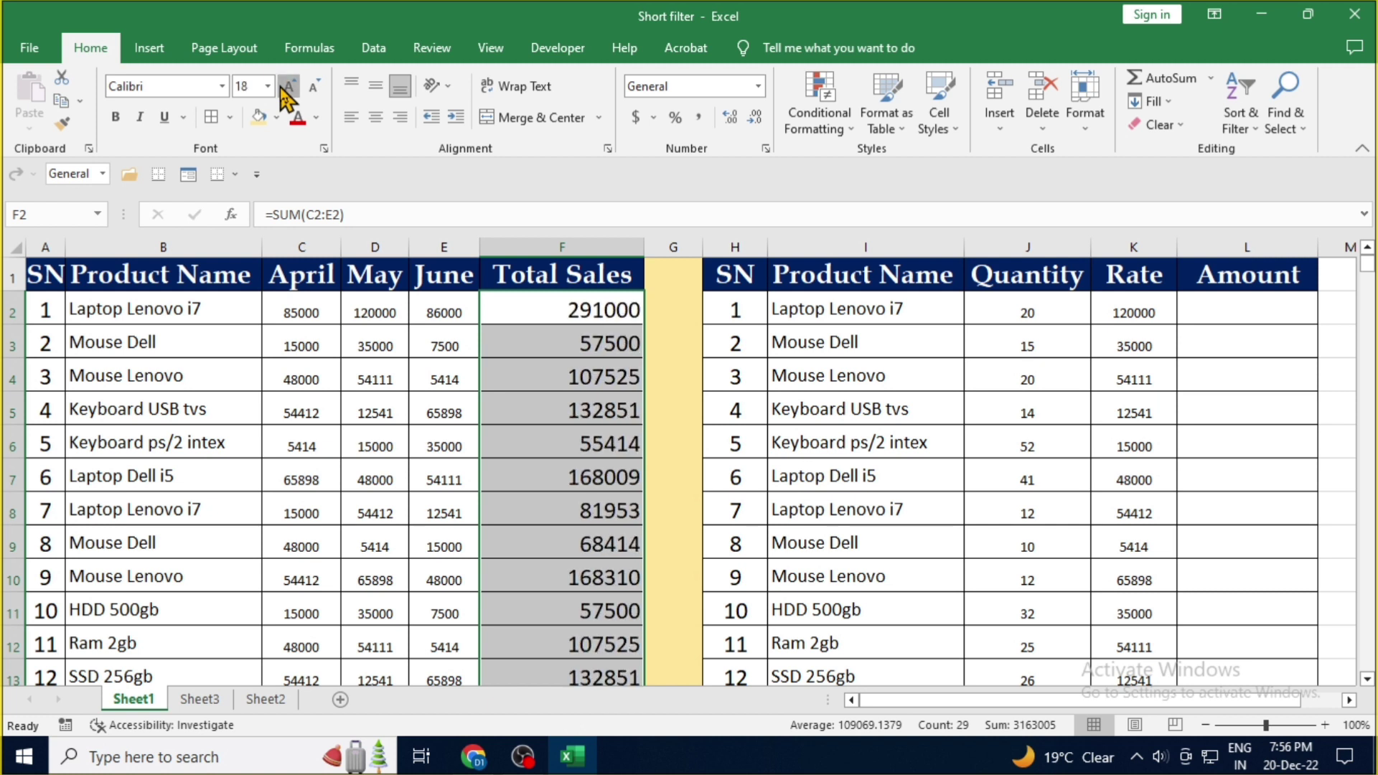
left_click(280, 87)
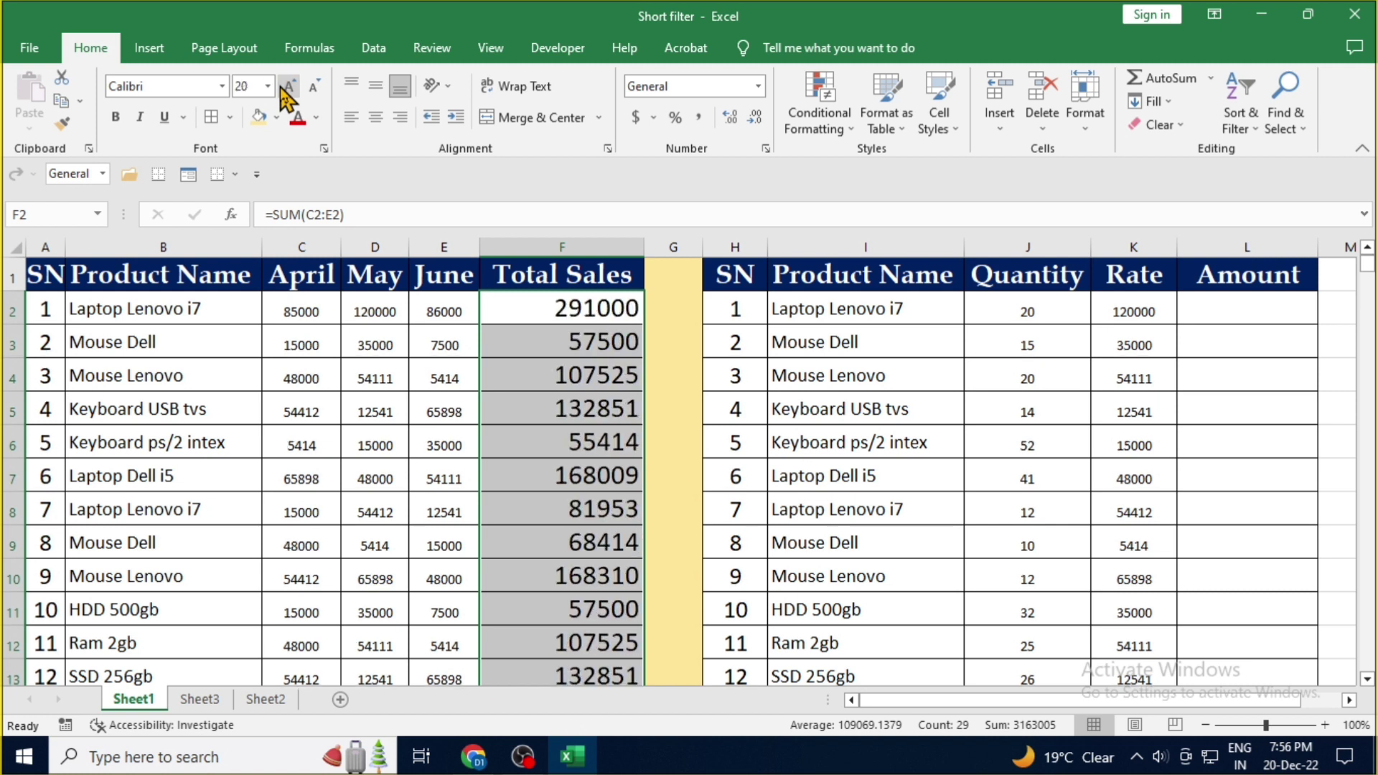
- Clear the SUM totals from the Total Sales column, F2 through F44
left_click(539, 307)
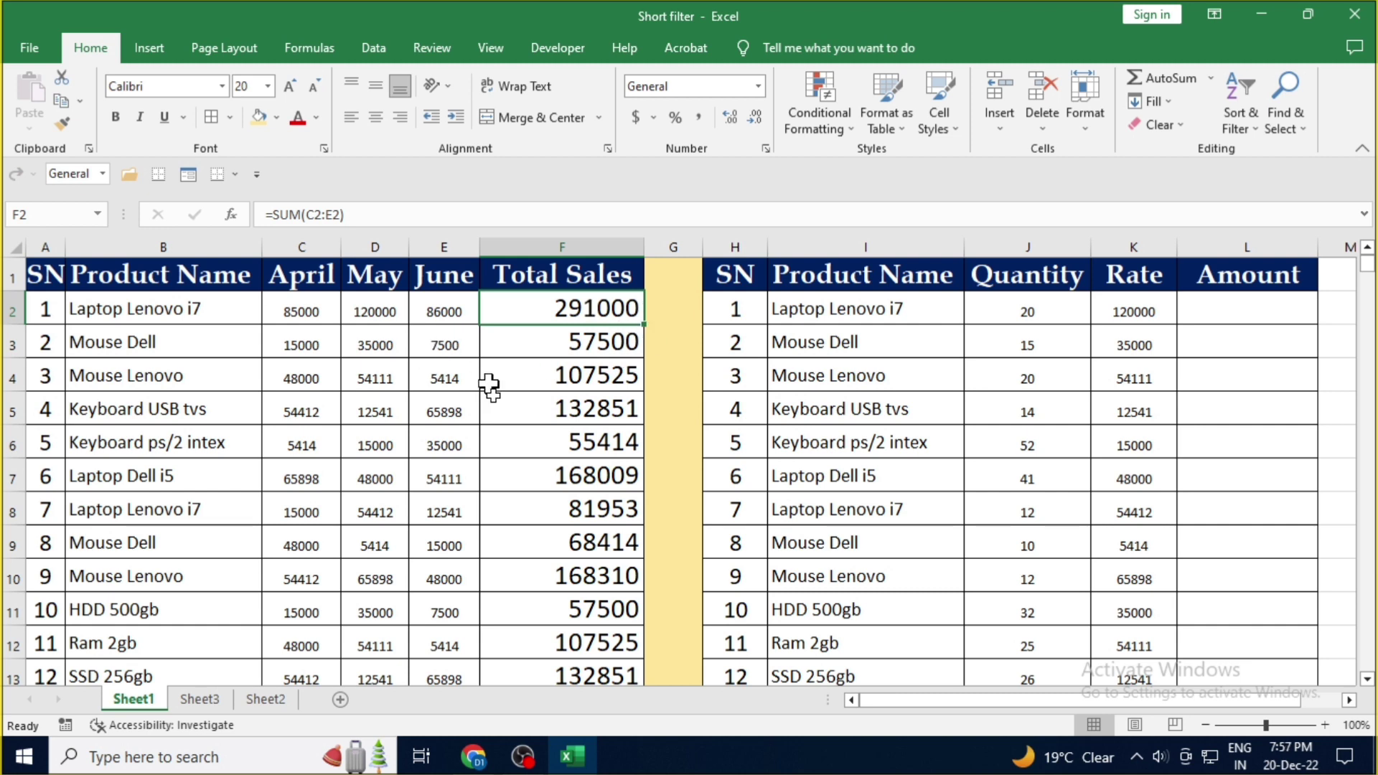
scroll(534, 462, "down", 2)
scroll(534, 463, "up", 1)
scroll(534, 463, "up", 1)
mouse_move(601, 325)
left_mouse_down()
mouse_move(596, 753)
mouse_move(589, 740)
left_mouse_up()
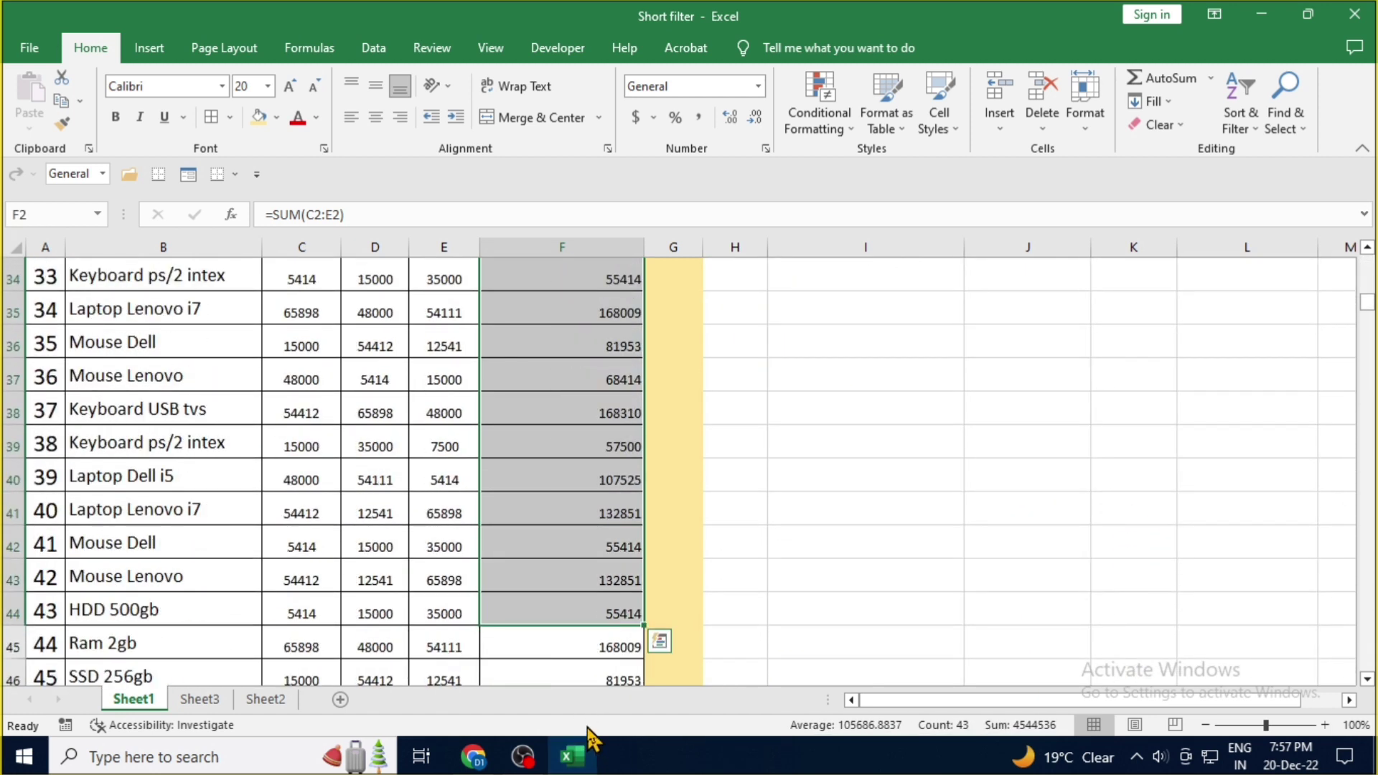
key("Delete")
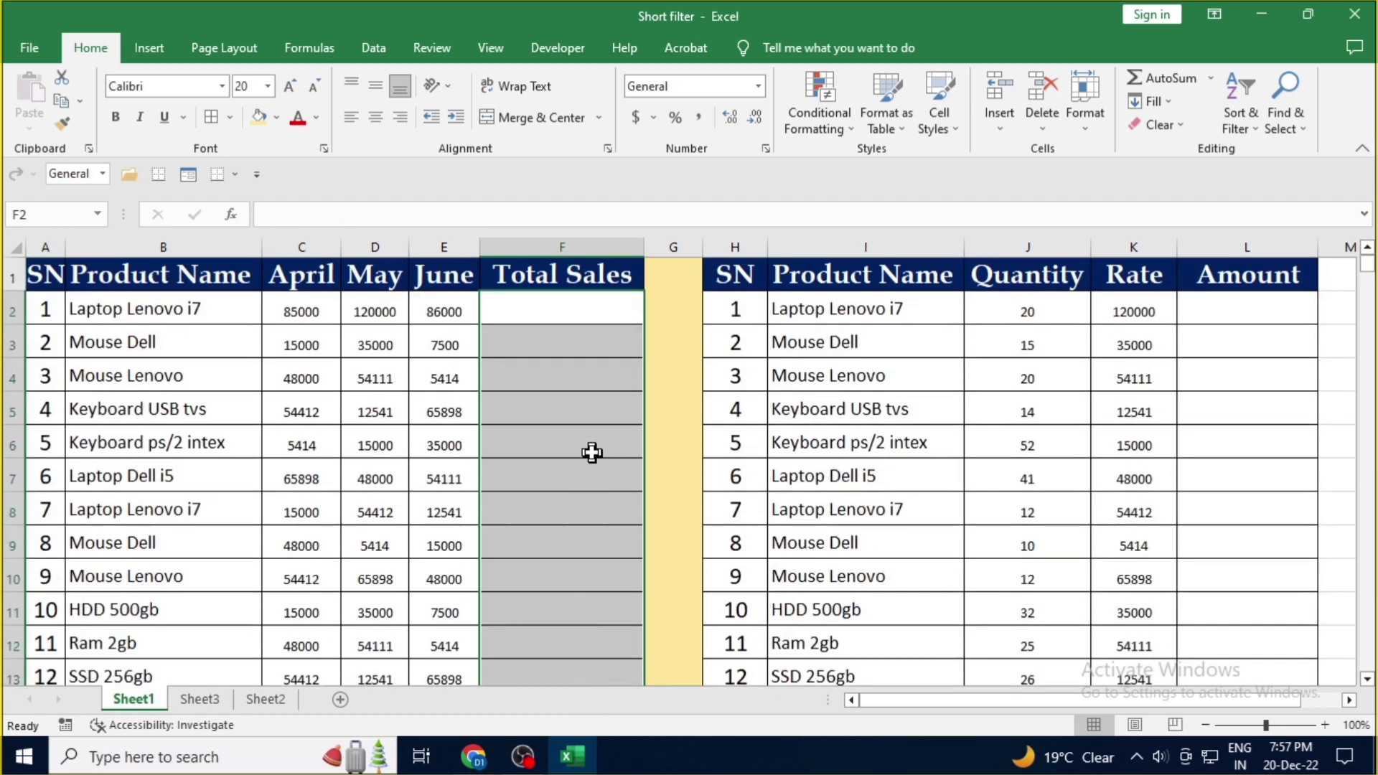
- Enter =sum(C2:E2) in F2 to total the first product's April–June sales, 291000
left_click(550, 300)
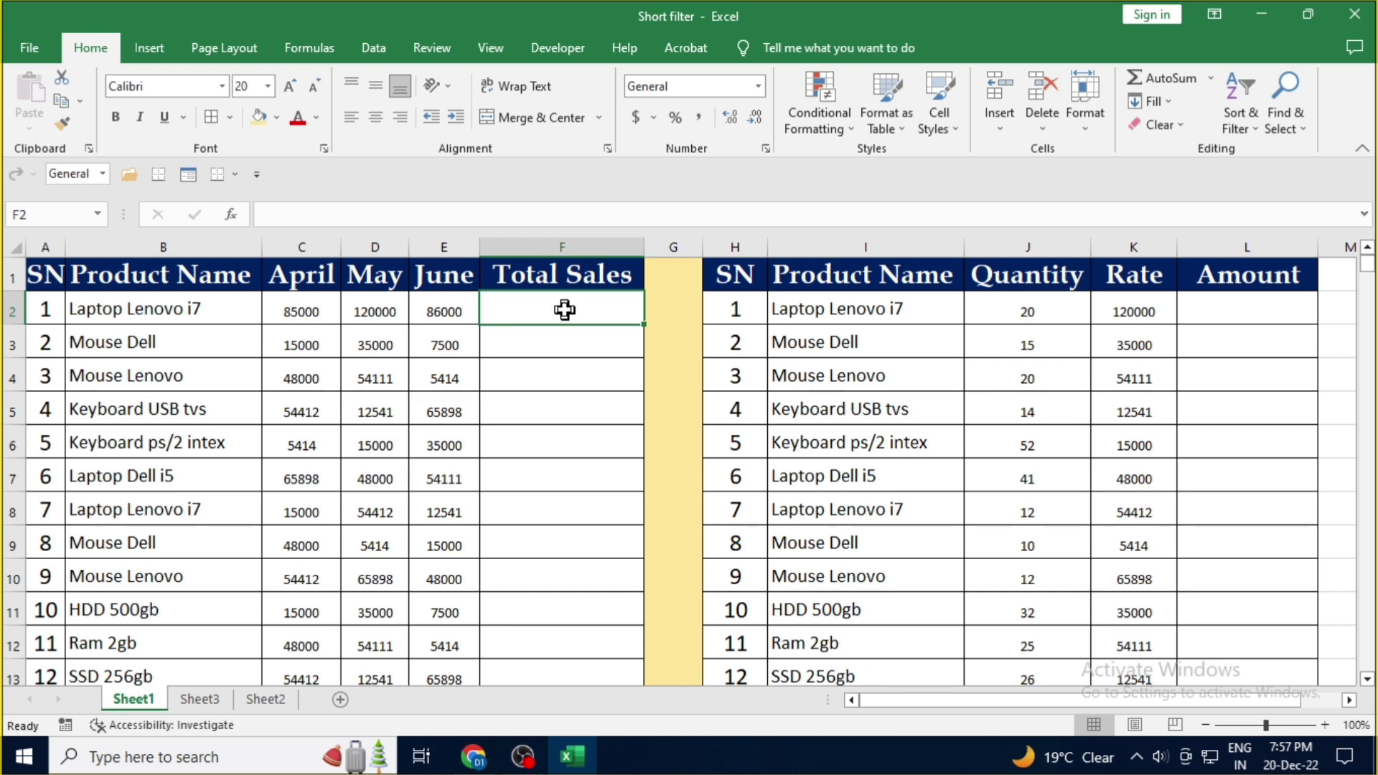
type("=")
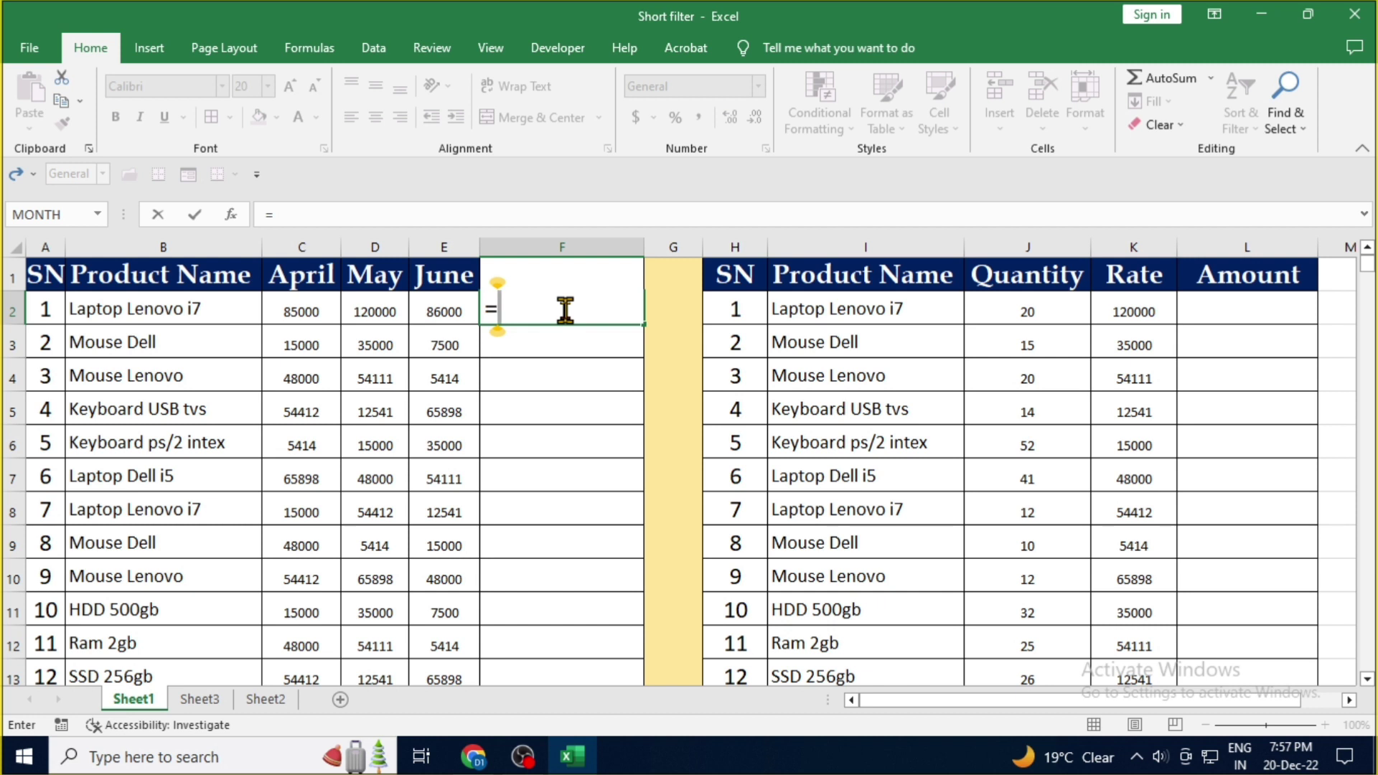
type("s")
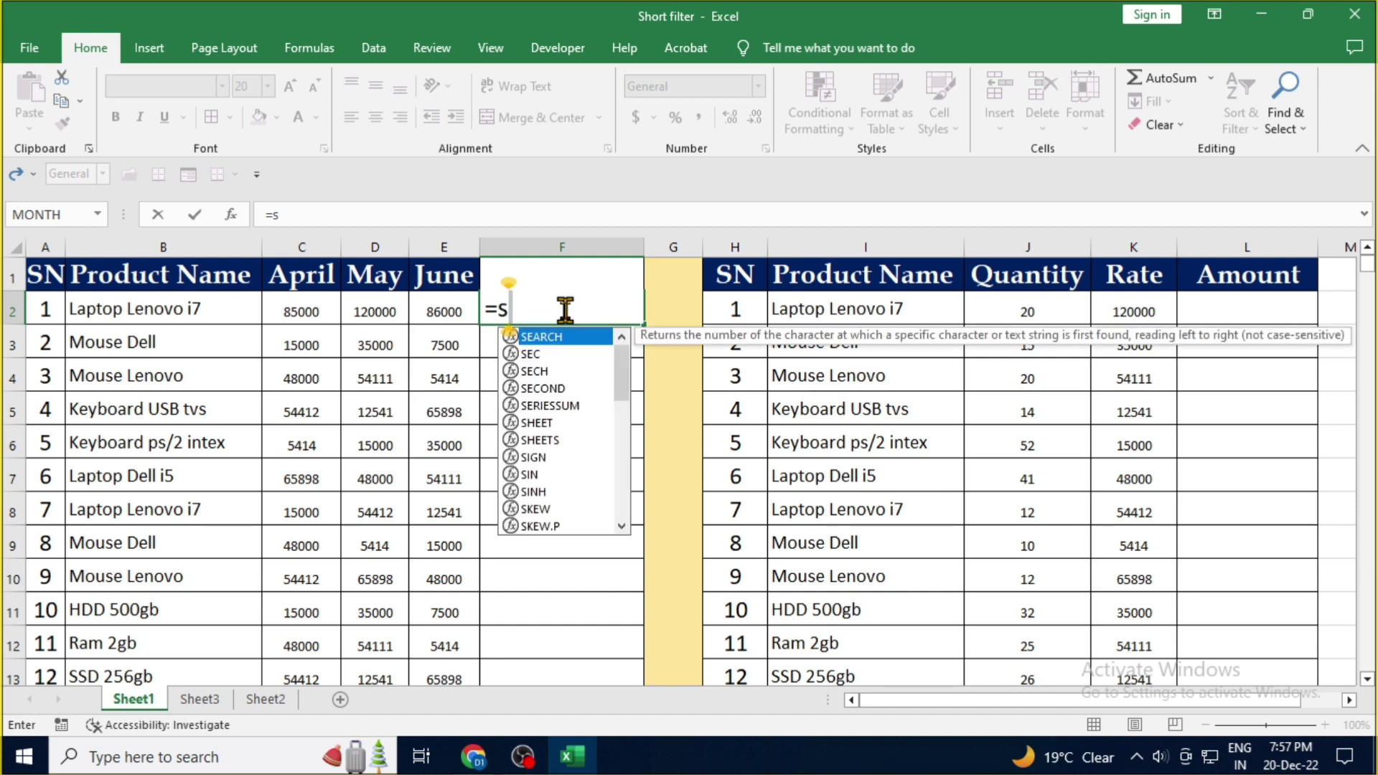
type("um")
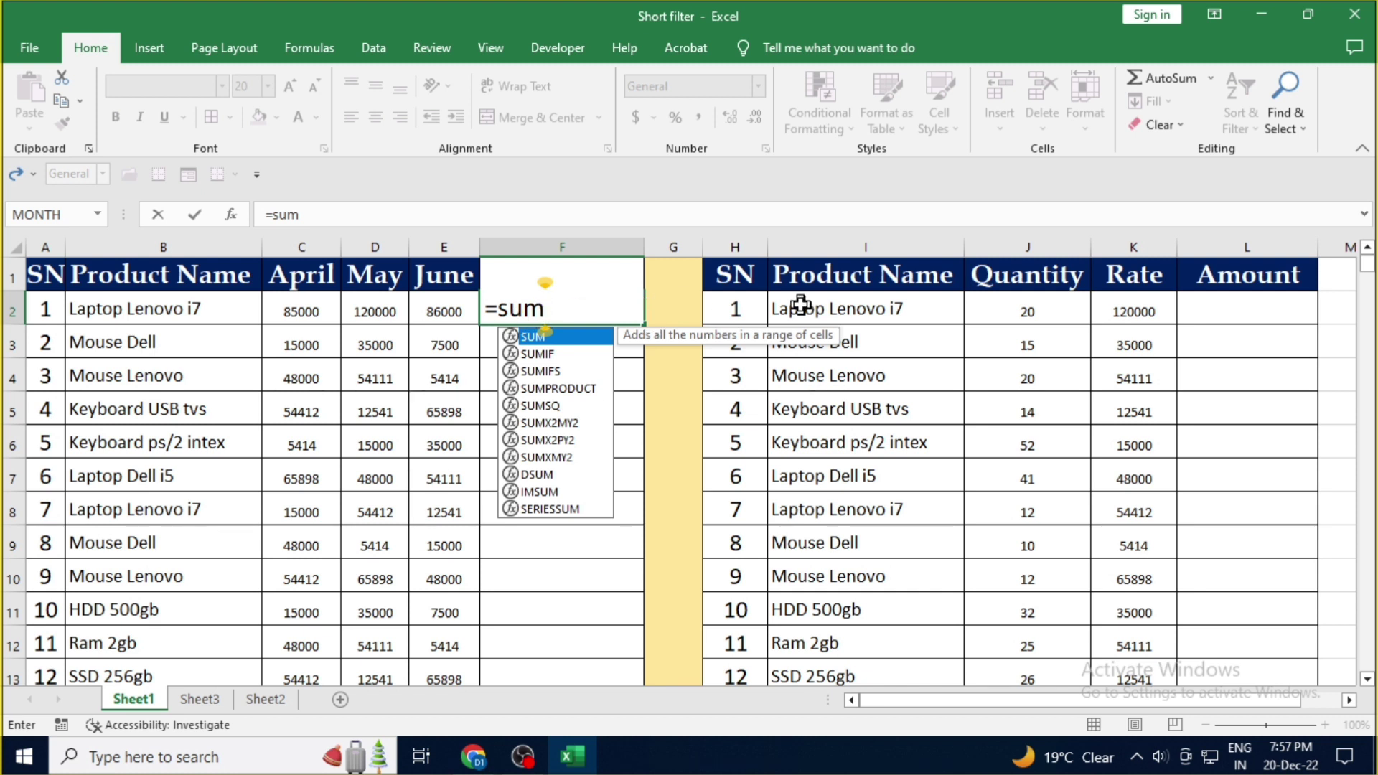
type("(")
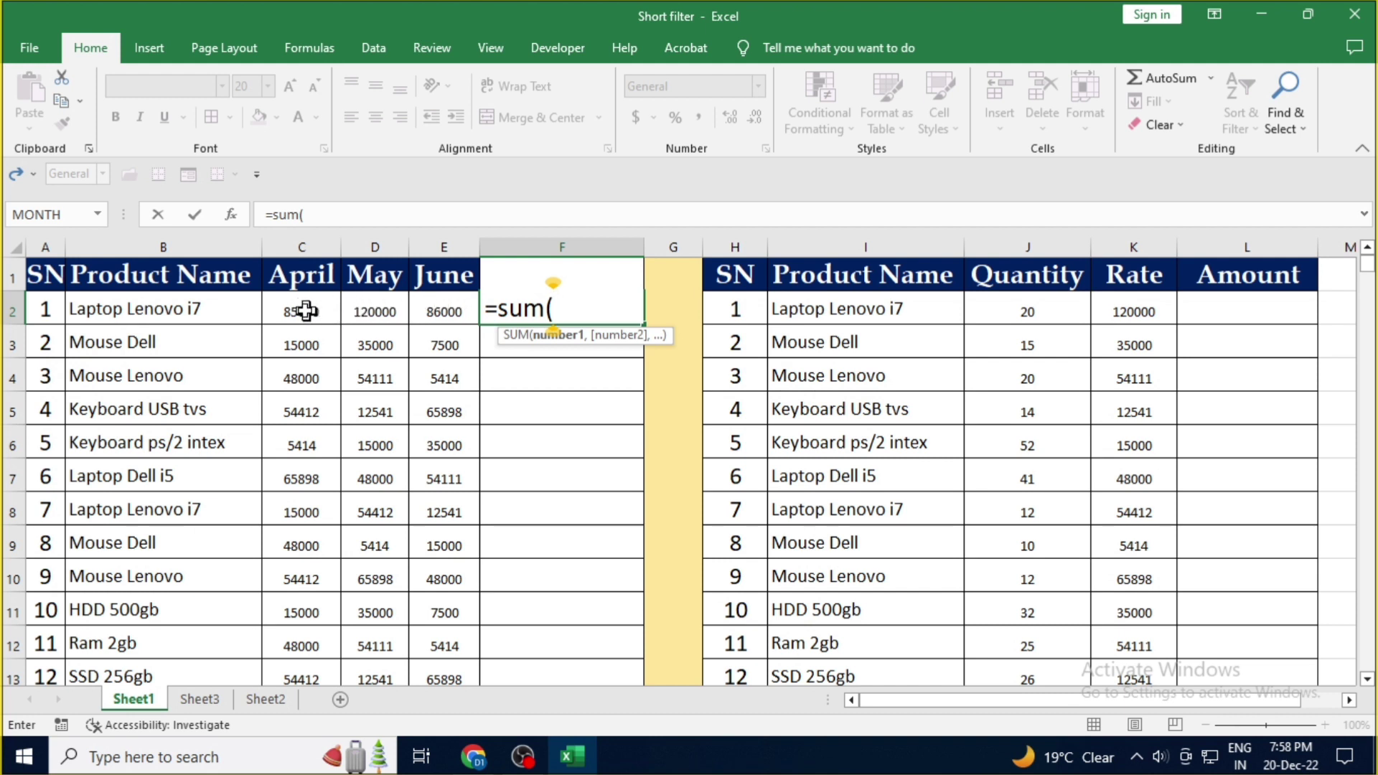
left_click(305, 311)
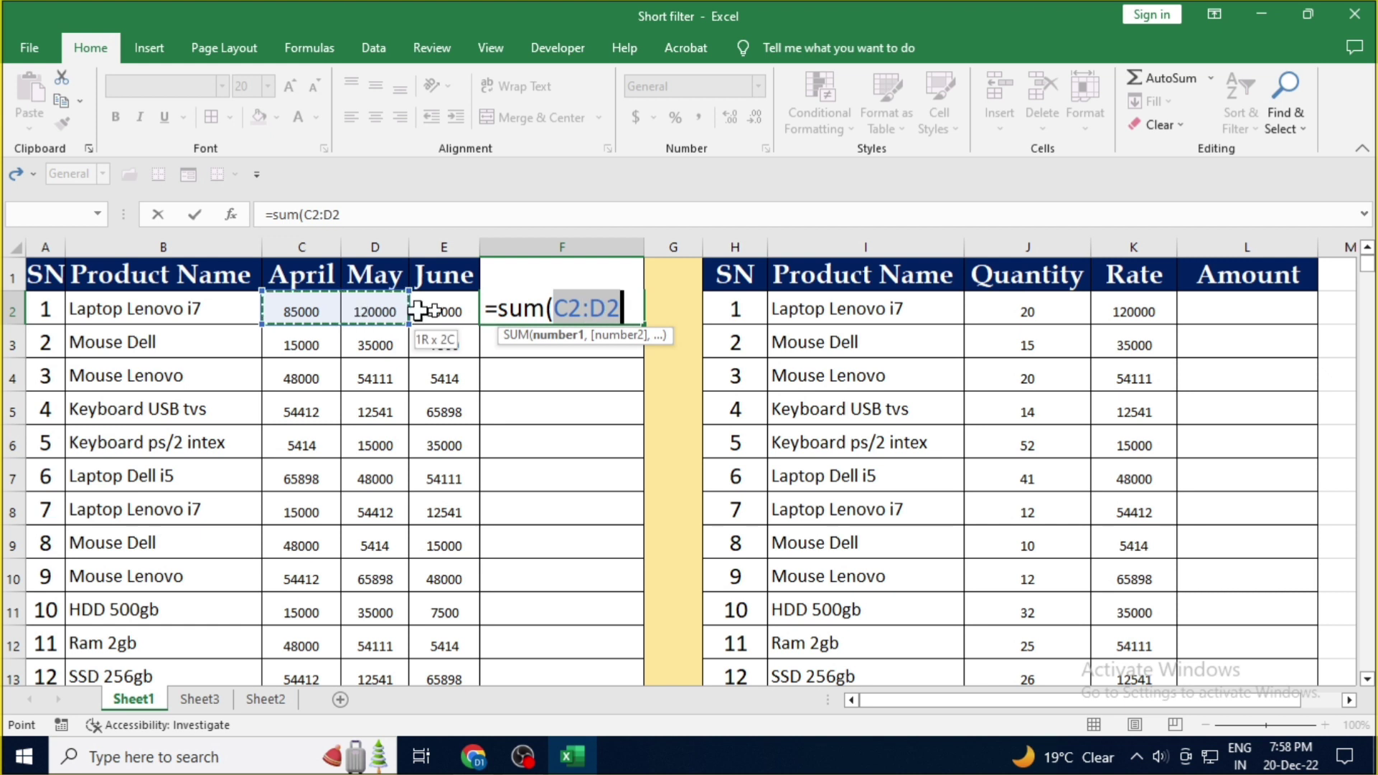
left_click_drag(341, 311, 457, 311)
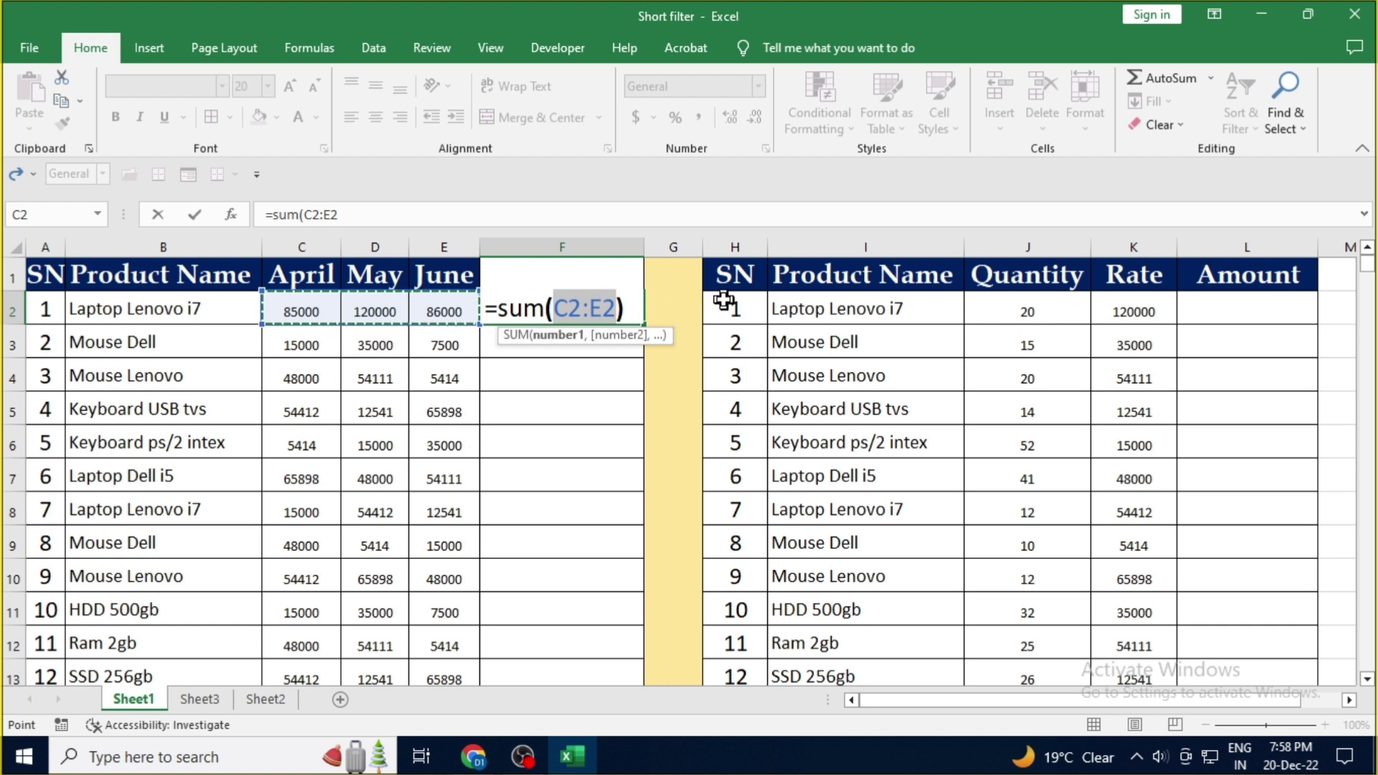
type(")")
key("Return")
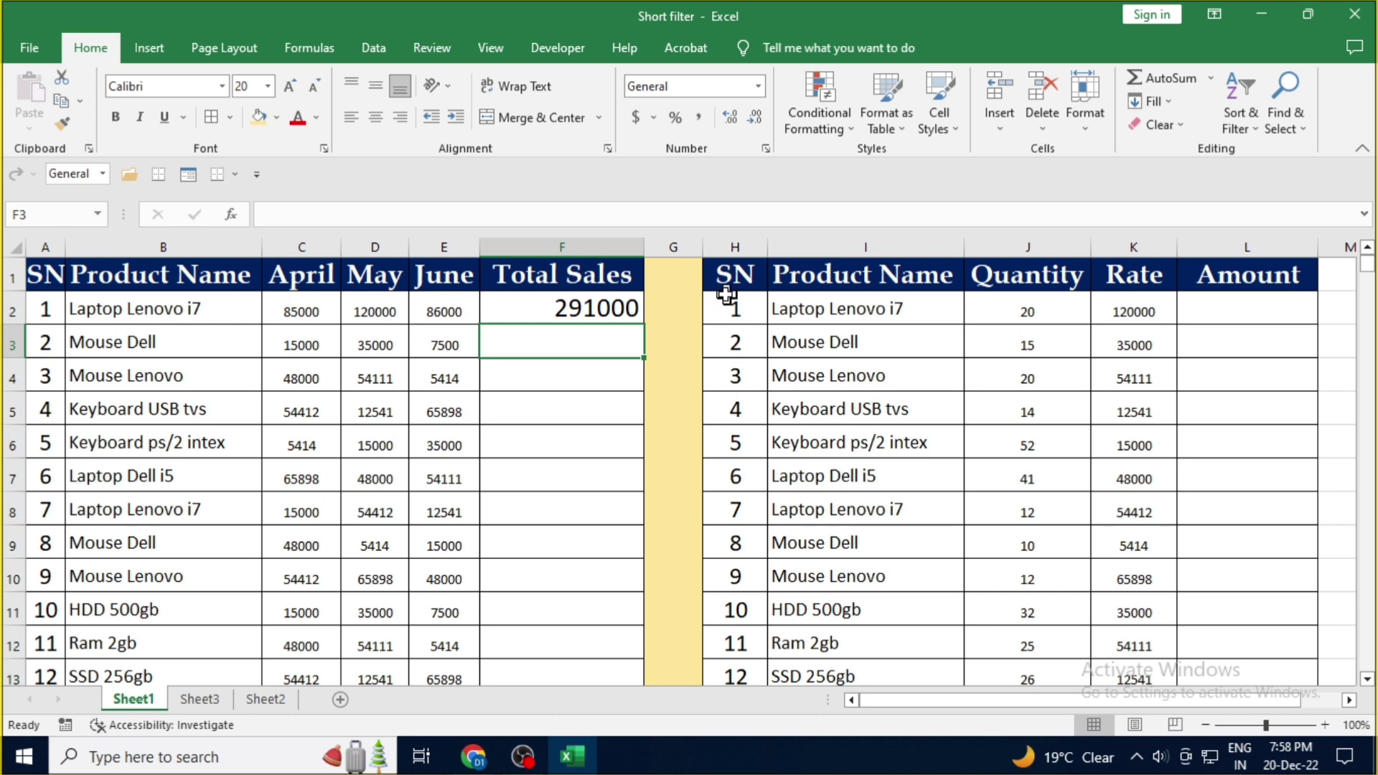
- Re-edit and confirm F2's =SUM(C2:E2) formula, checking it returns 291000
left_click(540, 307)
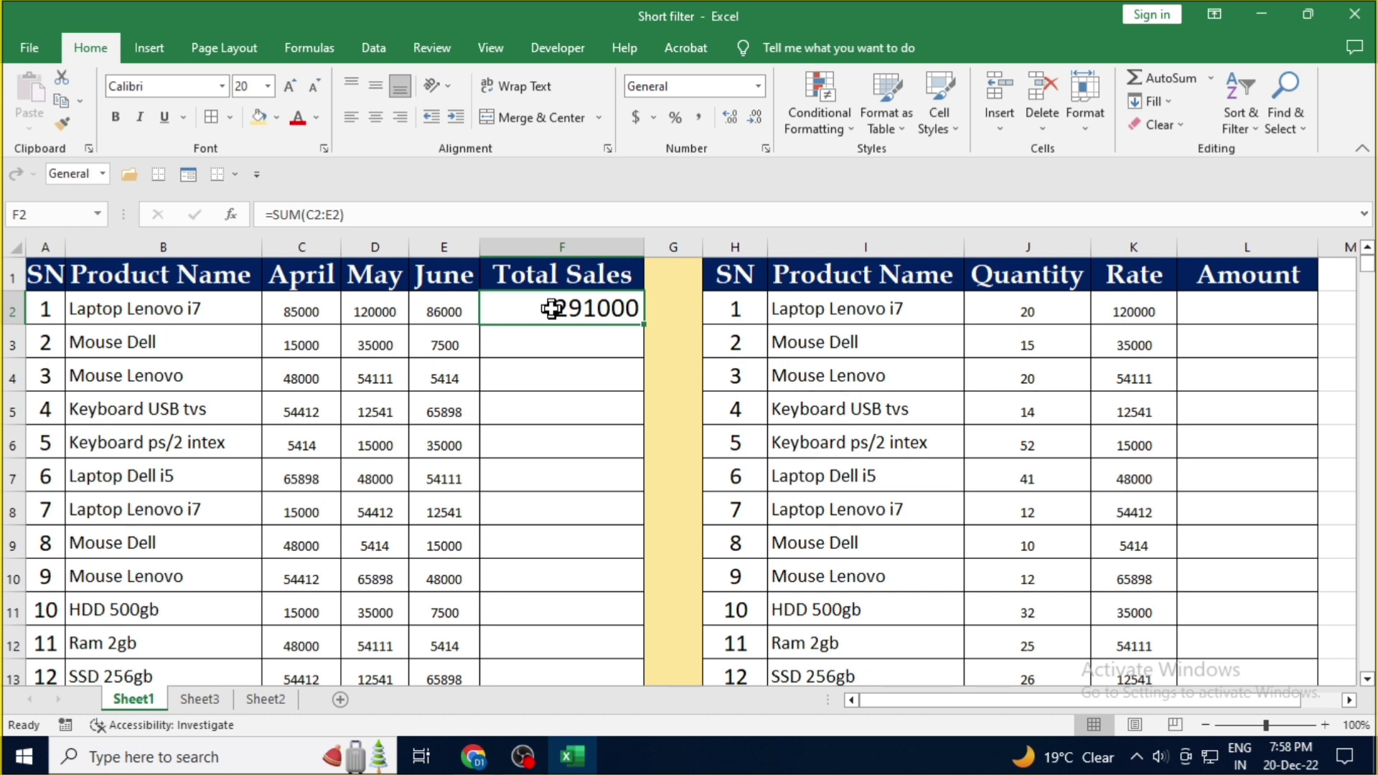
double_click(551, 309)
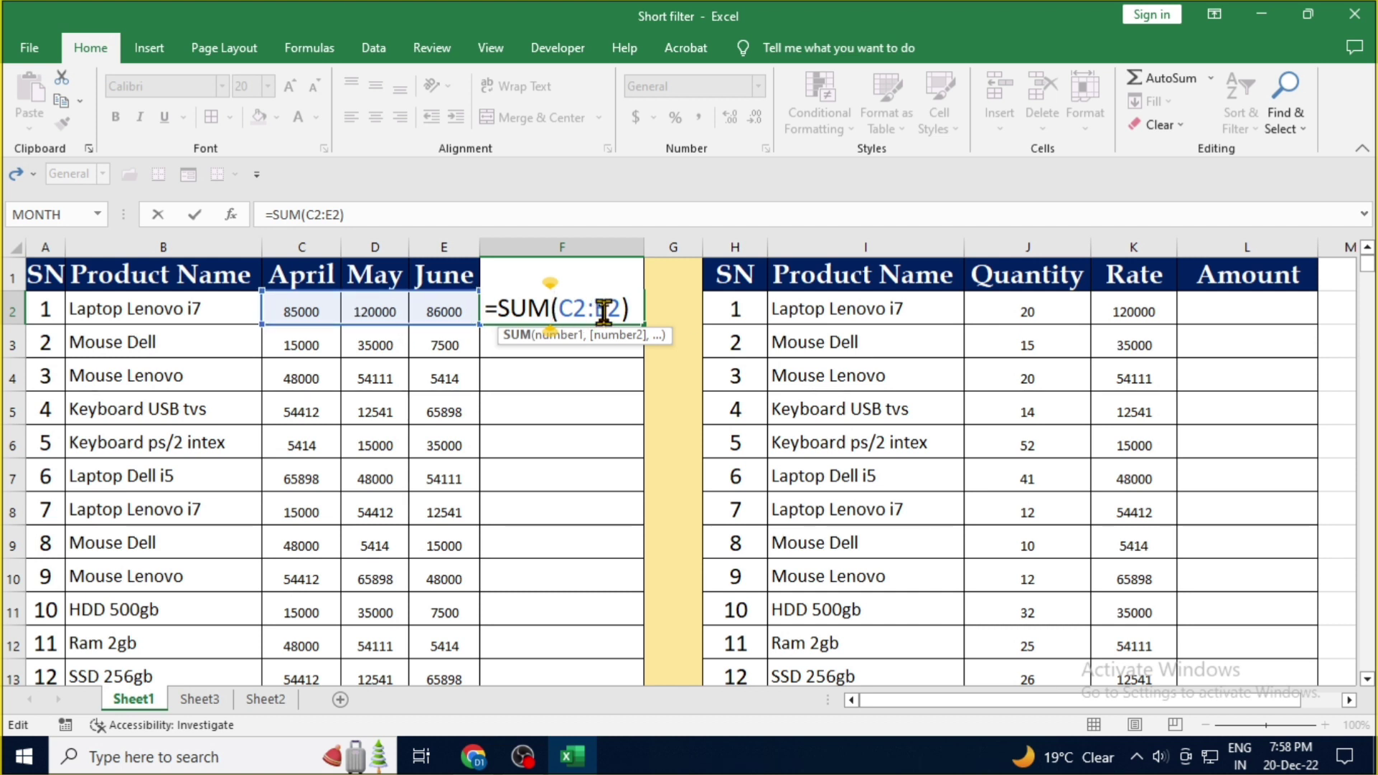
left_click(636, 303)
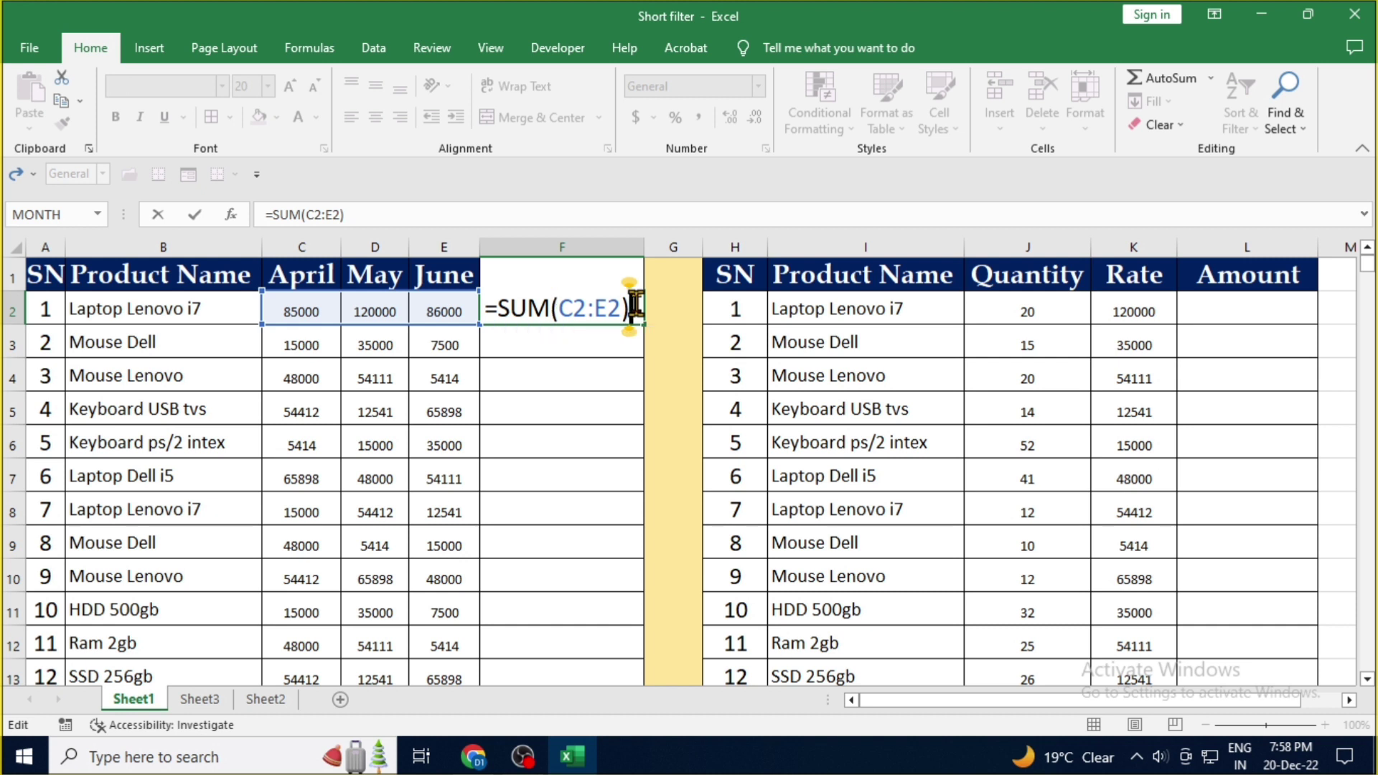
key("Return")
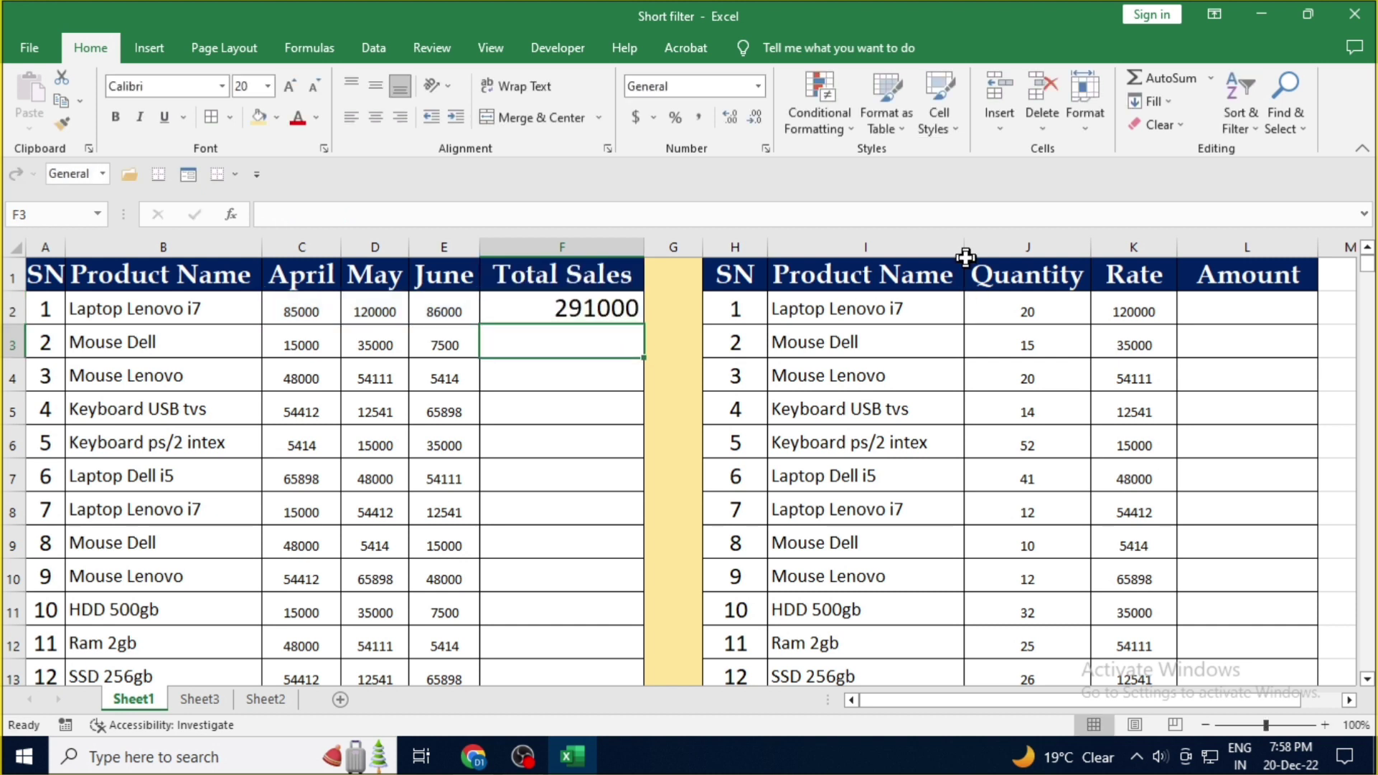
left_click(580, 306)
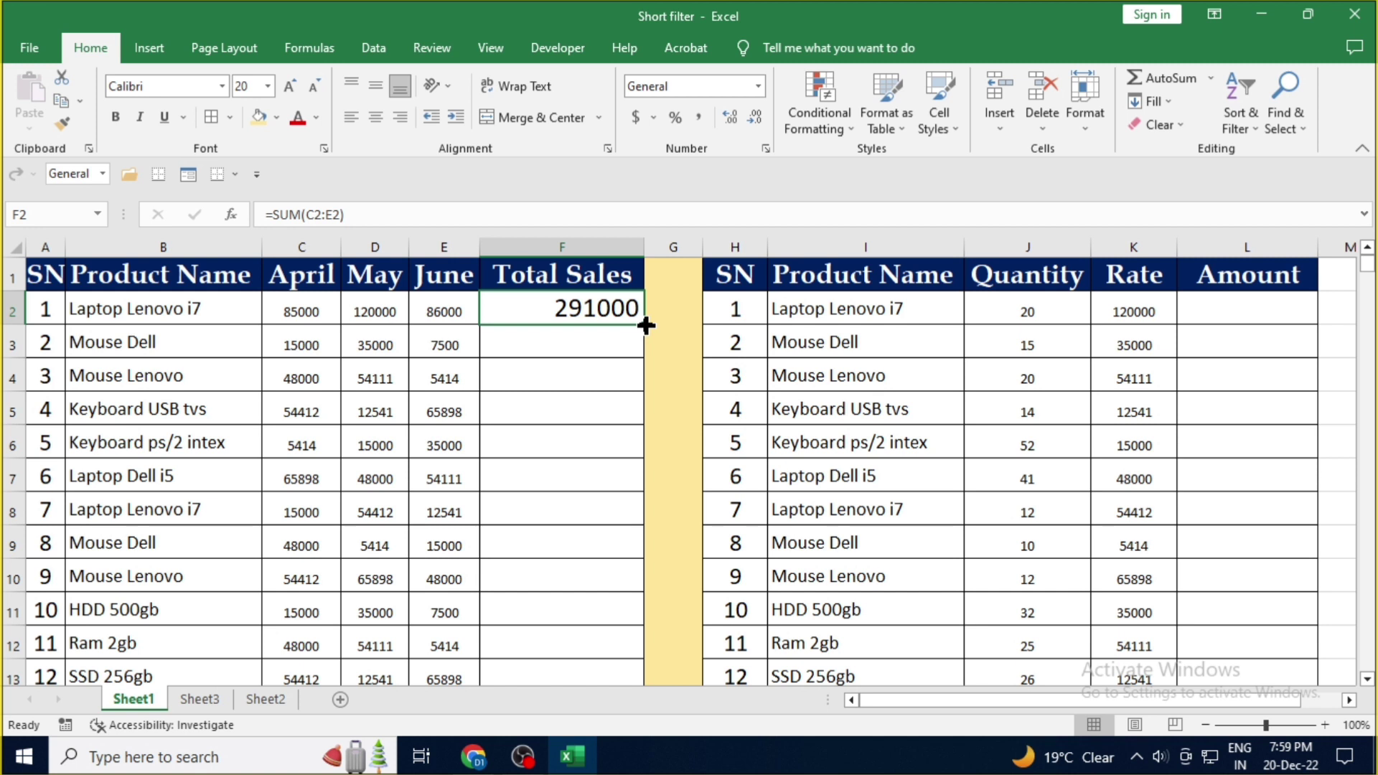
- Fill F2's SUM formula down column F to about row 50
left_click_drag(646, 325, 646, 325)
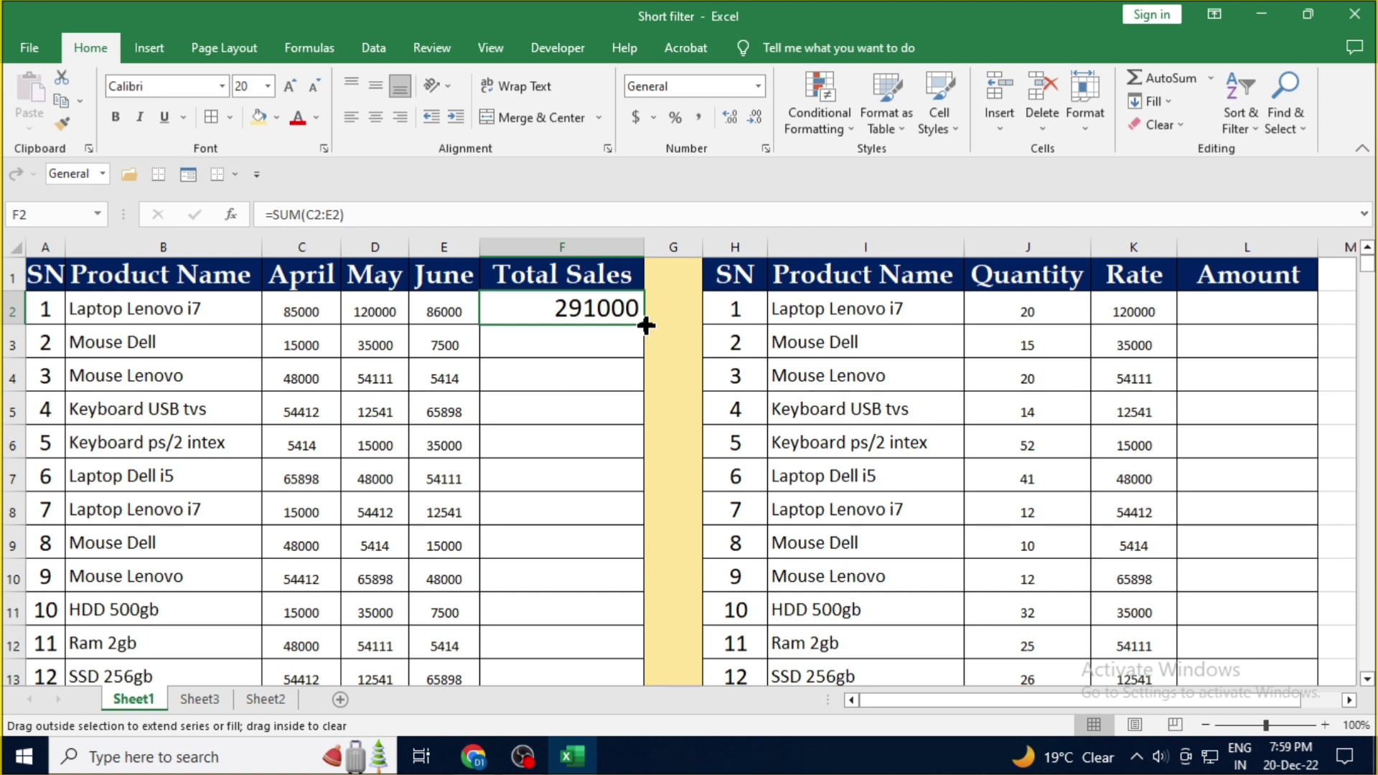
mouse_move(645, 325)
left_mouse_down()
mouse_move(621, 628)
mouse_move(628, 711)
left_mouse_up()
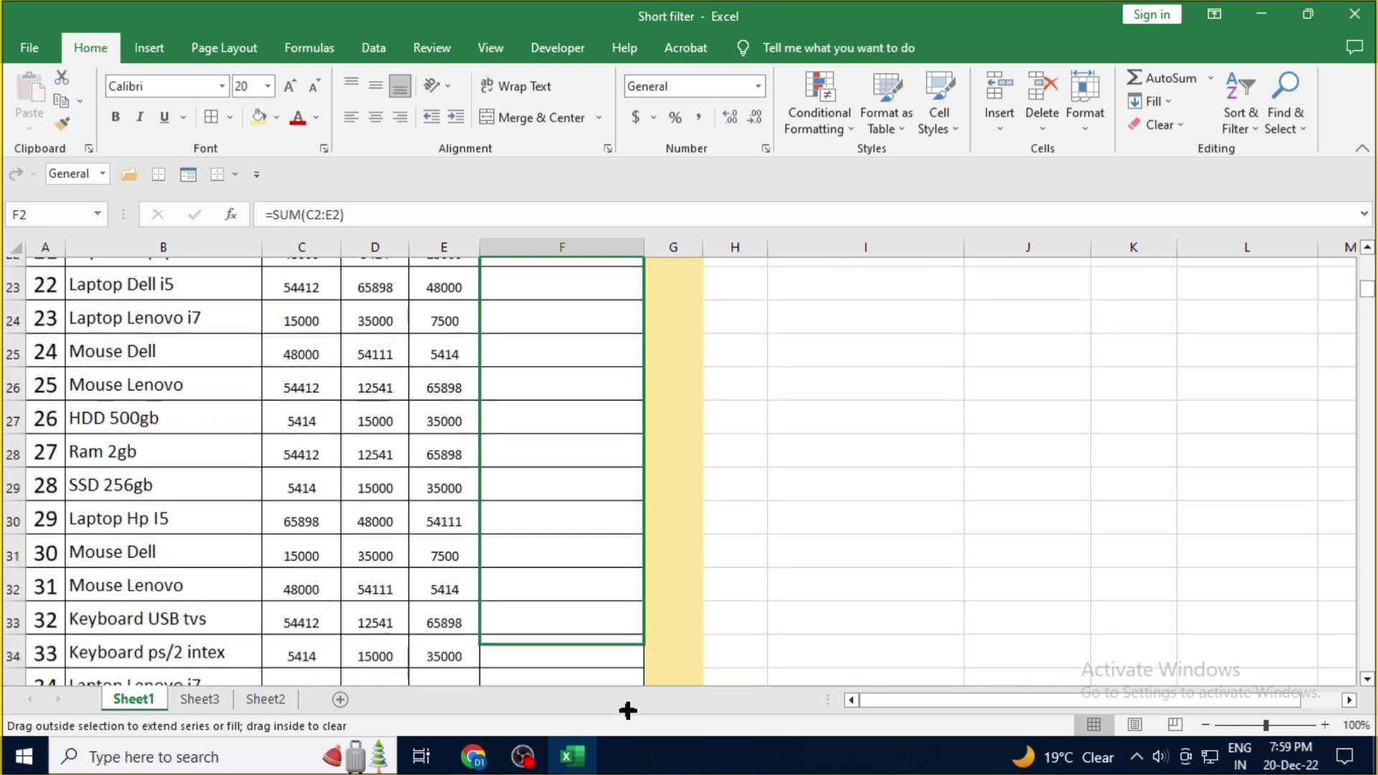
left_click_drag(628, 711, 607, 412)
scroll(606, 413, "up", 1)
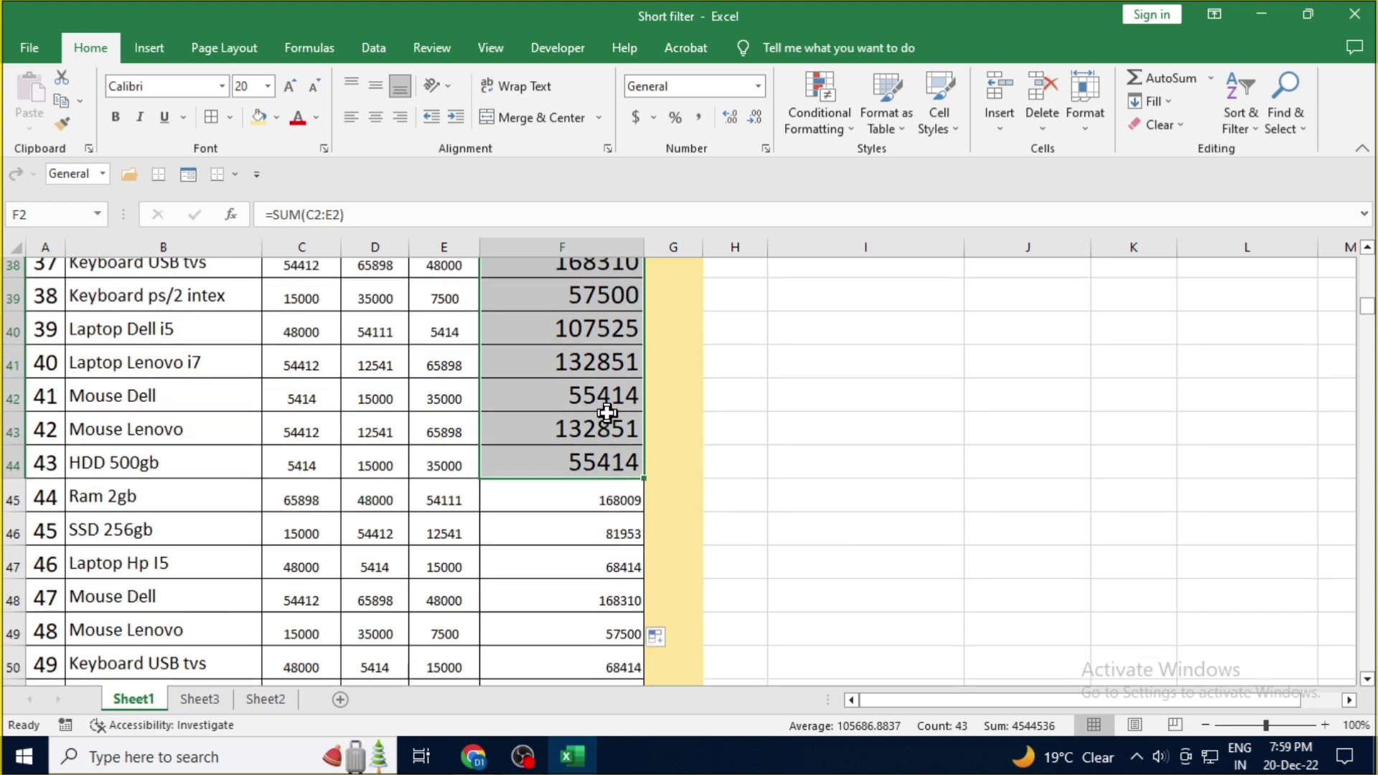
scroll(603, 412, "up", 4)
scroll(596, 413, "up", 4)
scroll(585, 413, "up", 3)
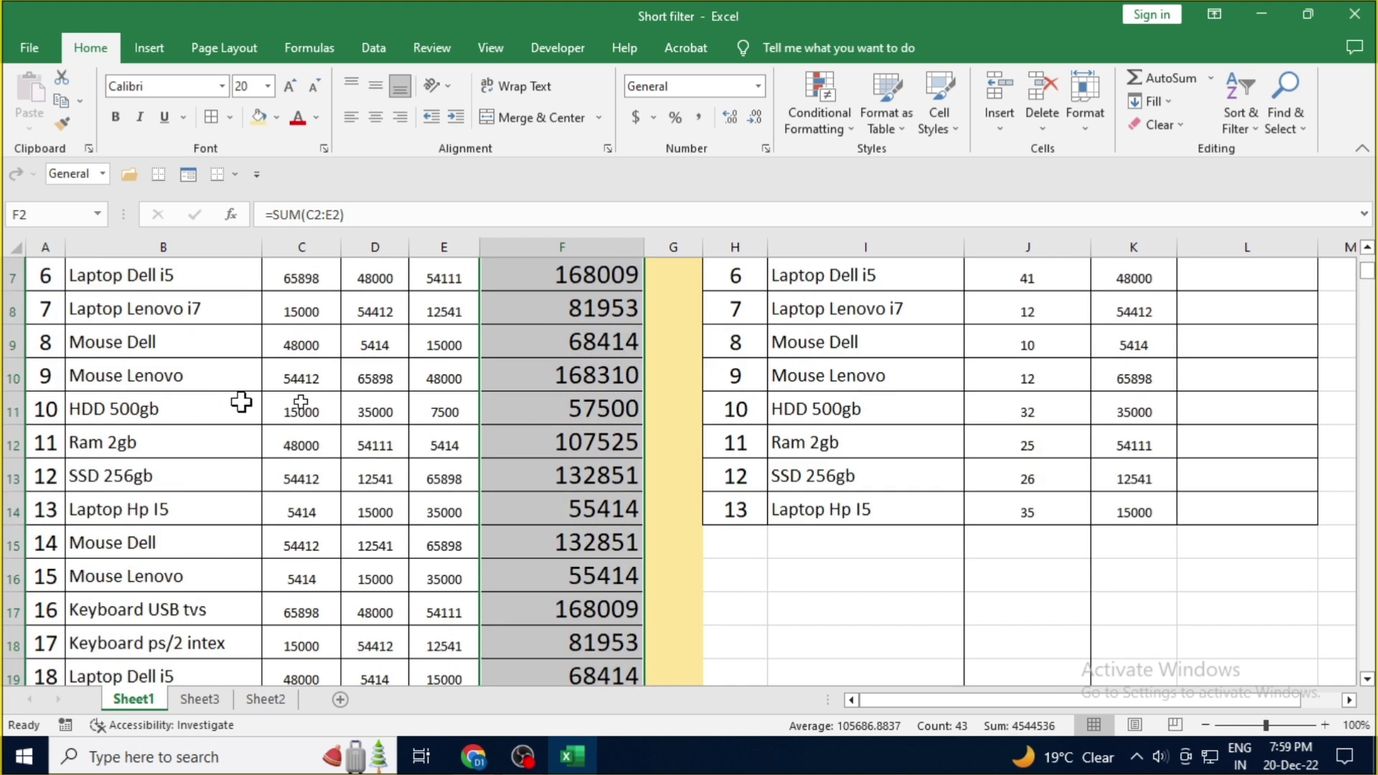
scroll(595, 402, "up", 1)
scroll(595, 402, "up", 2)
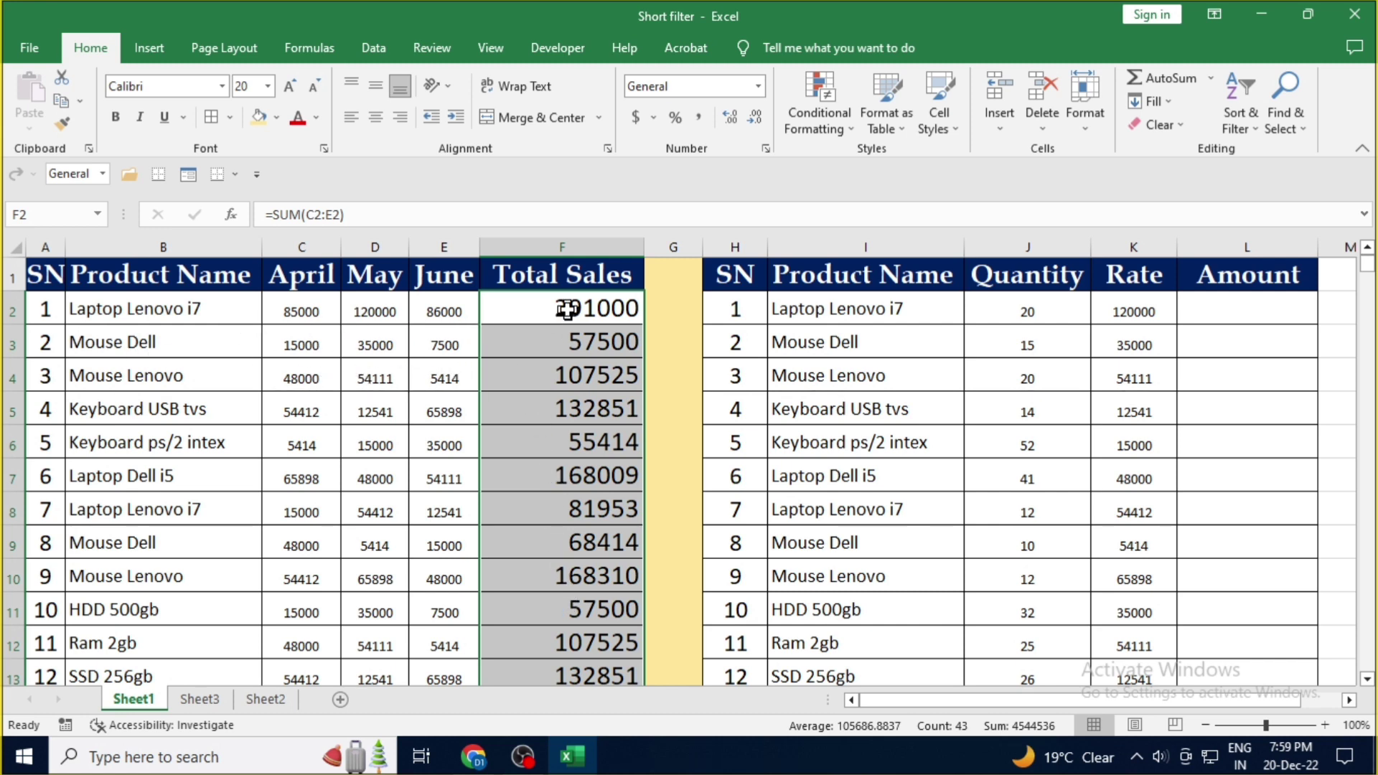
- Clear the filled totals from F2:F41
left_click(604, 310)
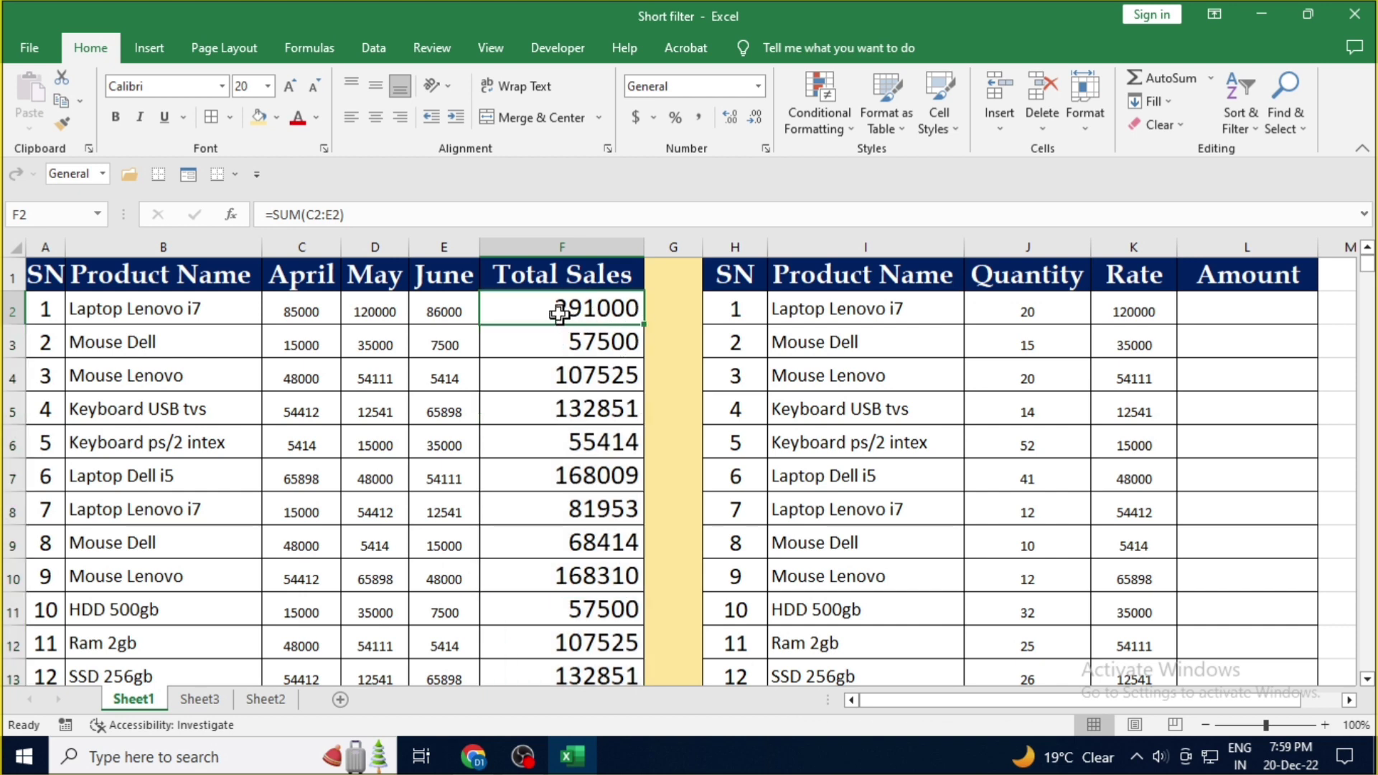
left_click_drag(535, 308, 563, 739)
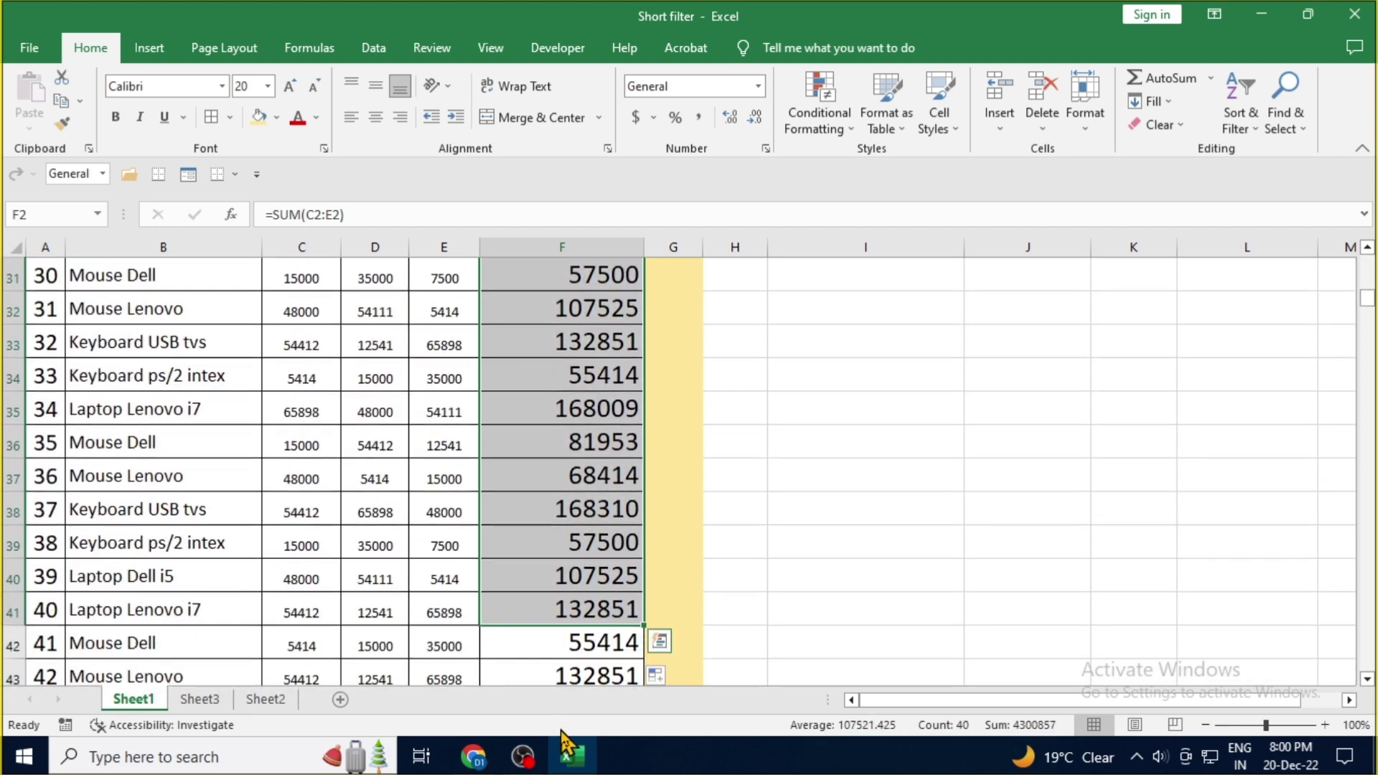
key("Delete")
scroll(549, 656, "up", 10)
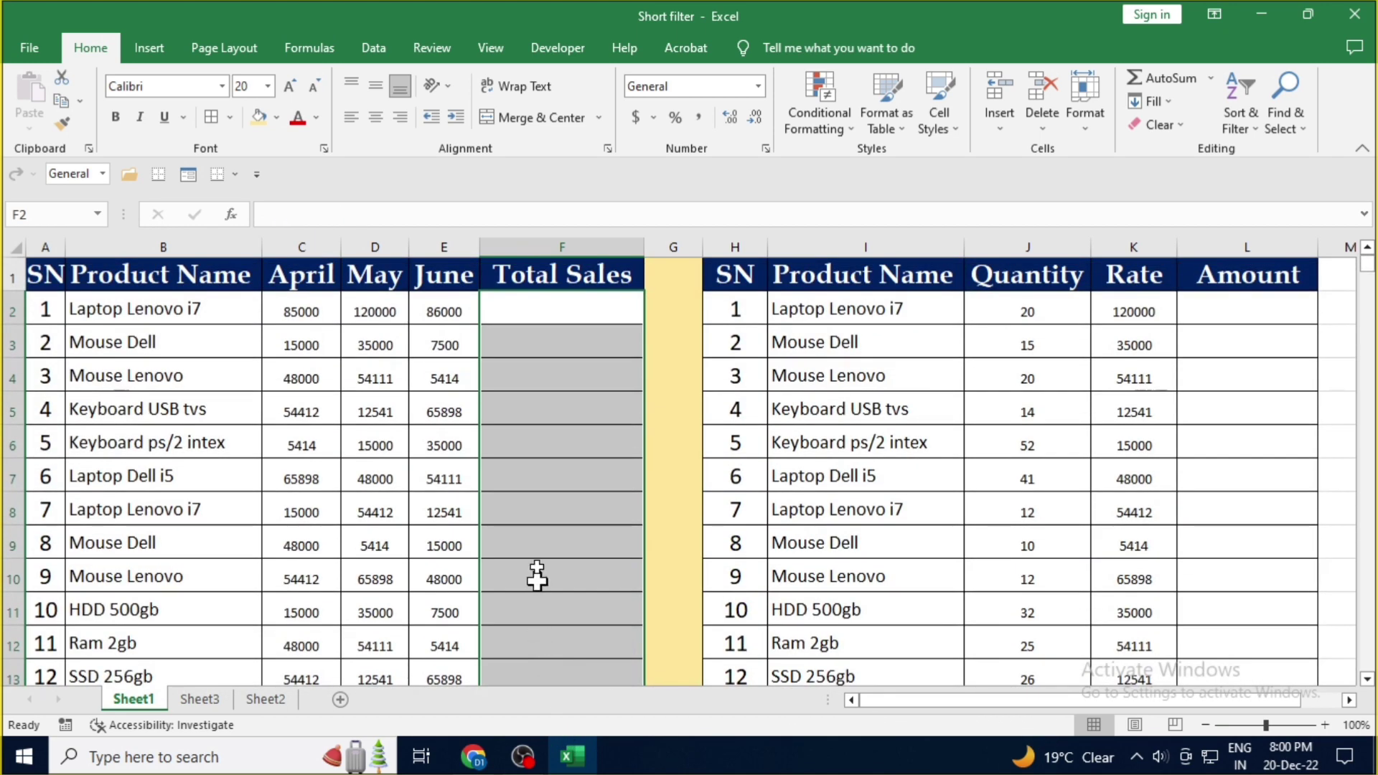
- Enter =C2+E2 in F2 to add the April and June values, giving 171000
left_click(550, 301)
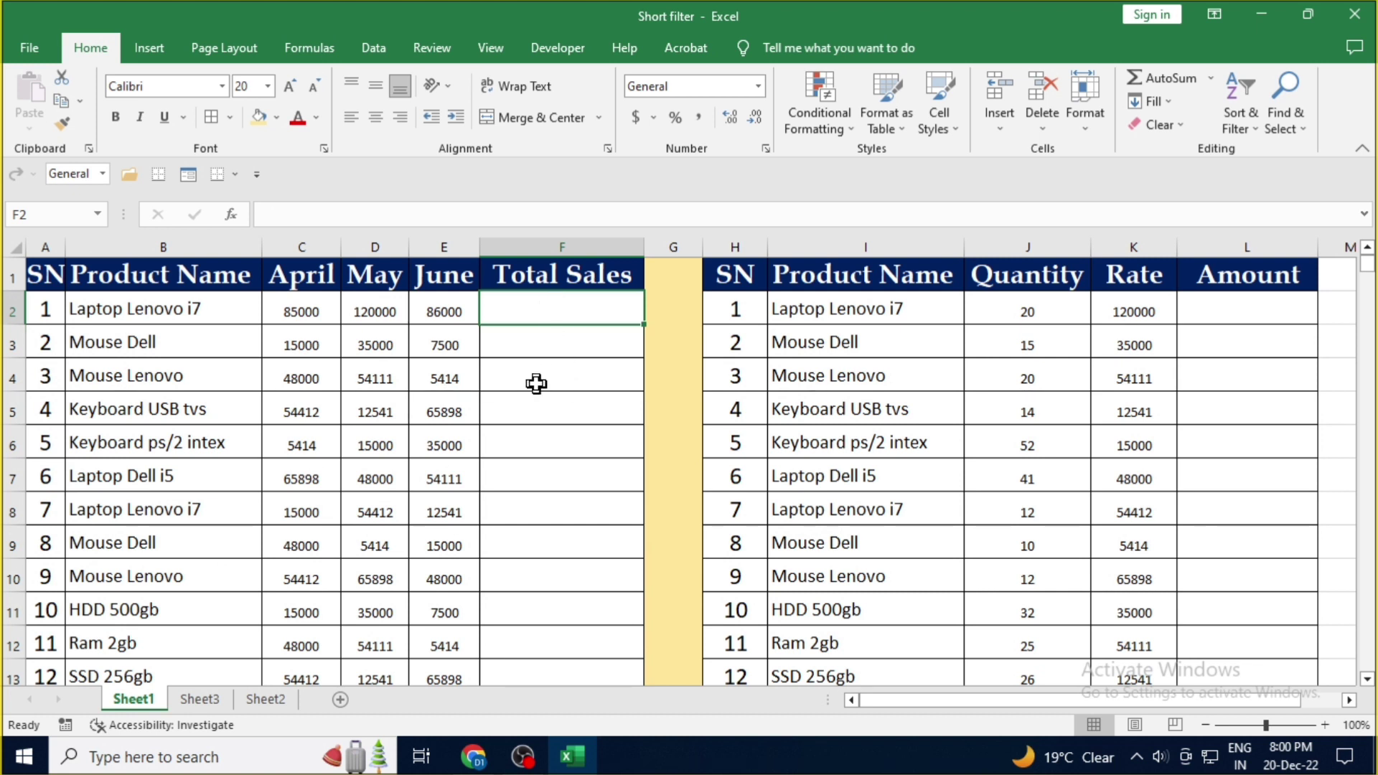
type("=")
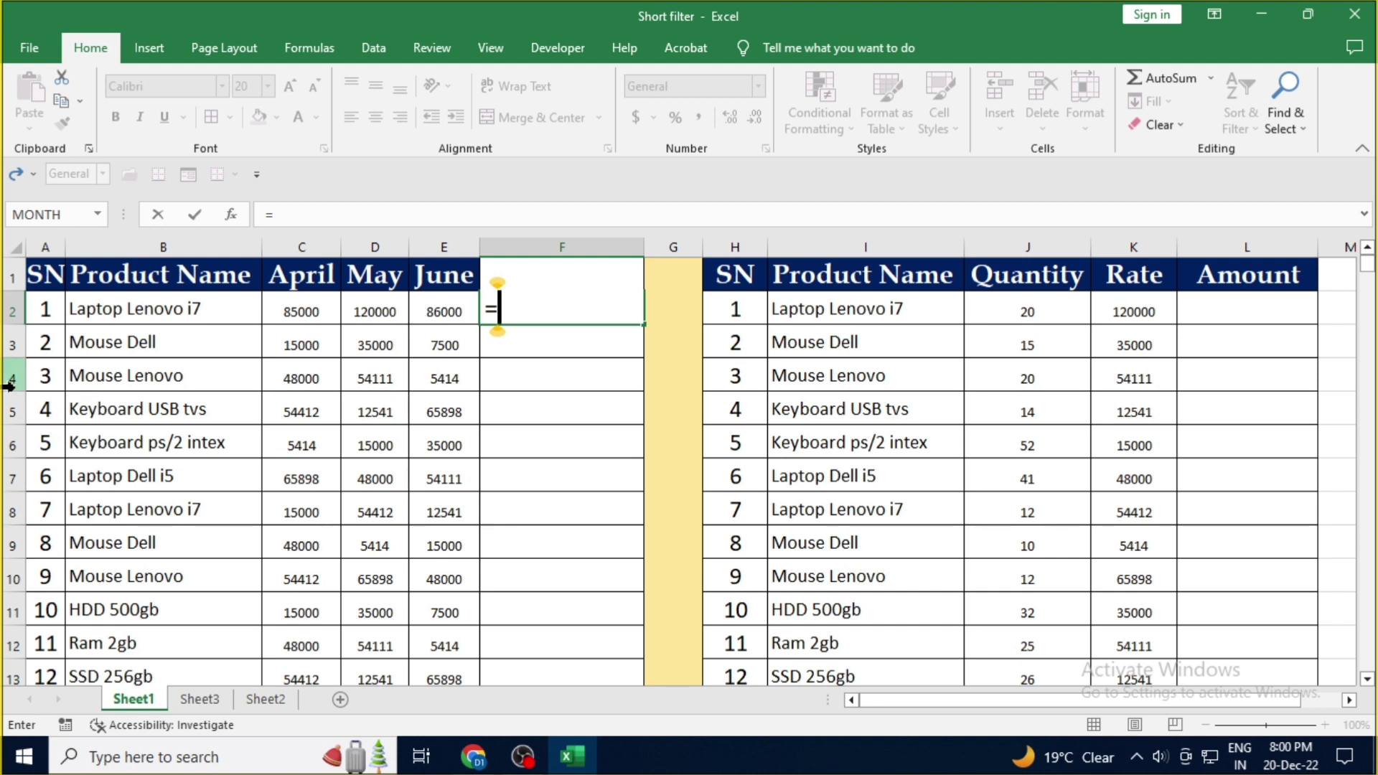
left_click(291, 314)
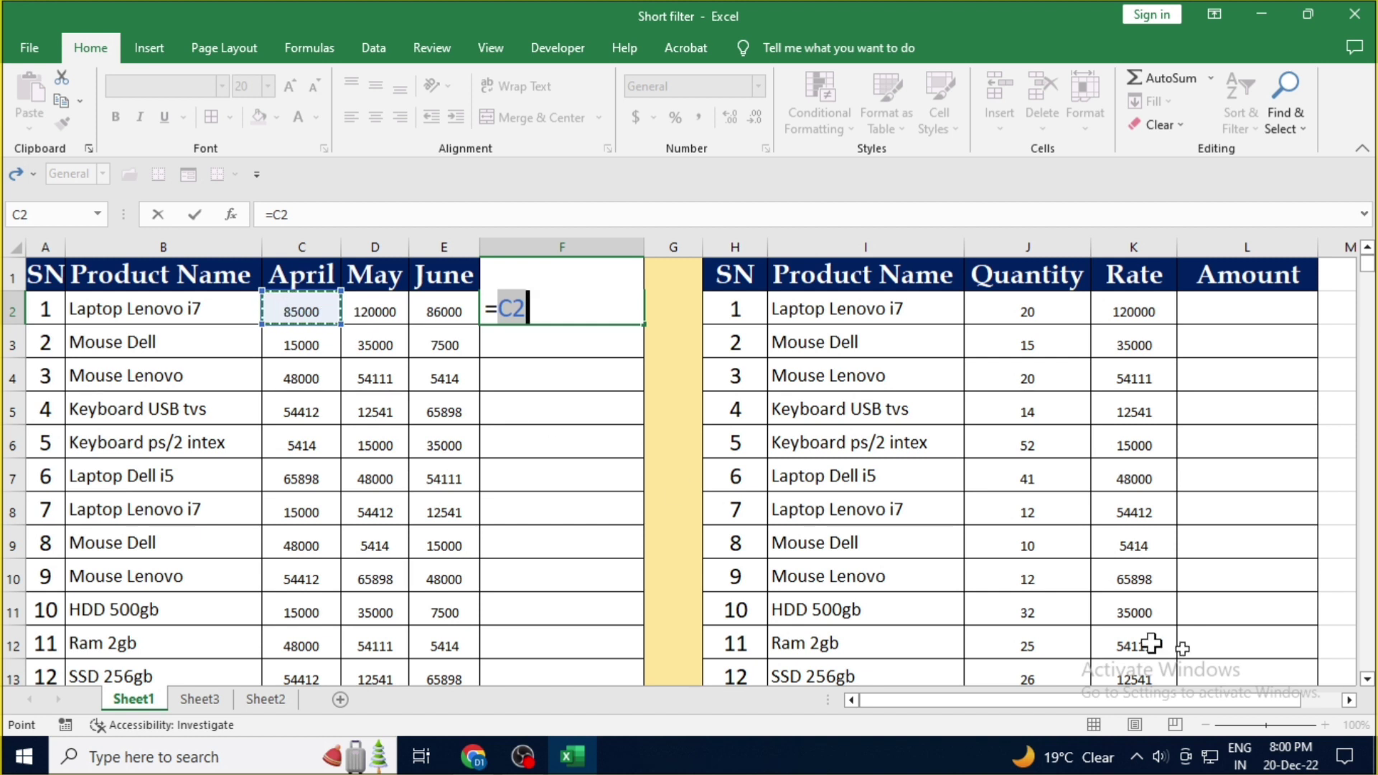
type("+")
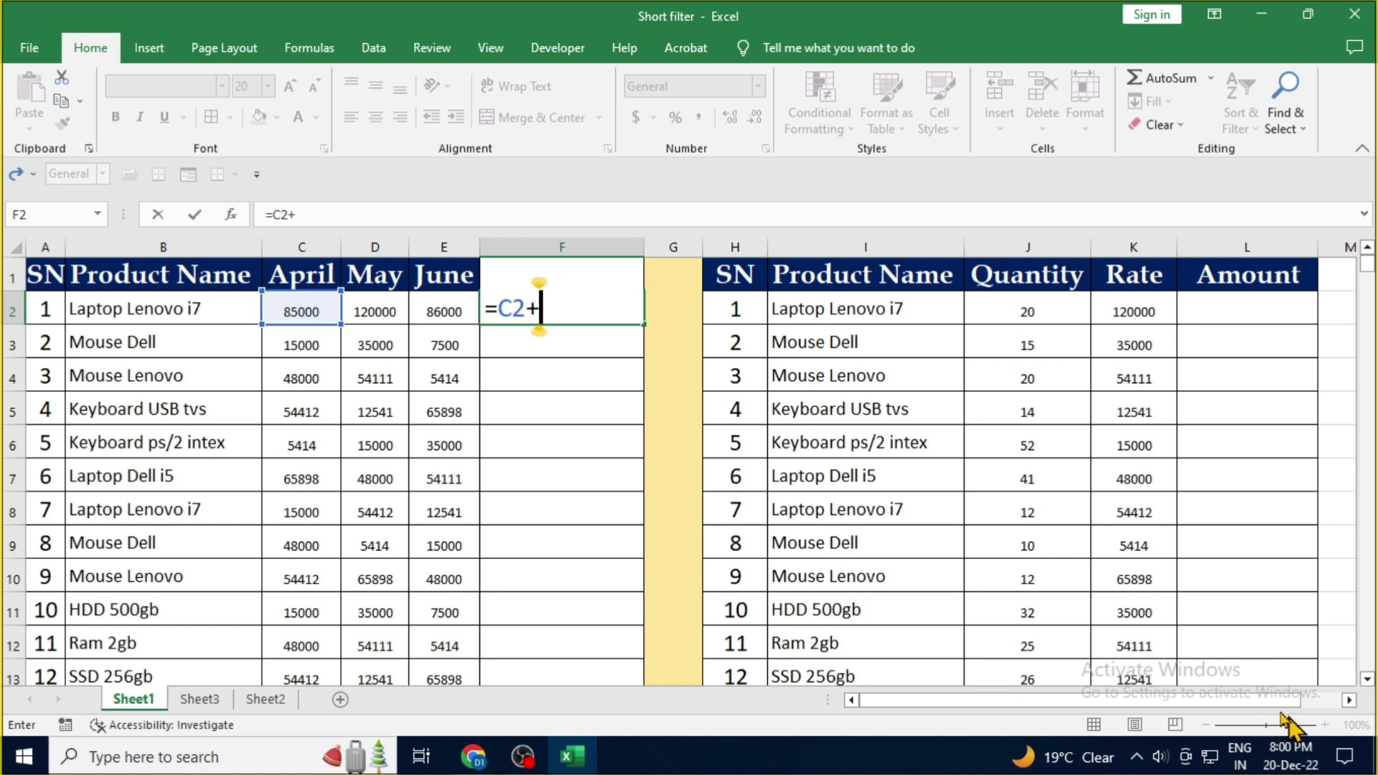
left_click(460, 319)
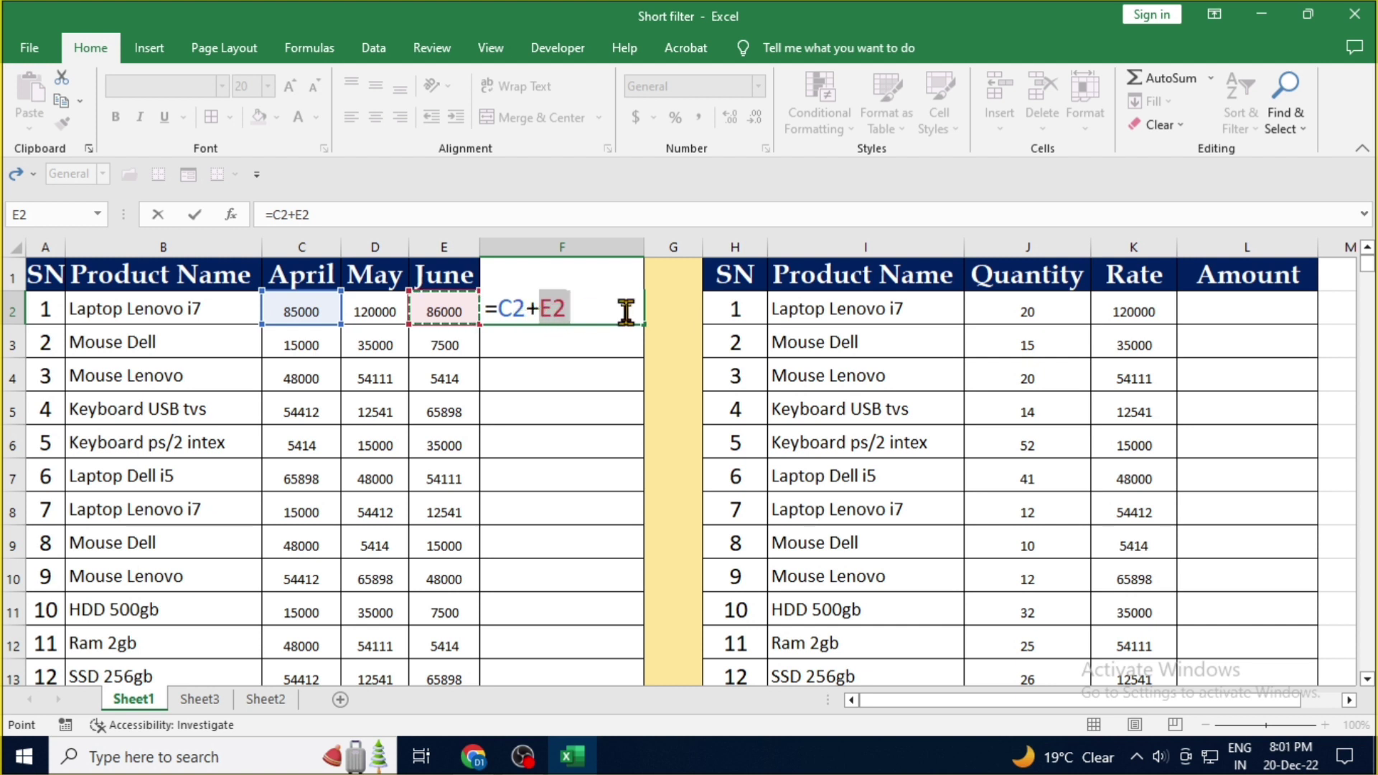
key("Return")
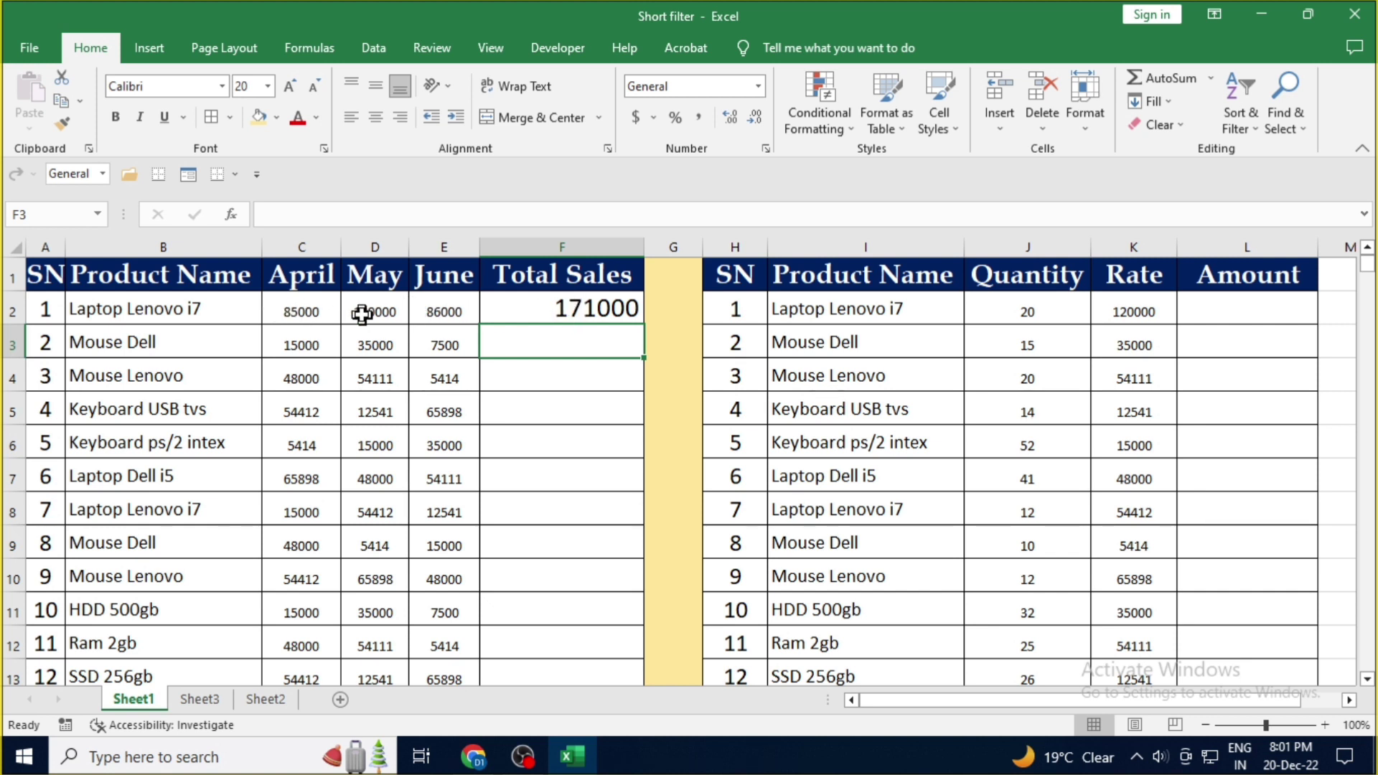
left_click(549, 314)
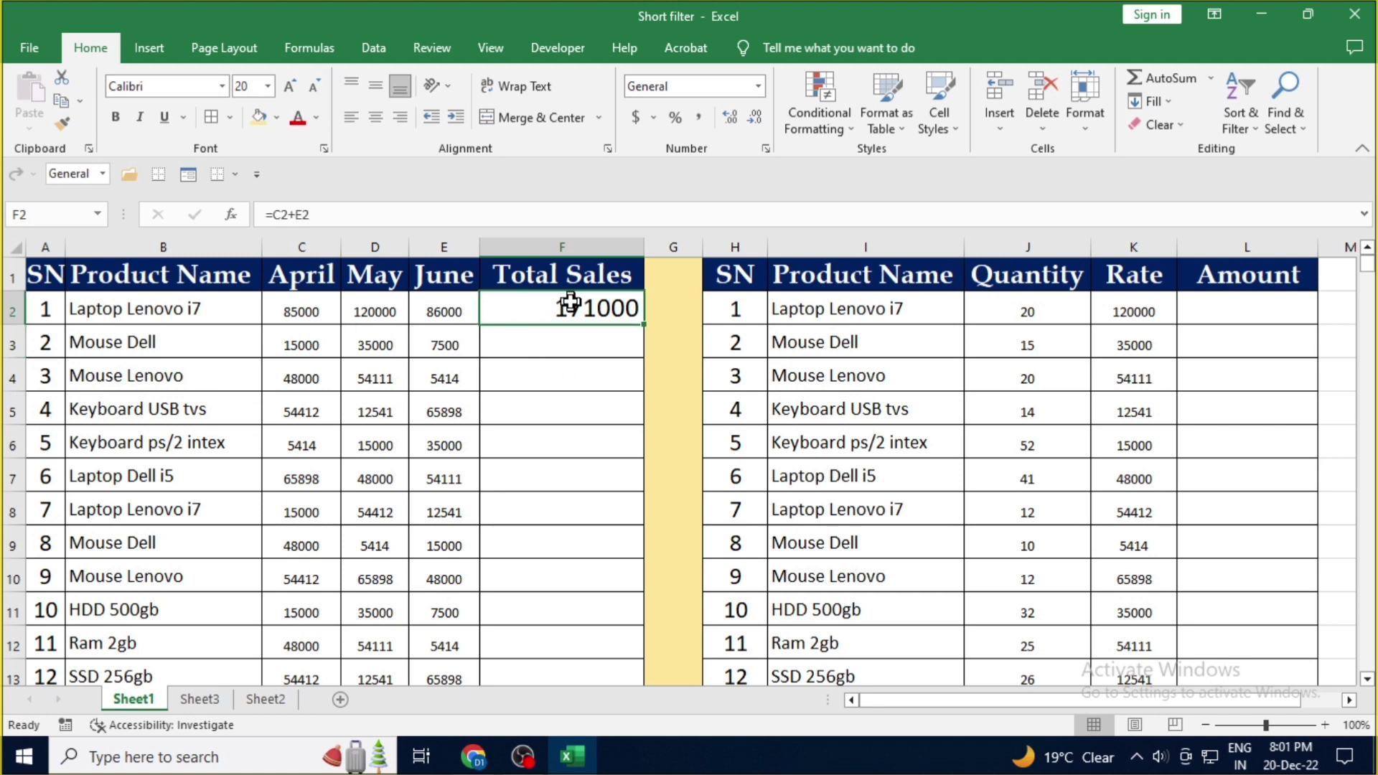
- Replace F2 with =D2-E2 (May minus June, 34000), then clear it
key("Delete")
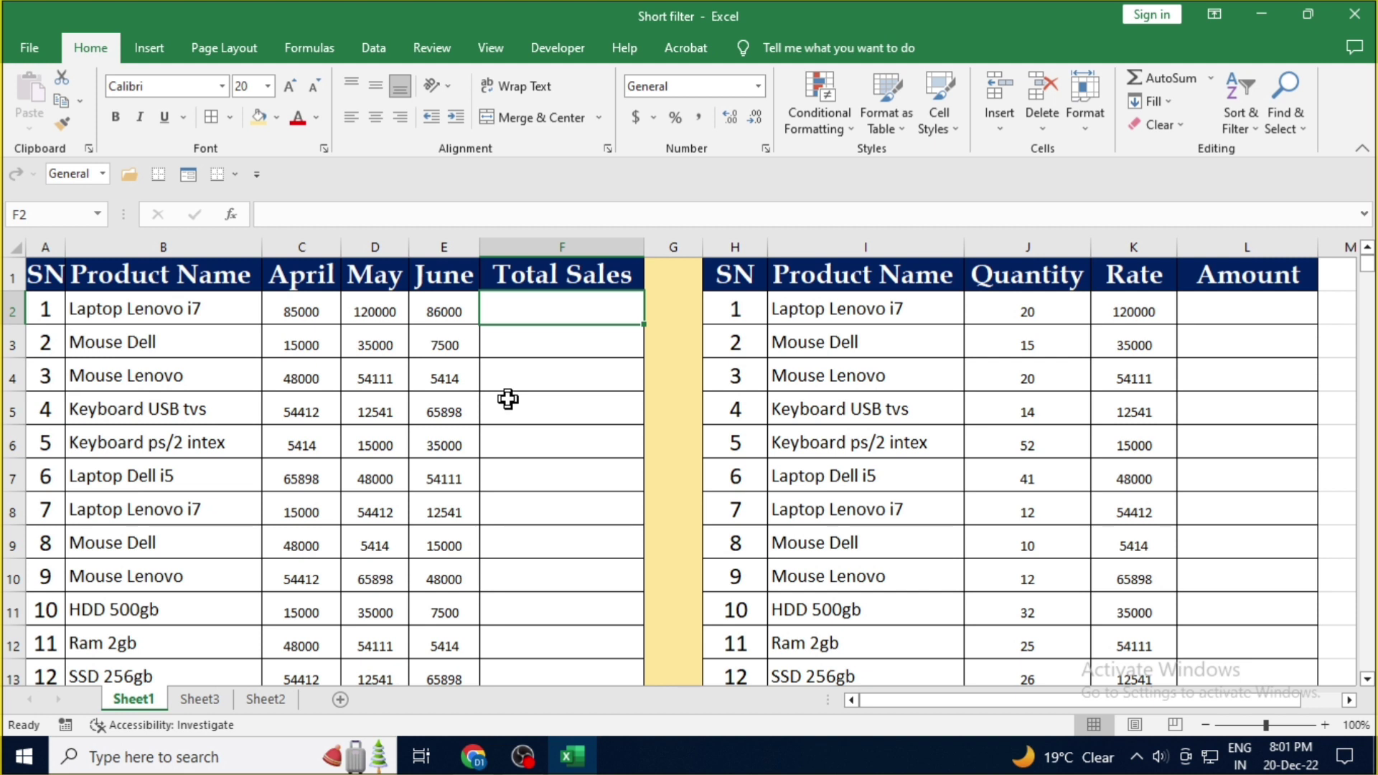
type("=")
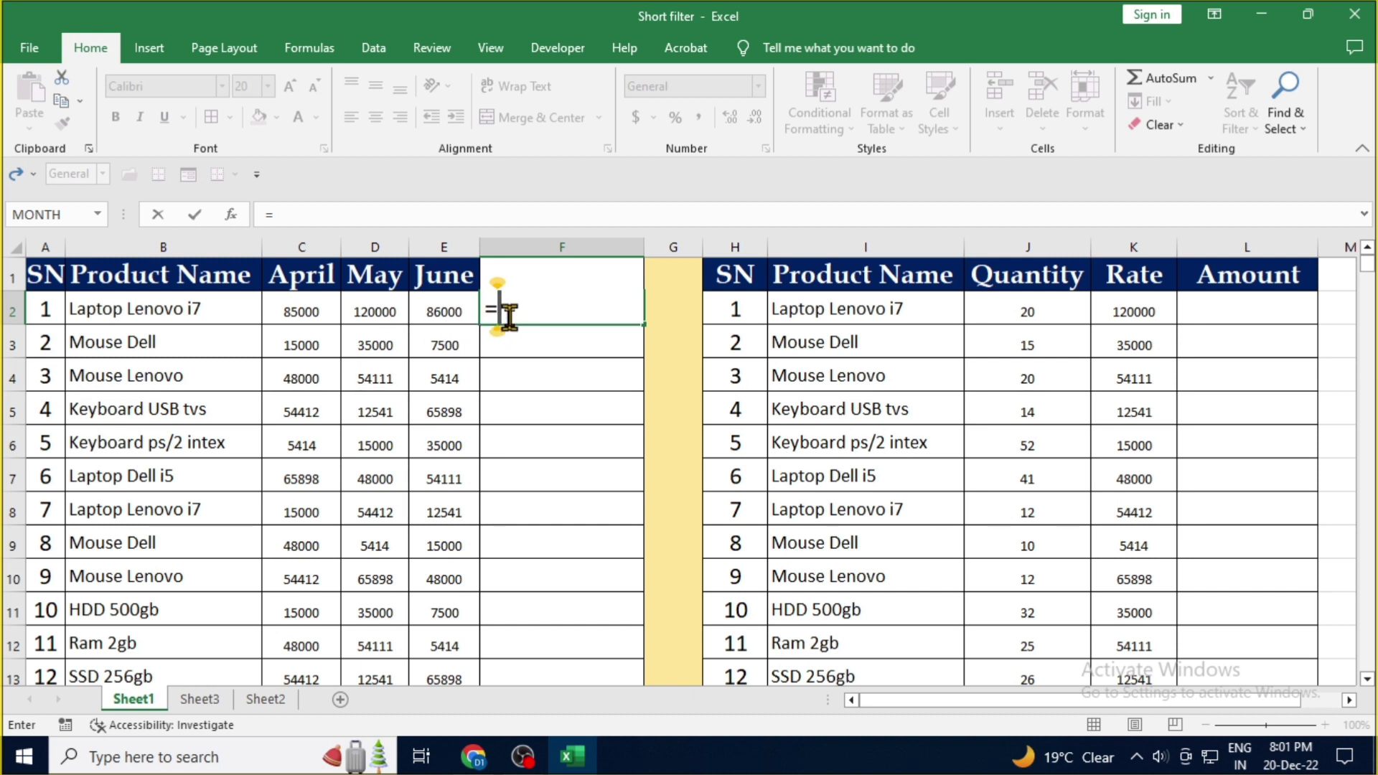
left_click(385, 310)
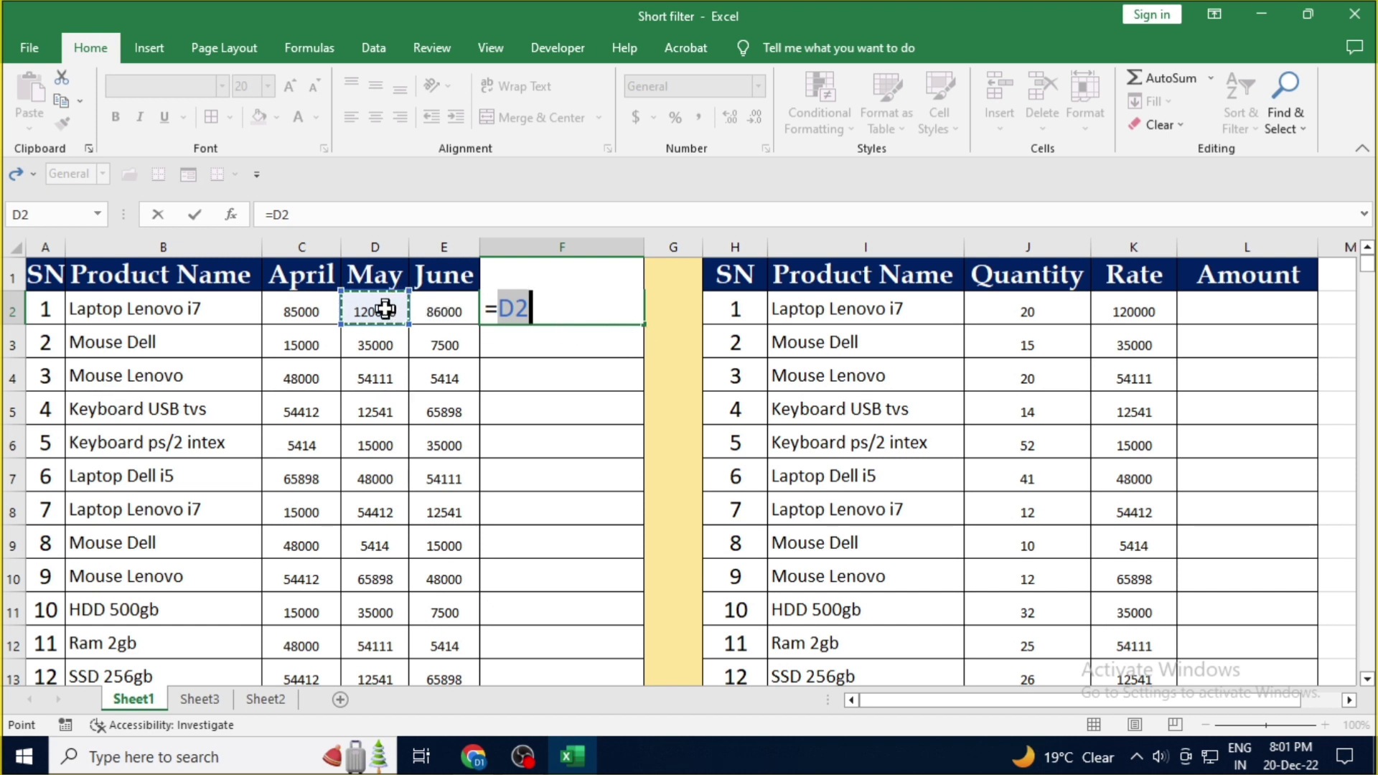
type("-")
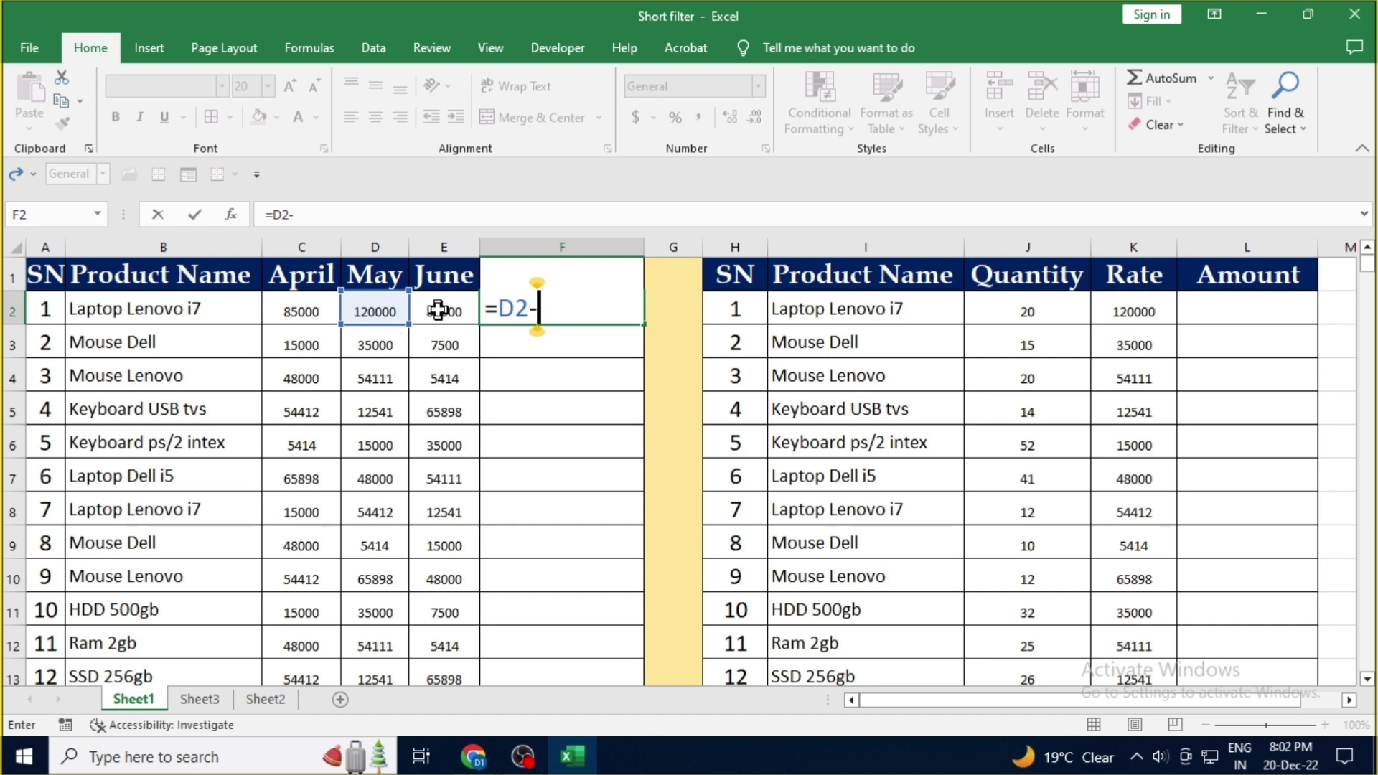
left_click(438, 310)
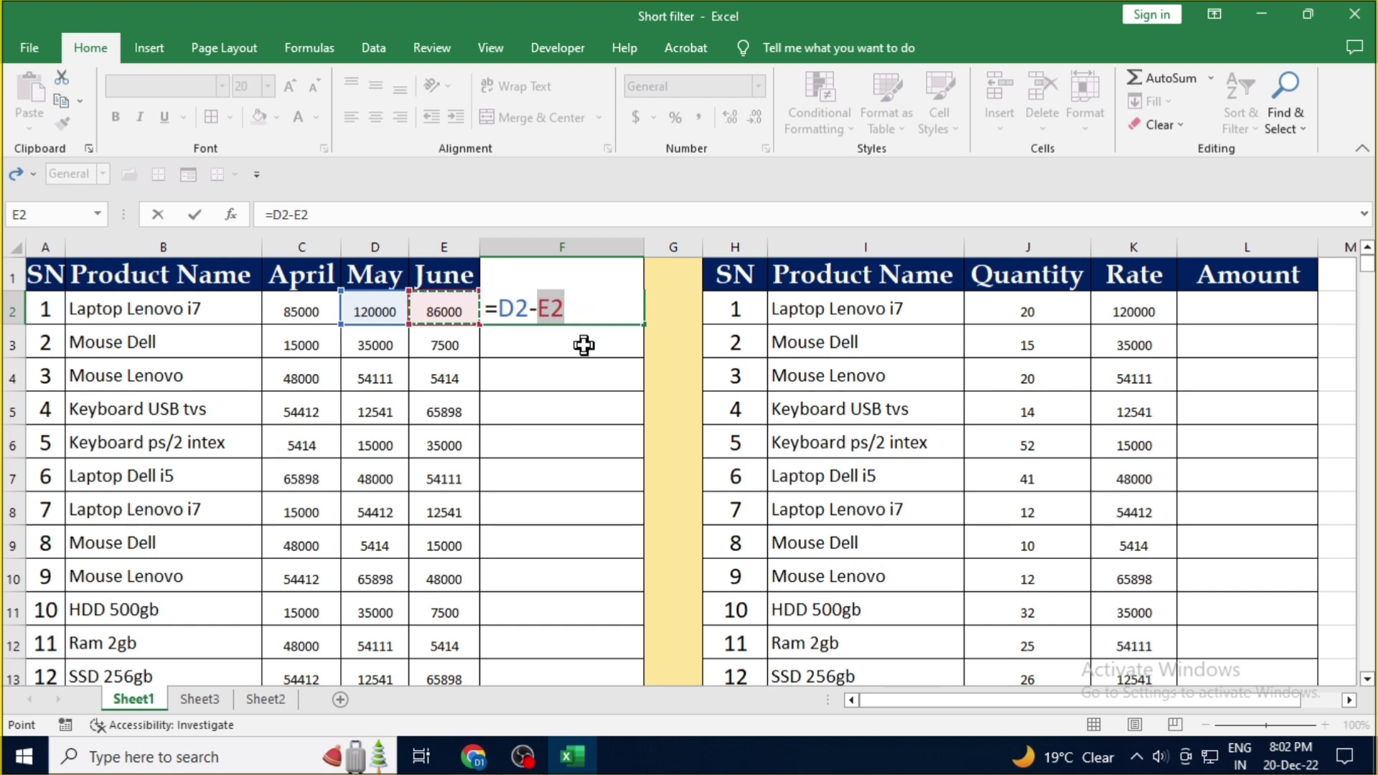
key("Return")
left_click(588, 311)
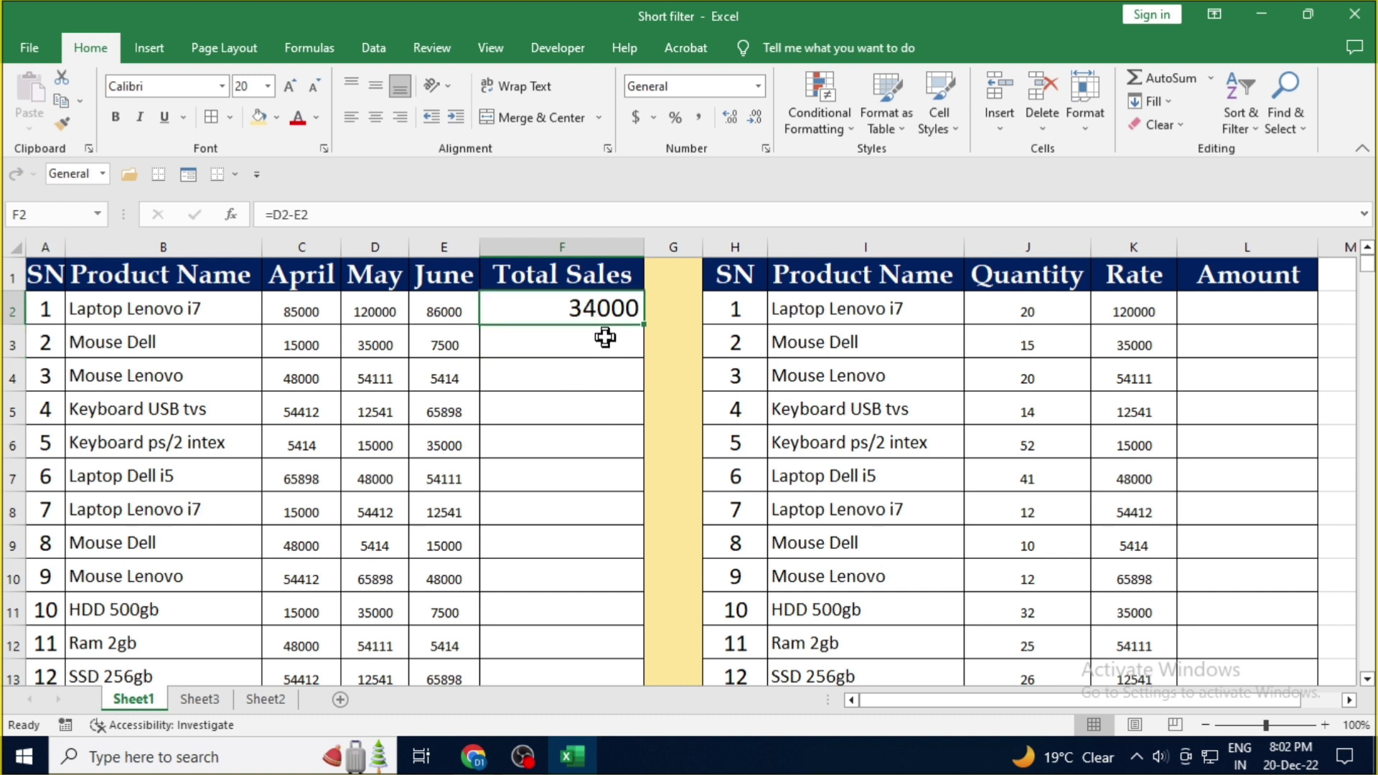
key("Delete")
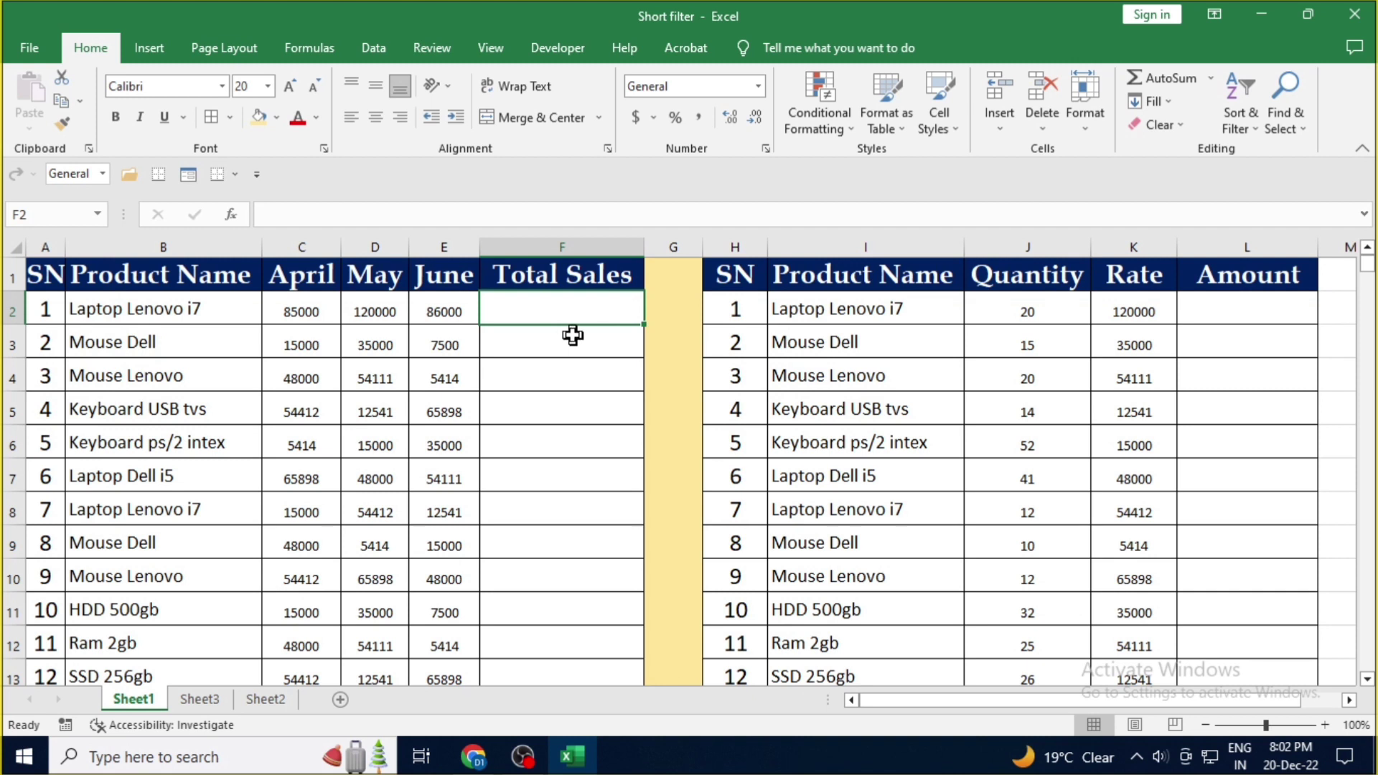
- Try the constant formula =20-5 in F2, showing 15, then delete it
type("=")
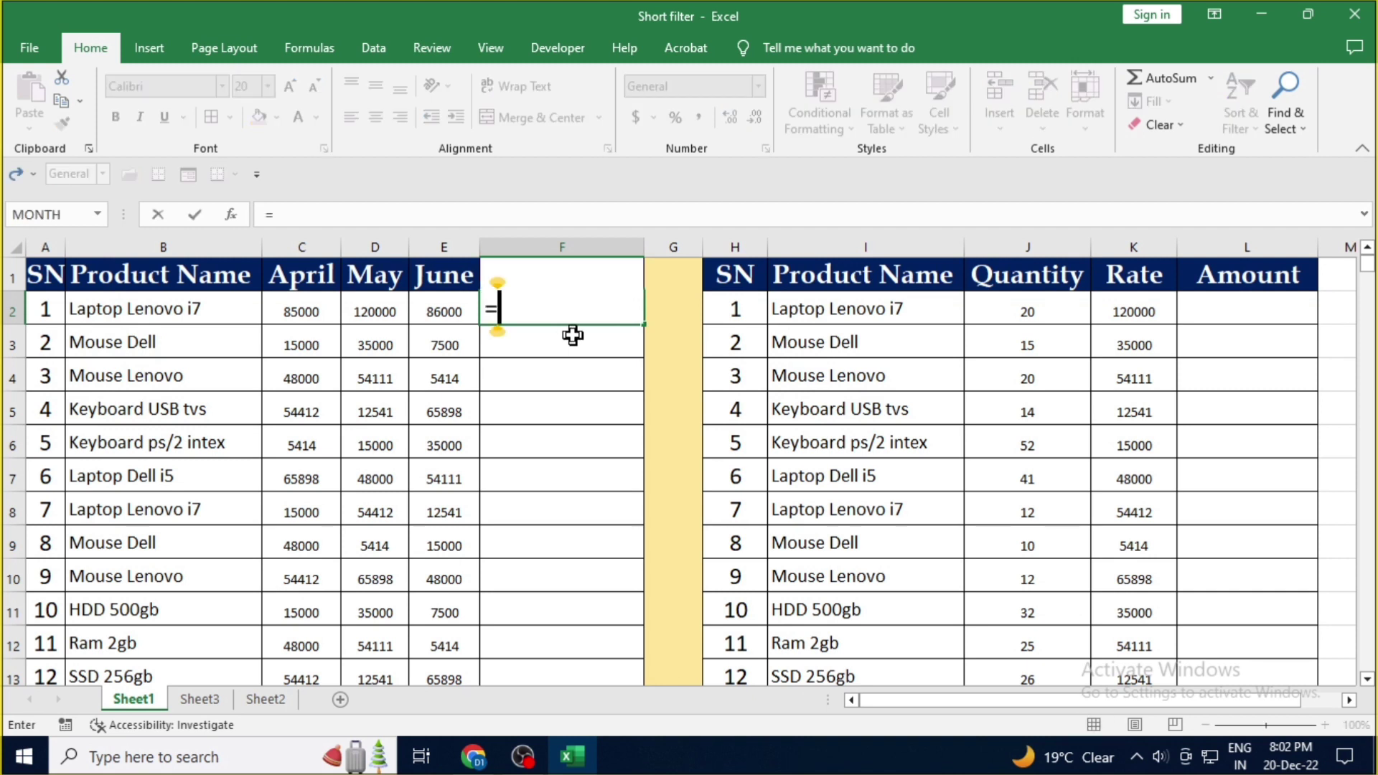
type("20")
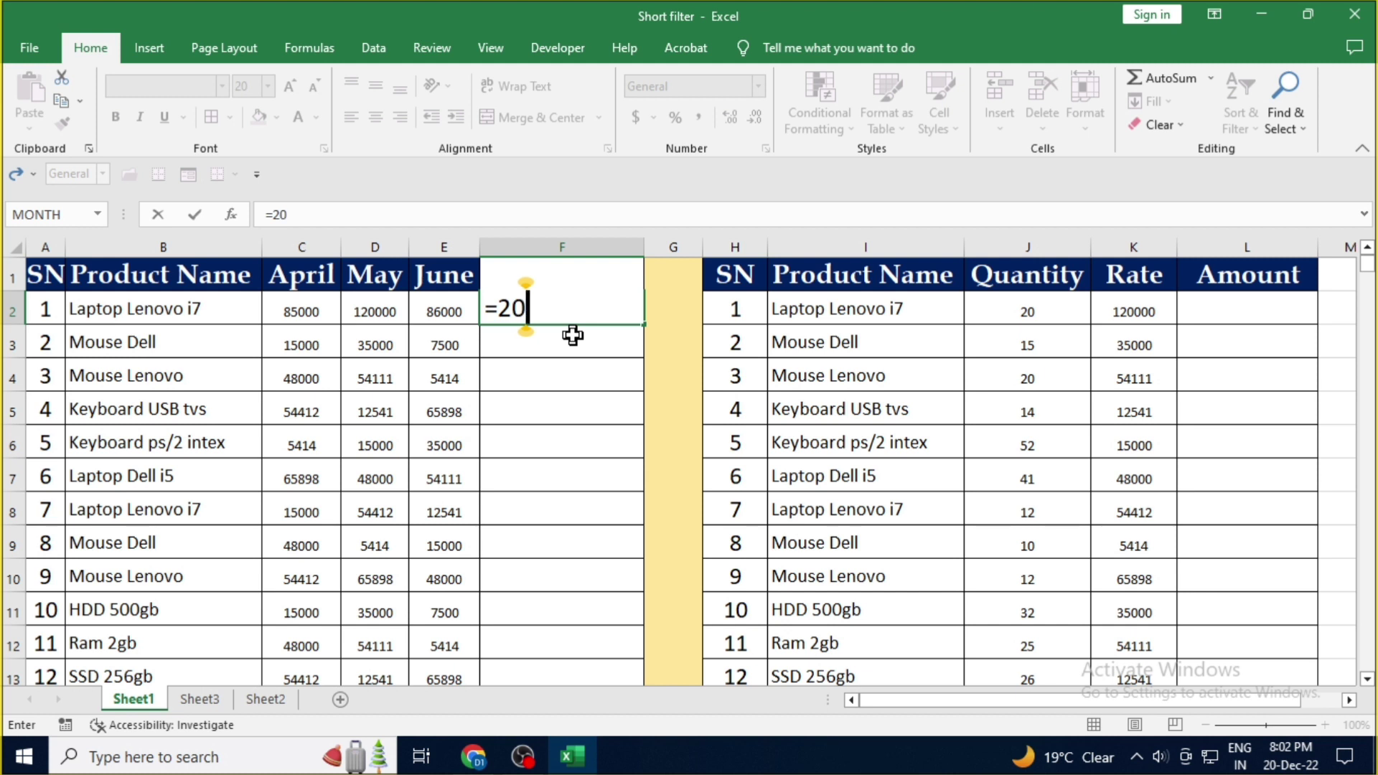
type("-5")
key("Return")
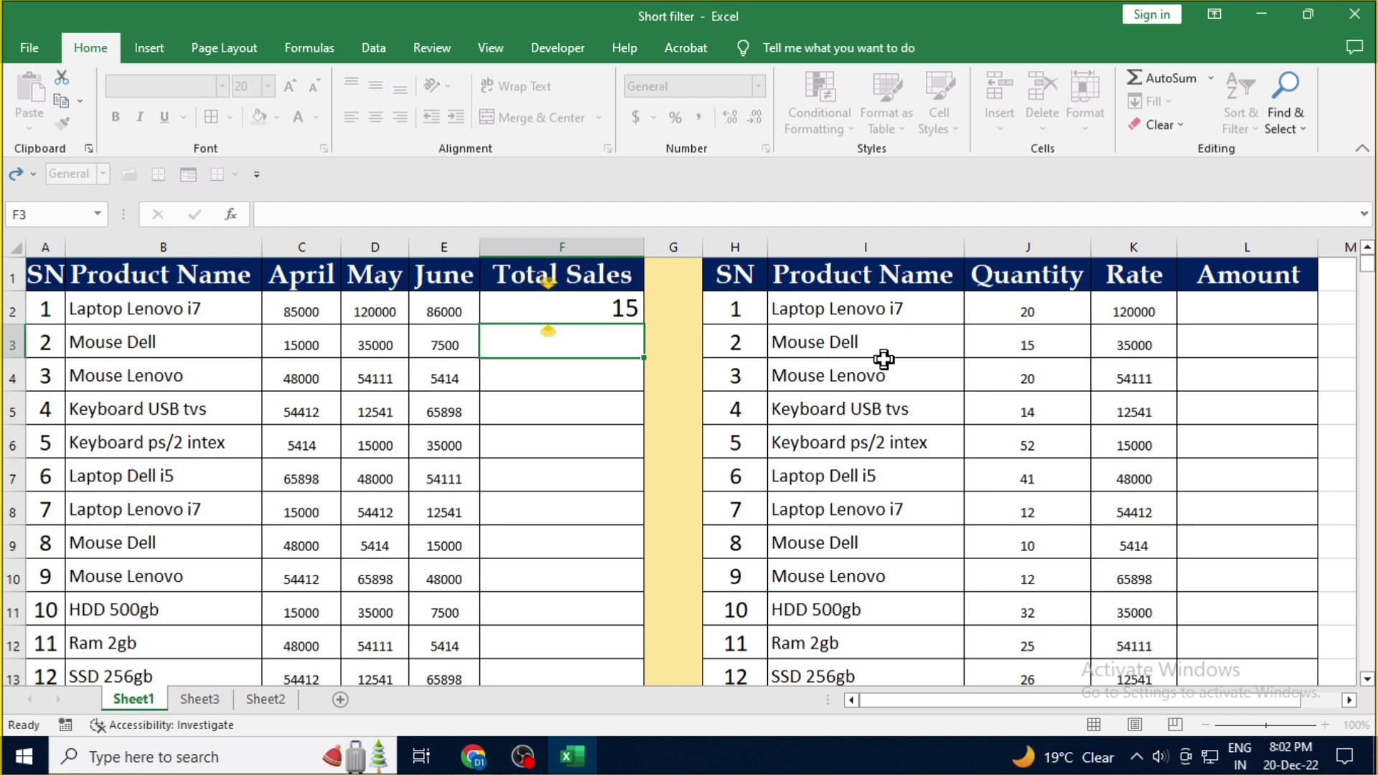
left_click(608, 317)
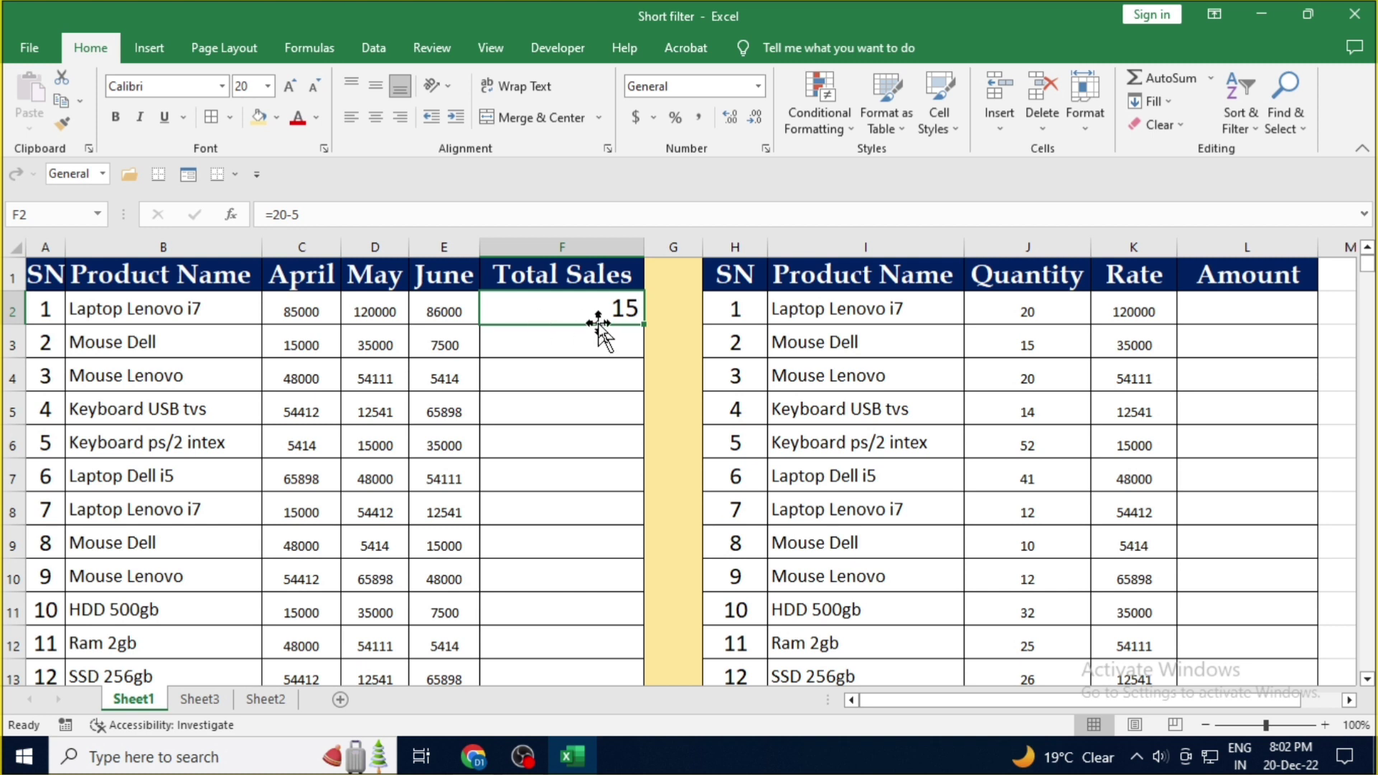
key("Delete")
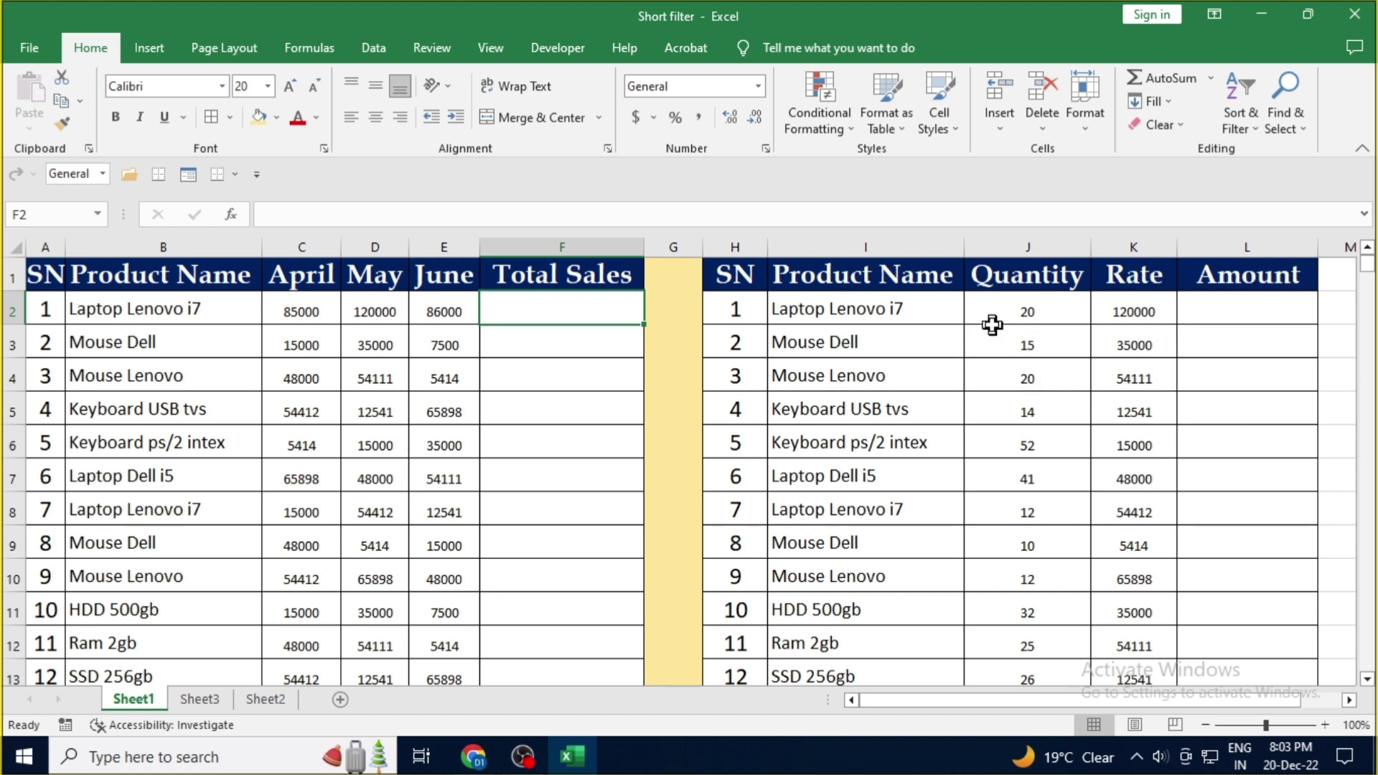
- Check the first Quantity and Rate values, then enlarge Amount cell L2 to font size 20
left_click(1025, 314)
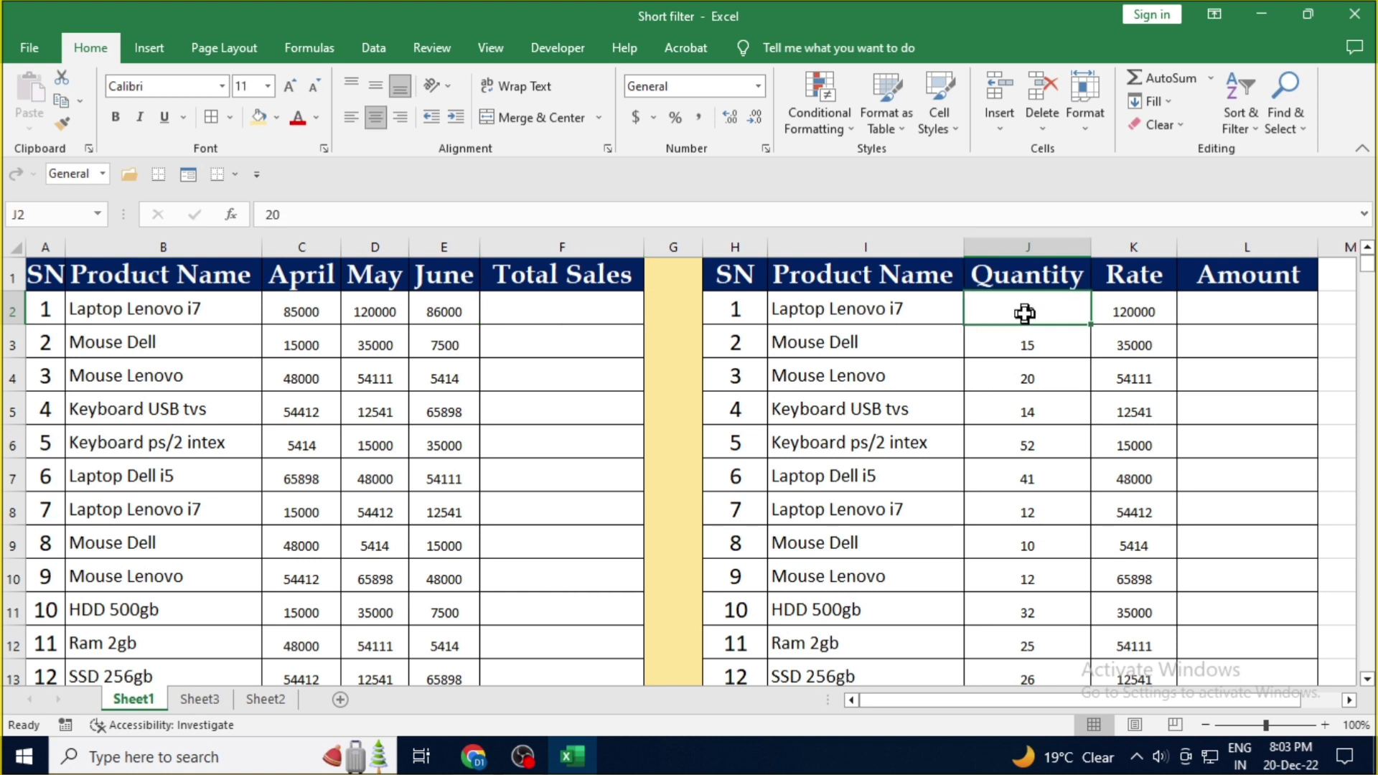
left_click(1148, 311)
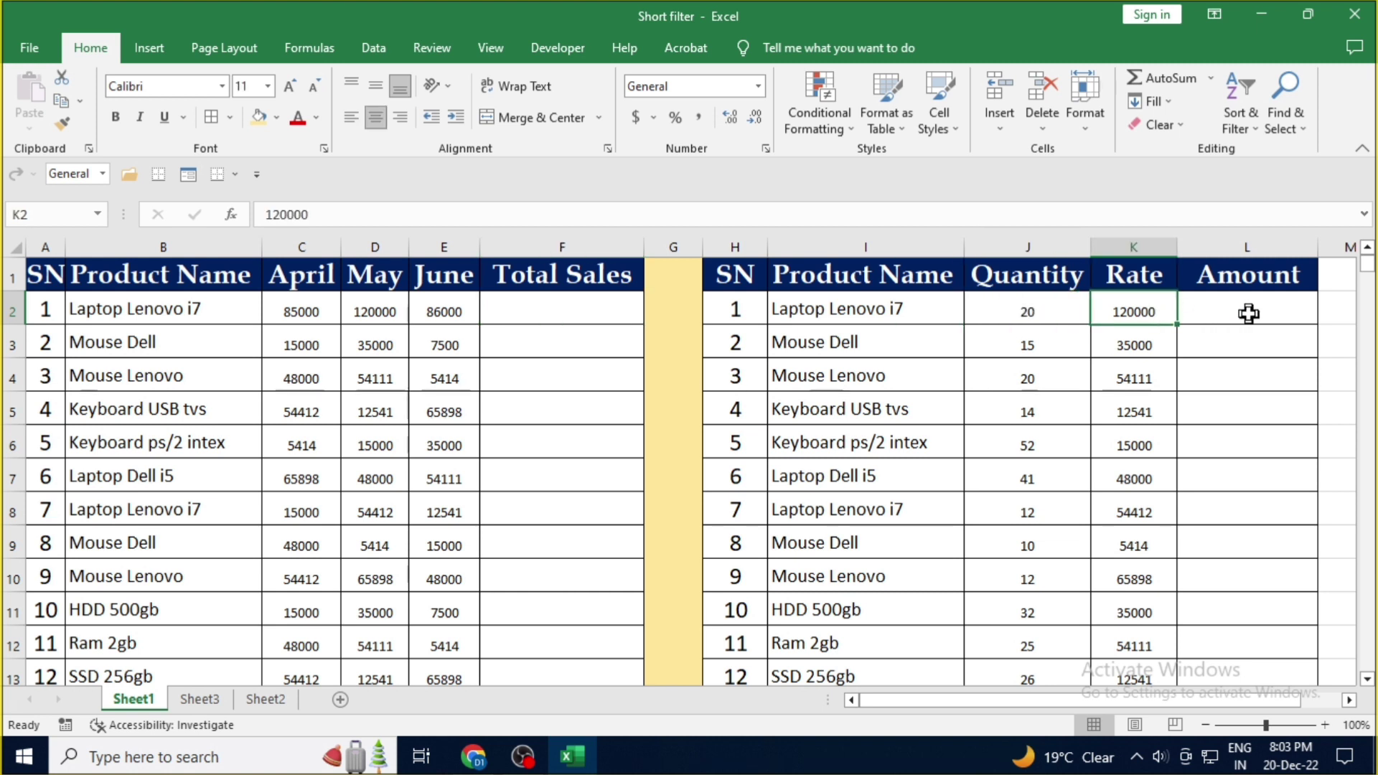
left_click(1245, 311)
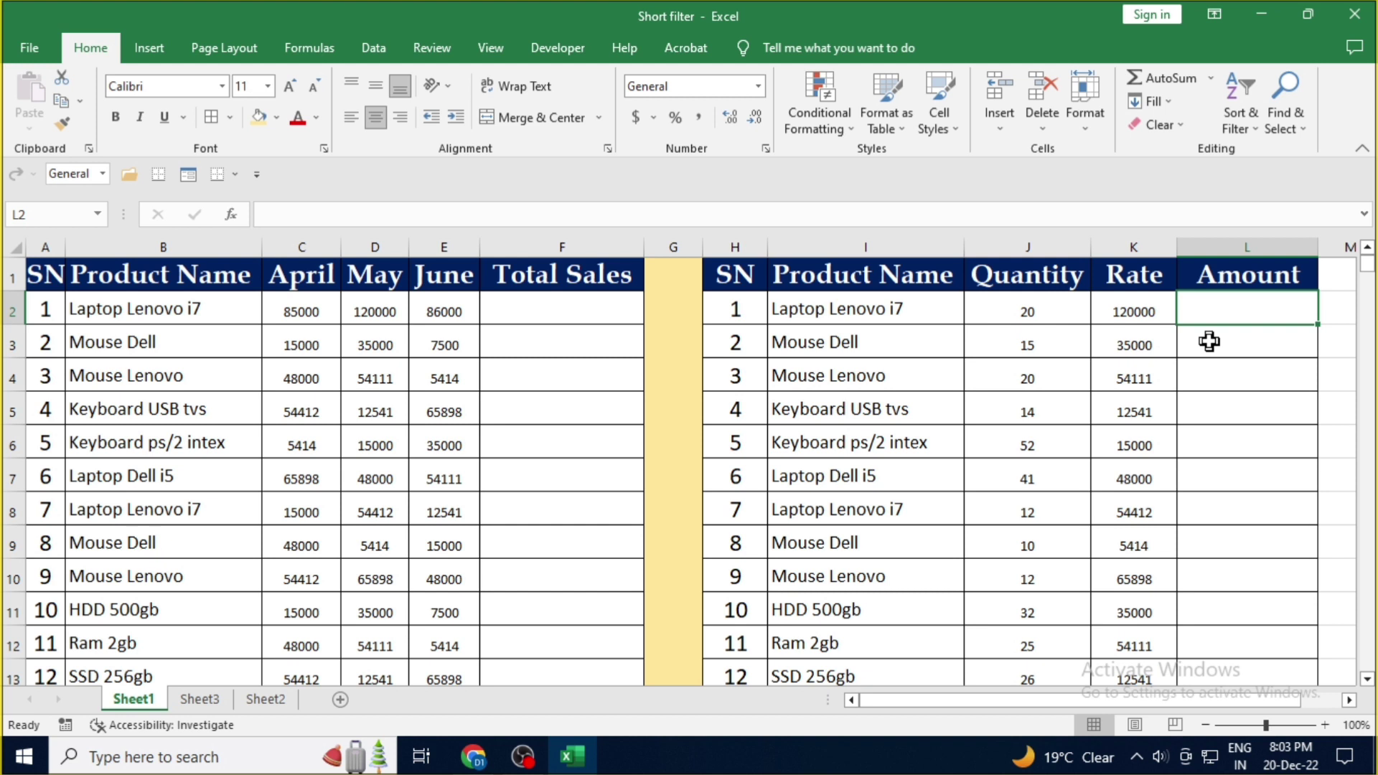
type("=")
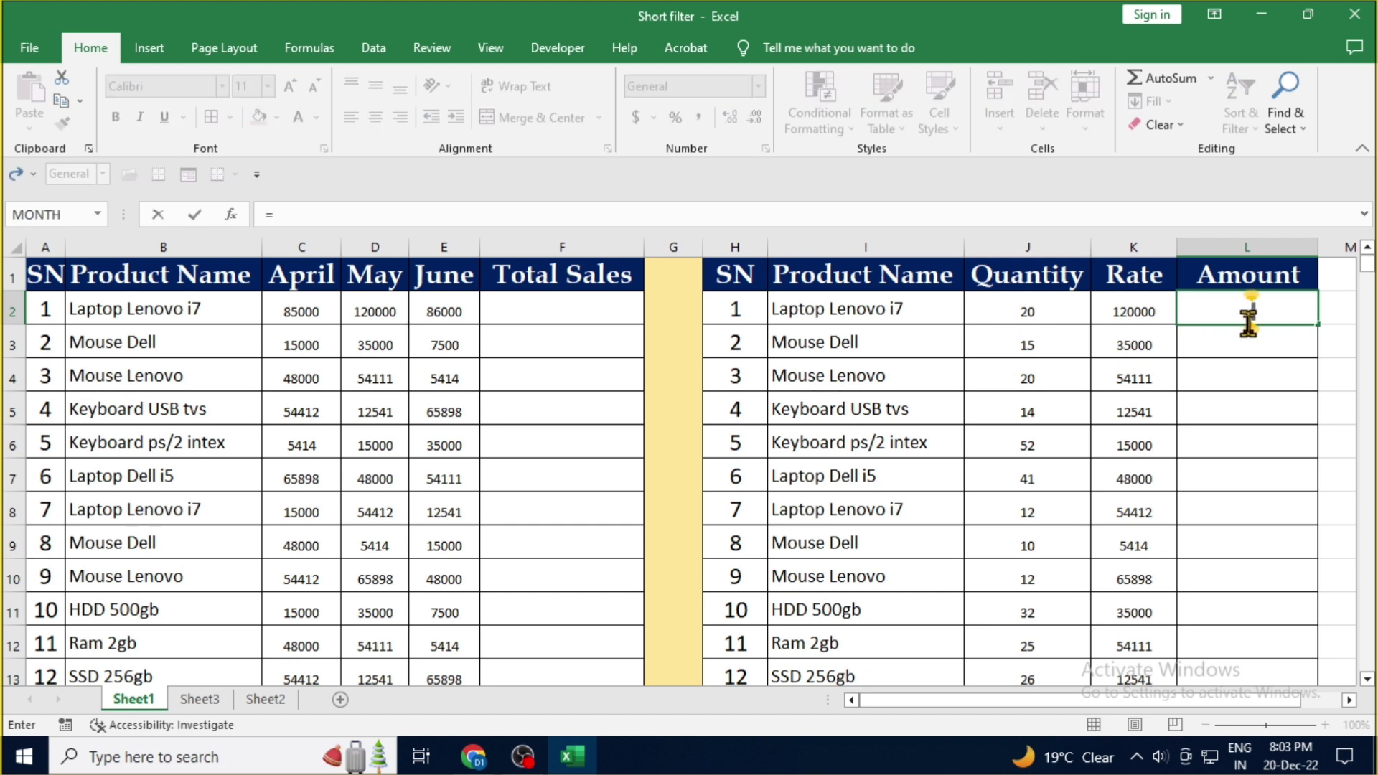
key("Escape")
left_click(1158, 502)
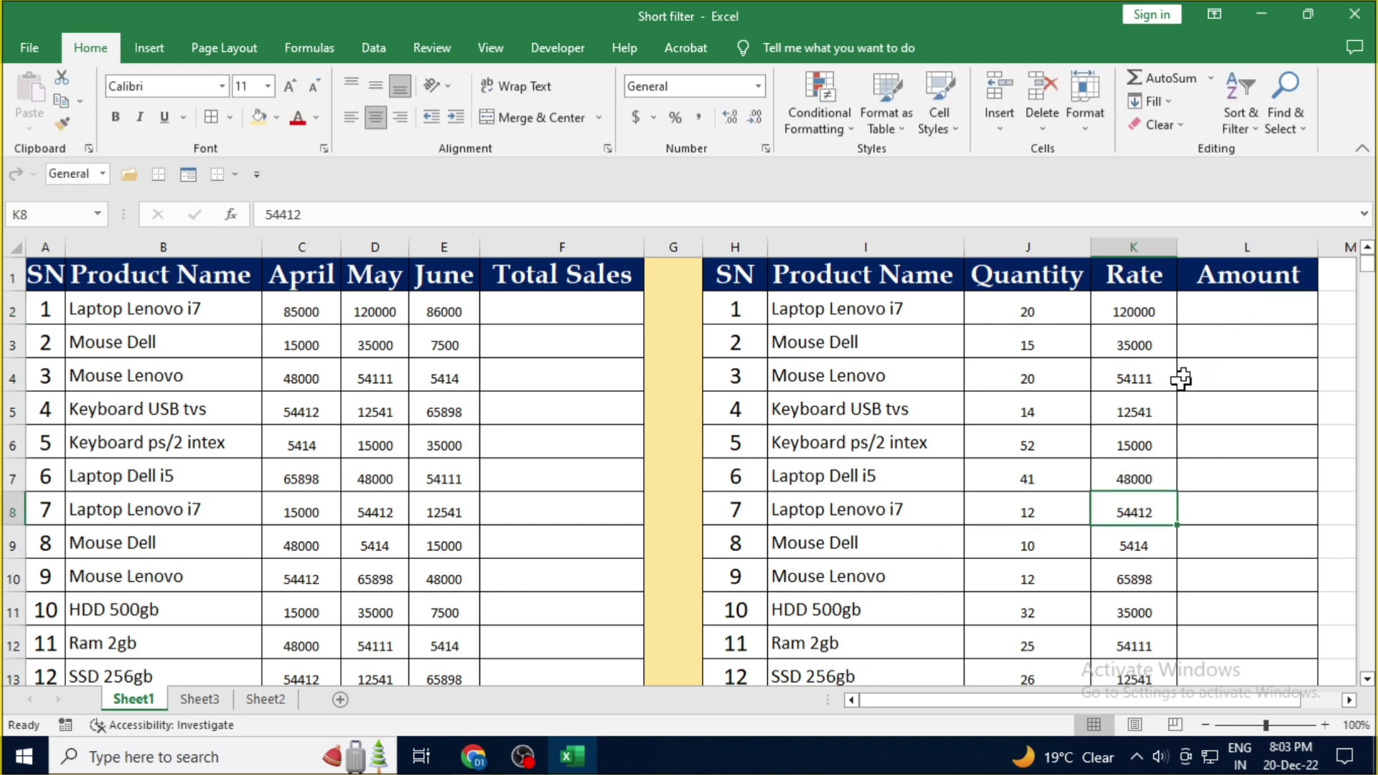
left_click(1217, 314)
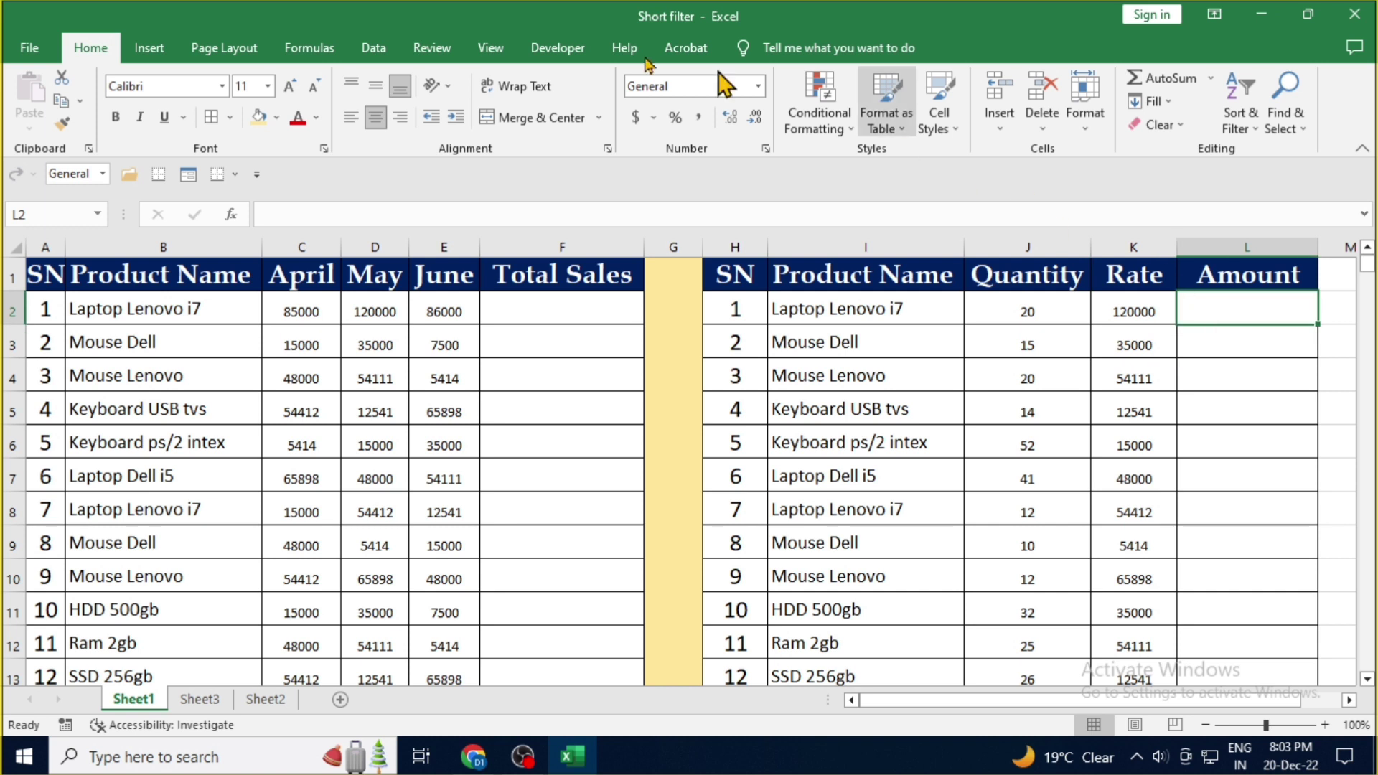
left_click(286, 87)
left_click(285, 87)
left_click(286, 87)
left_click(285, 87)
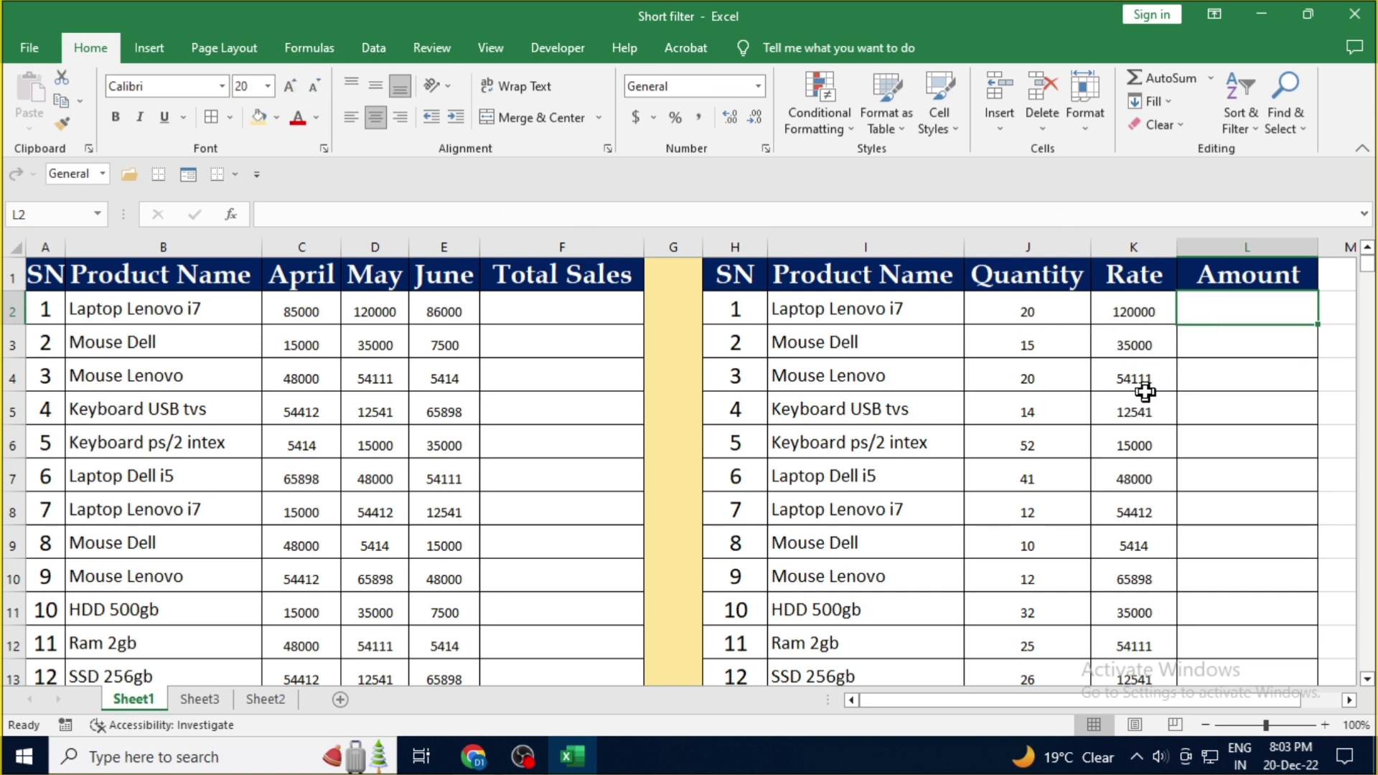
key("F2")
- Enter =J2*K2 in L2 to show 2400000, then begin a new formula in L3
type("=")
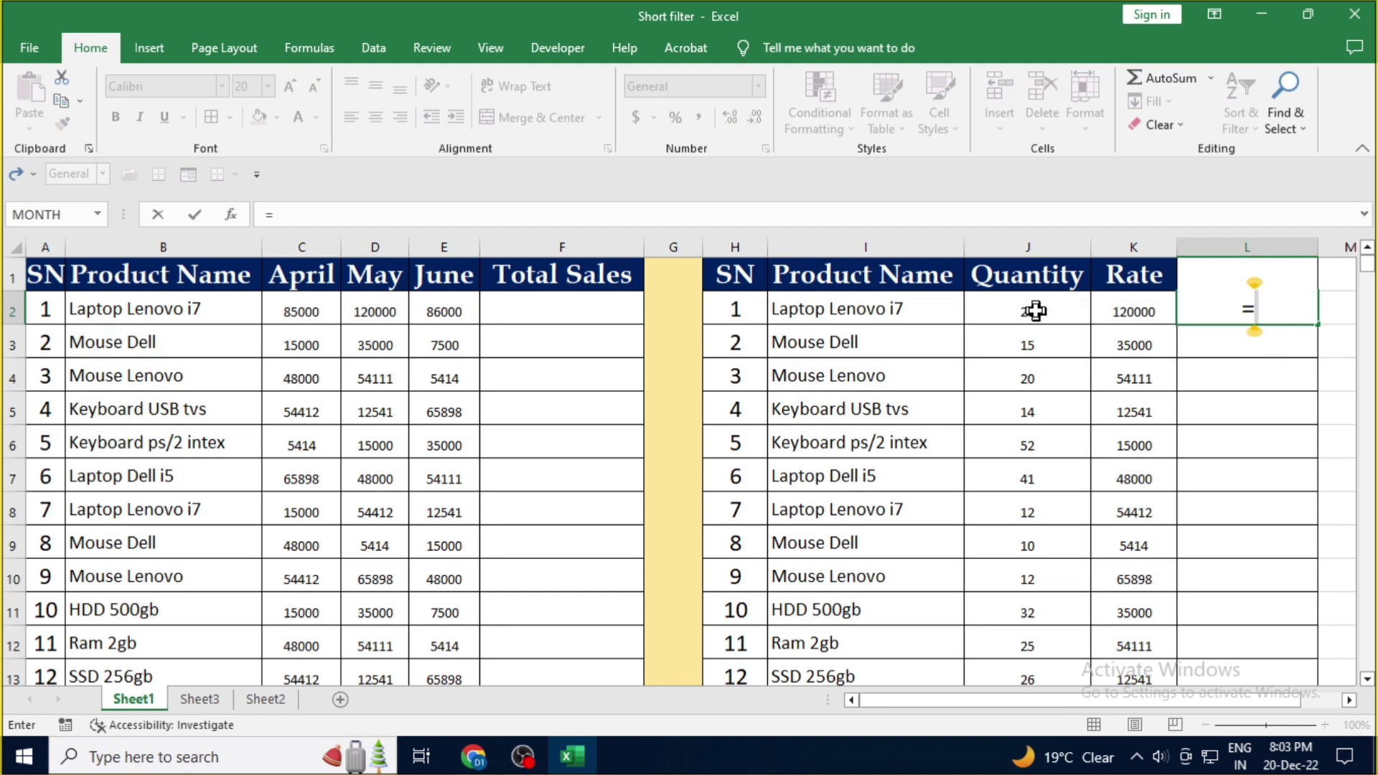
left_click(1035, 311)
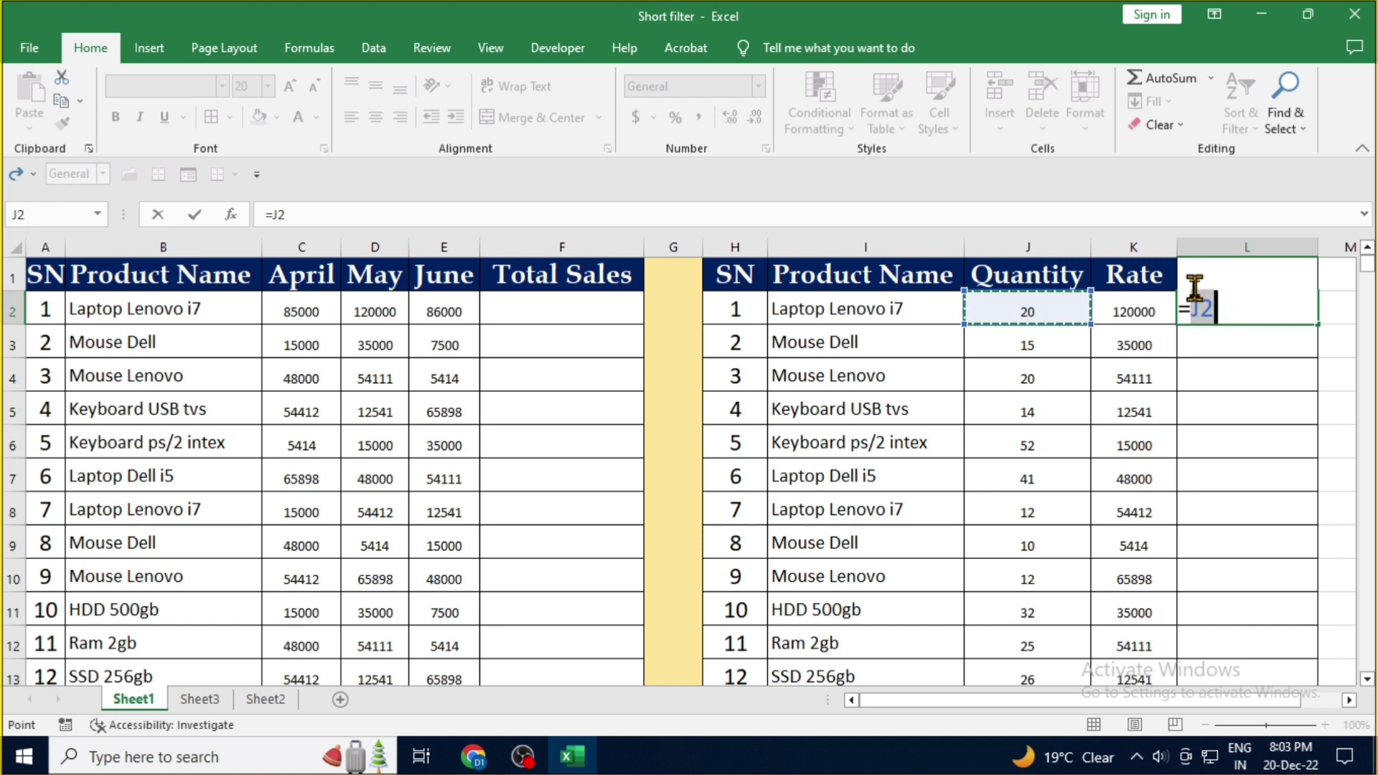
type("*")
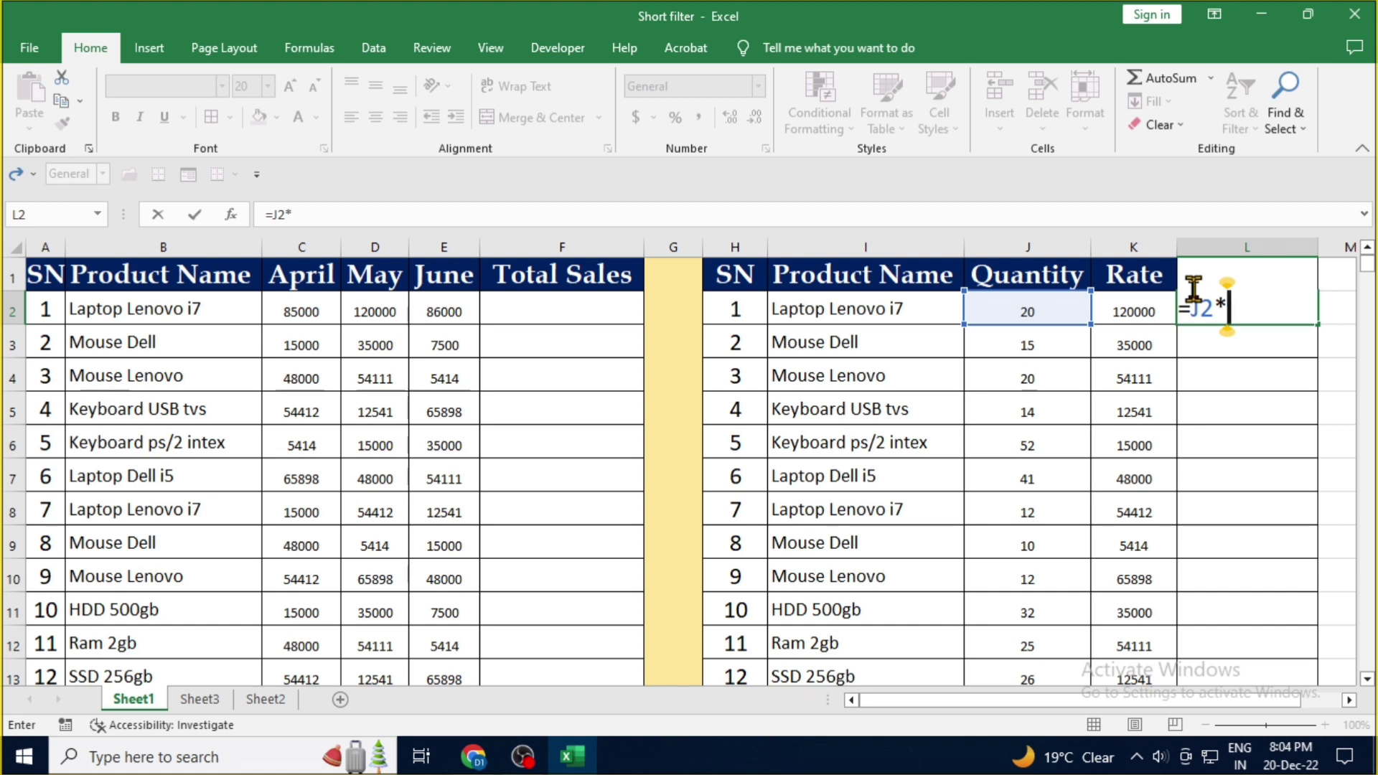
left_click(1137, 311)
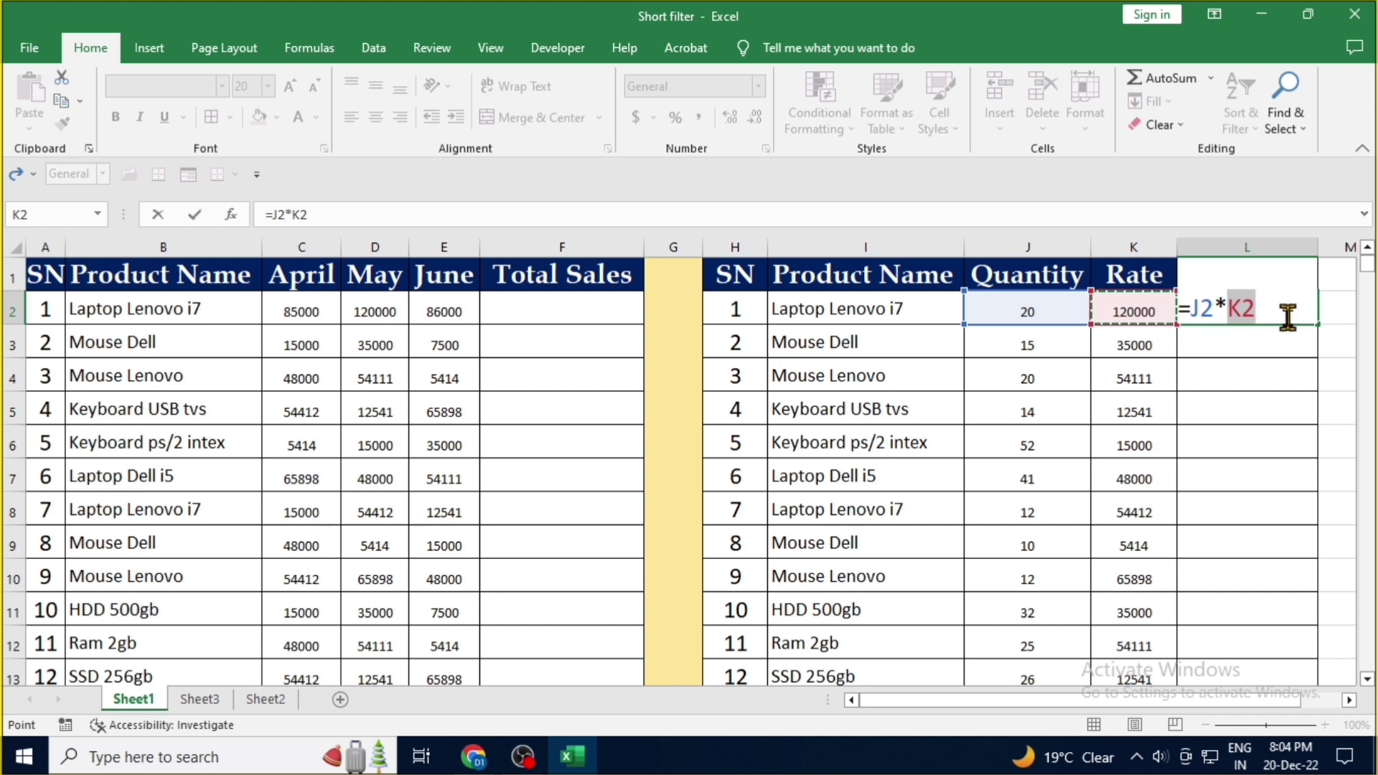
key("Return")
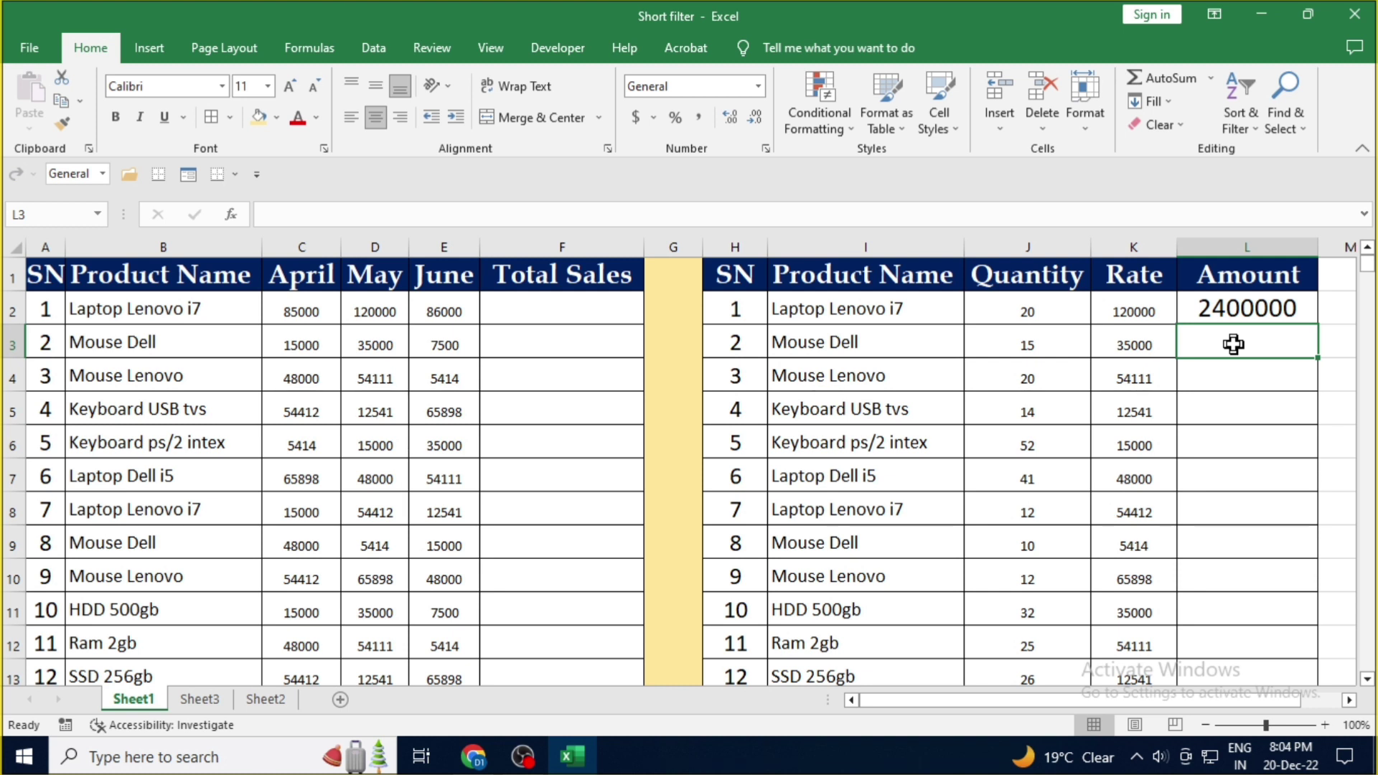
type("=")
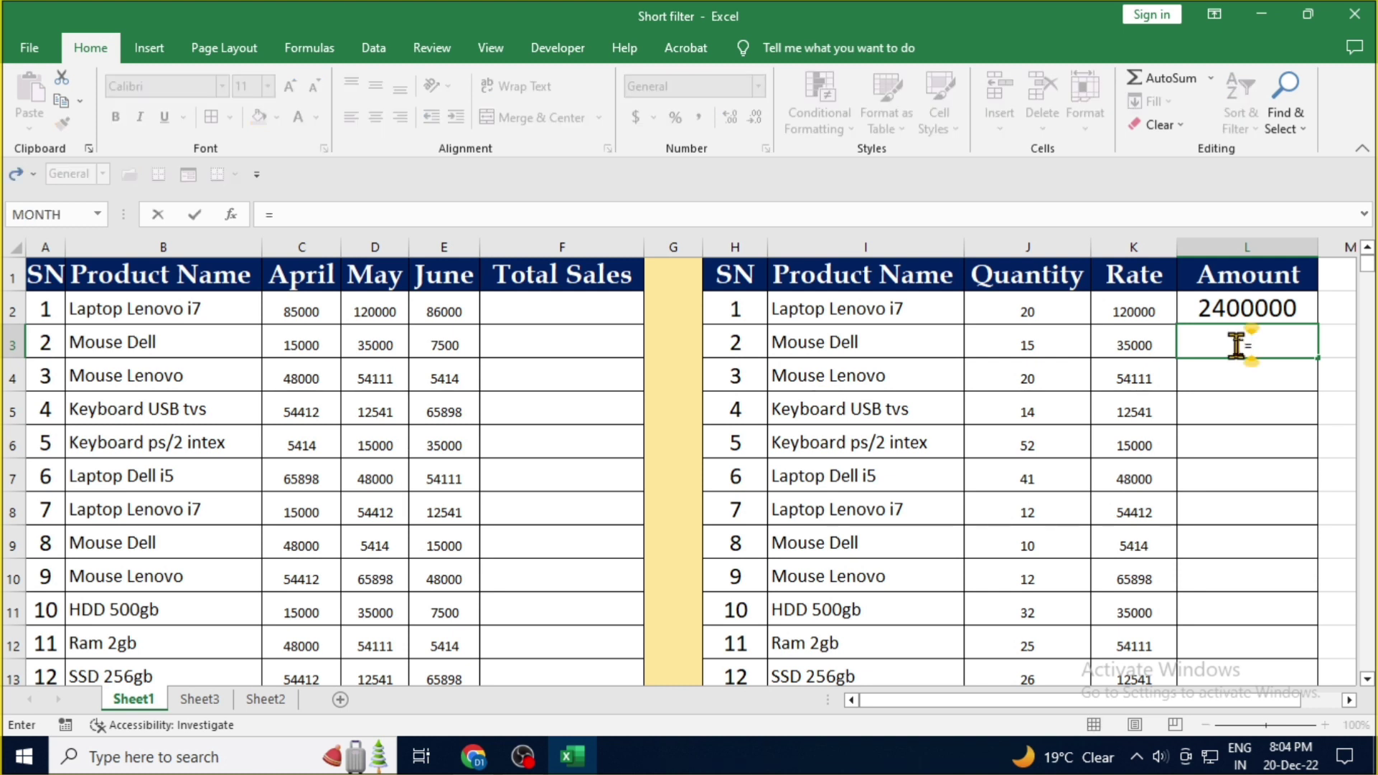
left_click(1281, 376)
- Cancel the L3 entry and enlarge the font of Amount cells L3:L11 to 18
key("BackSpace")
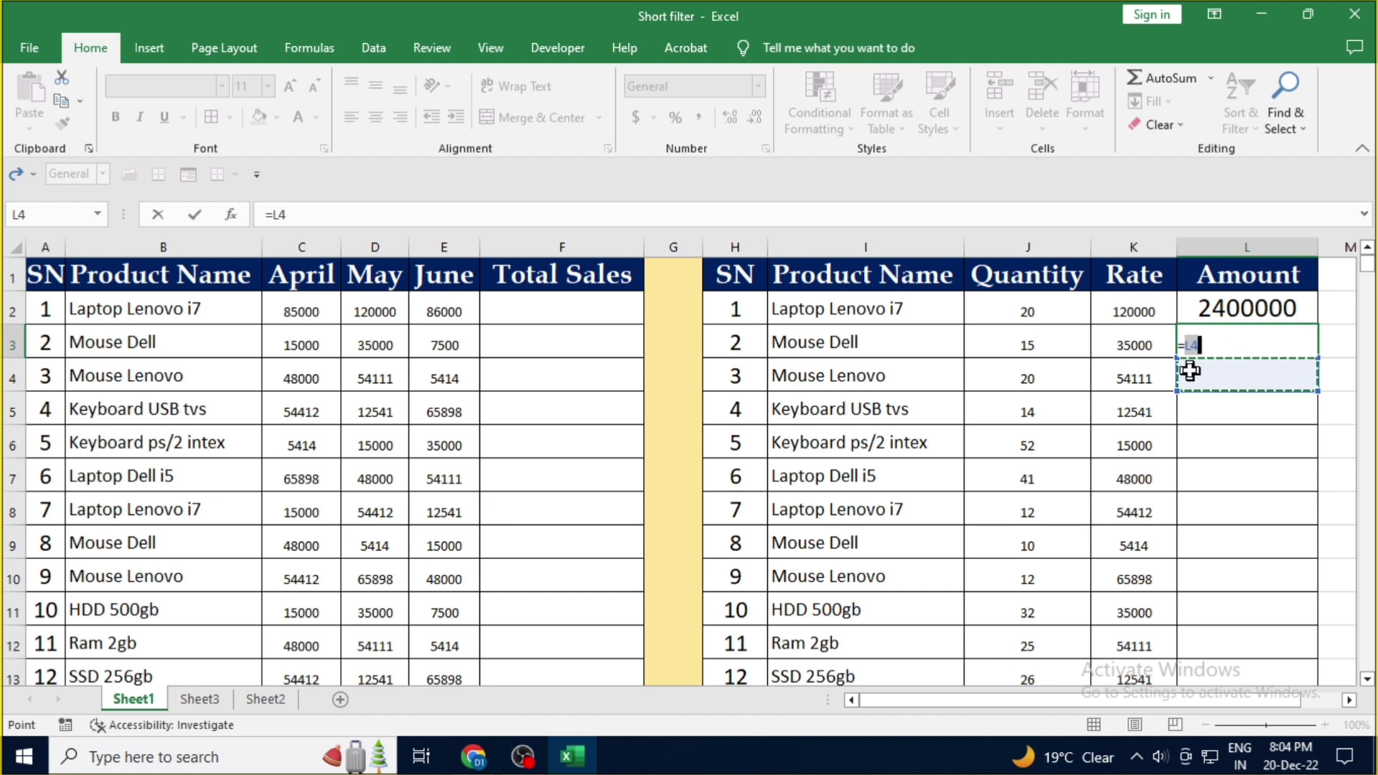
key("BackSpace")
key("BackSpace")
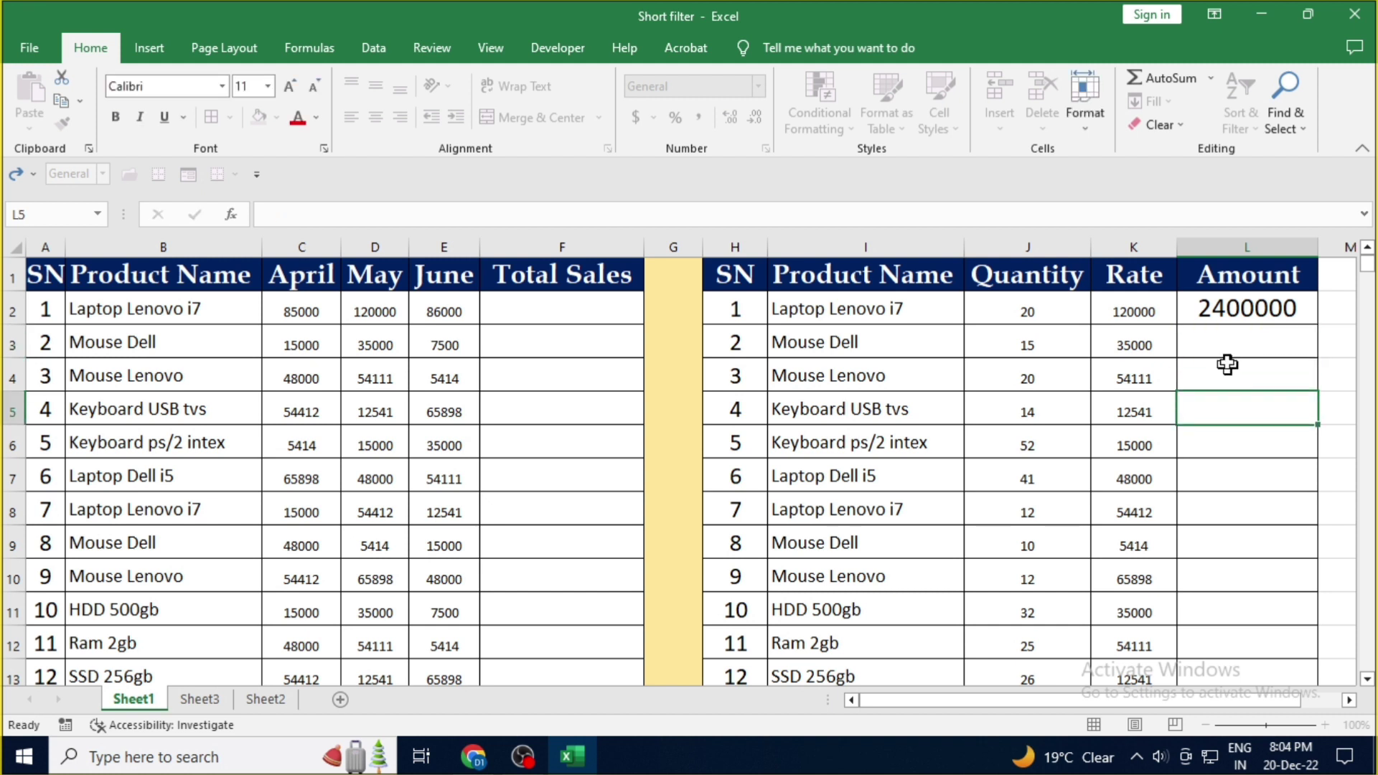
key("Escape")
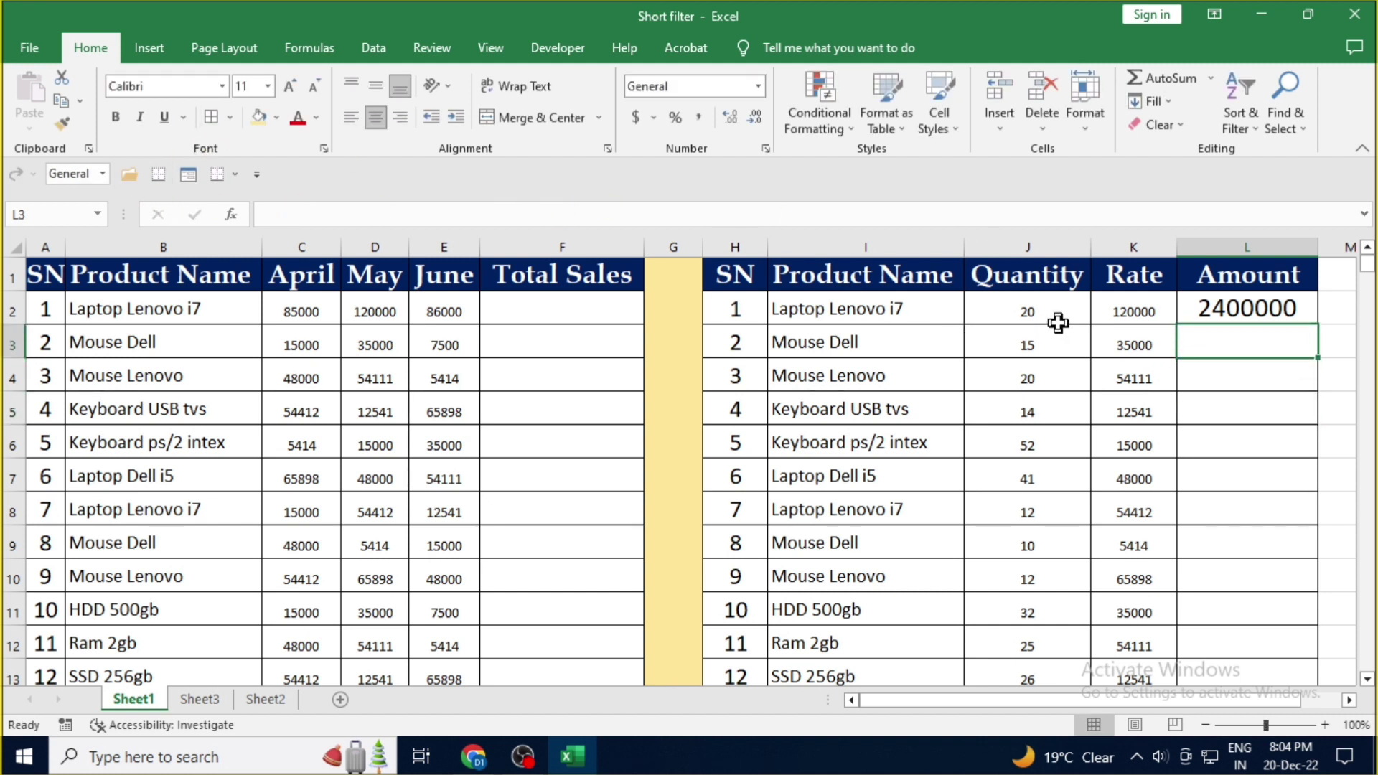
left_click_drag(1234, 350, 1232, 611)
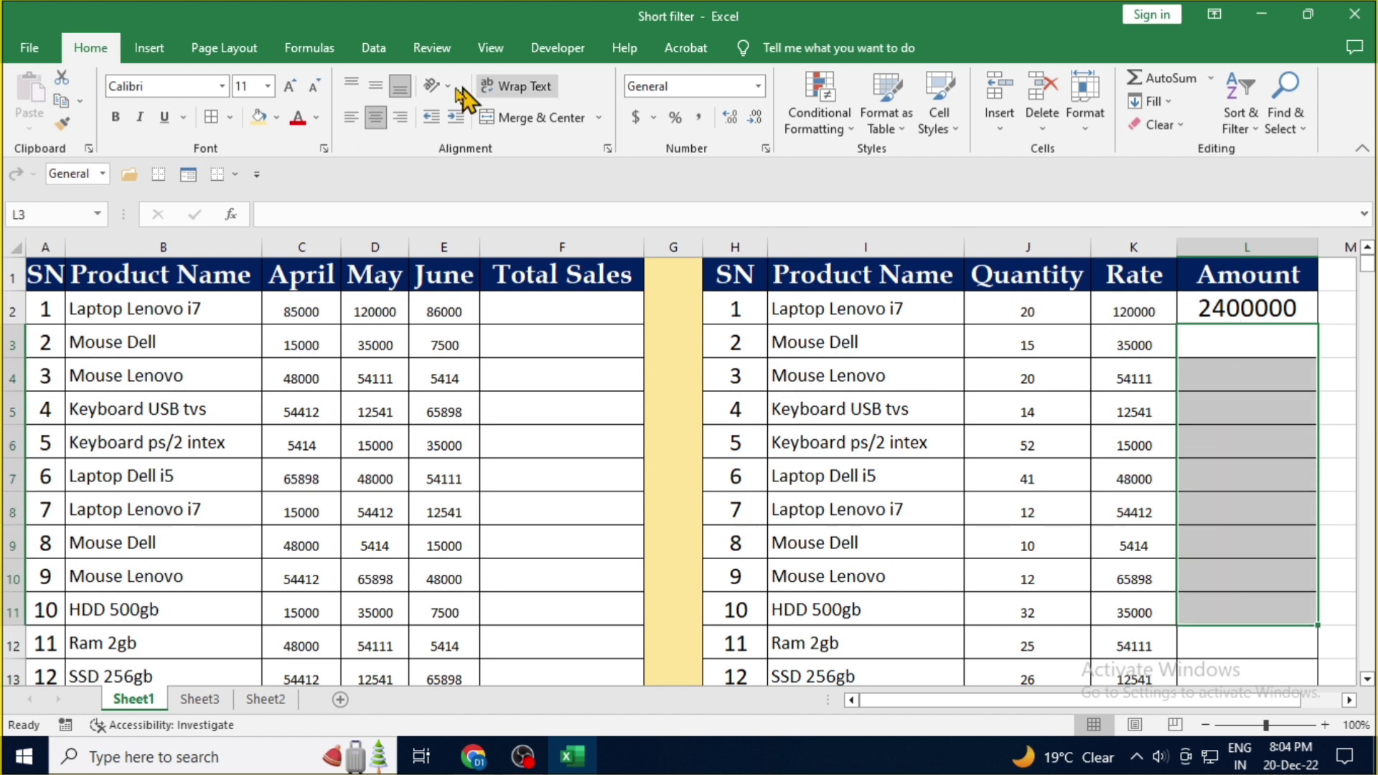
left_click(291, 86)
left_click(291, 86)
left_click(291, 86)
left_click(291, 86)
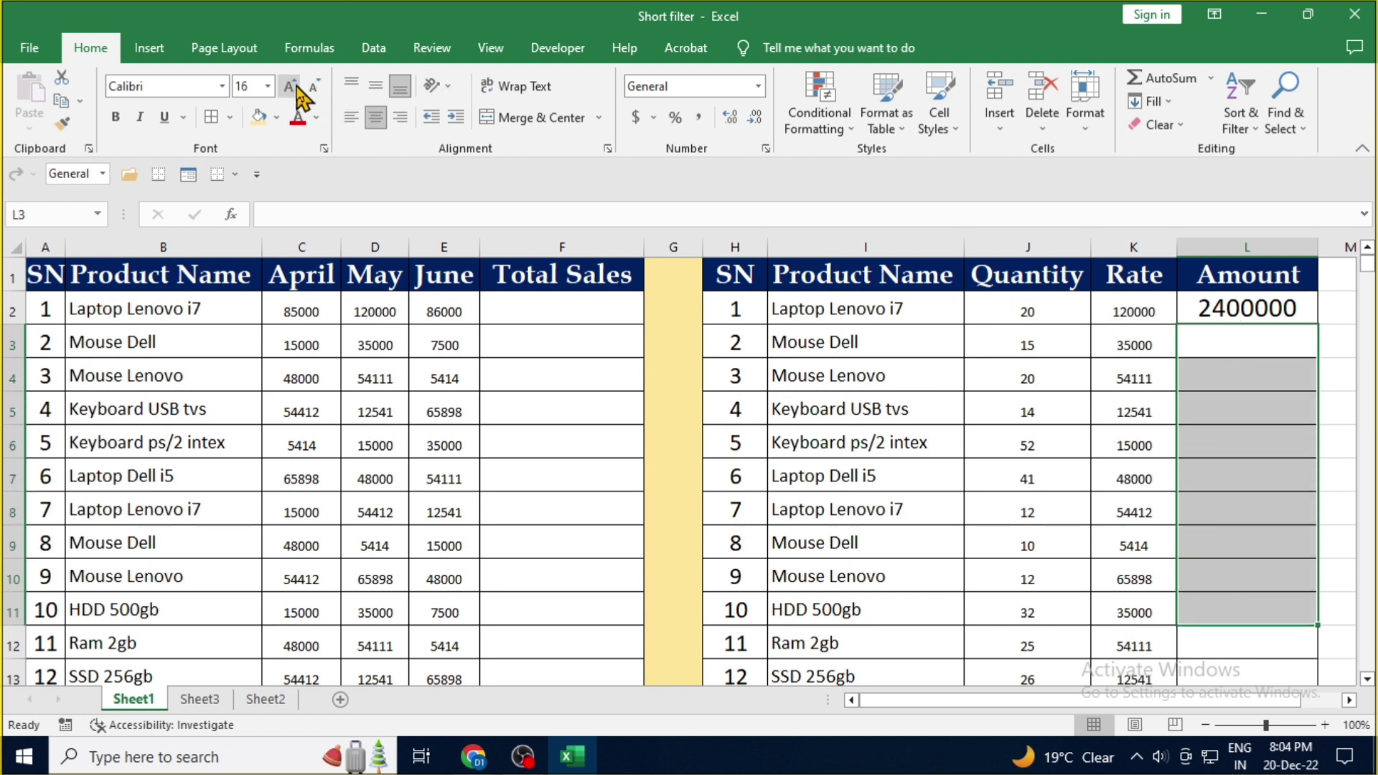
left_click(1212, 351)
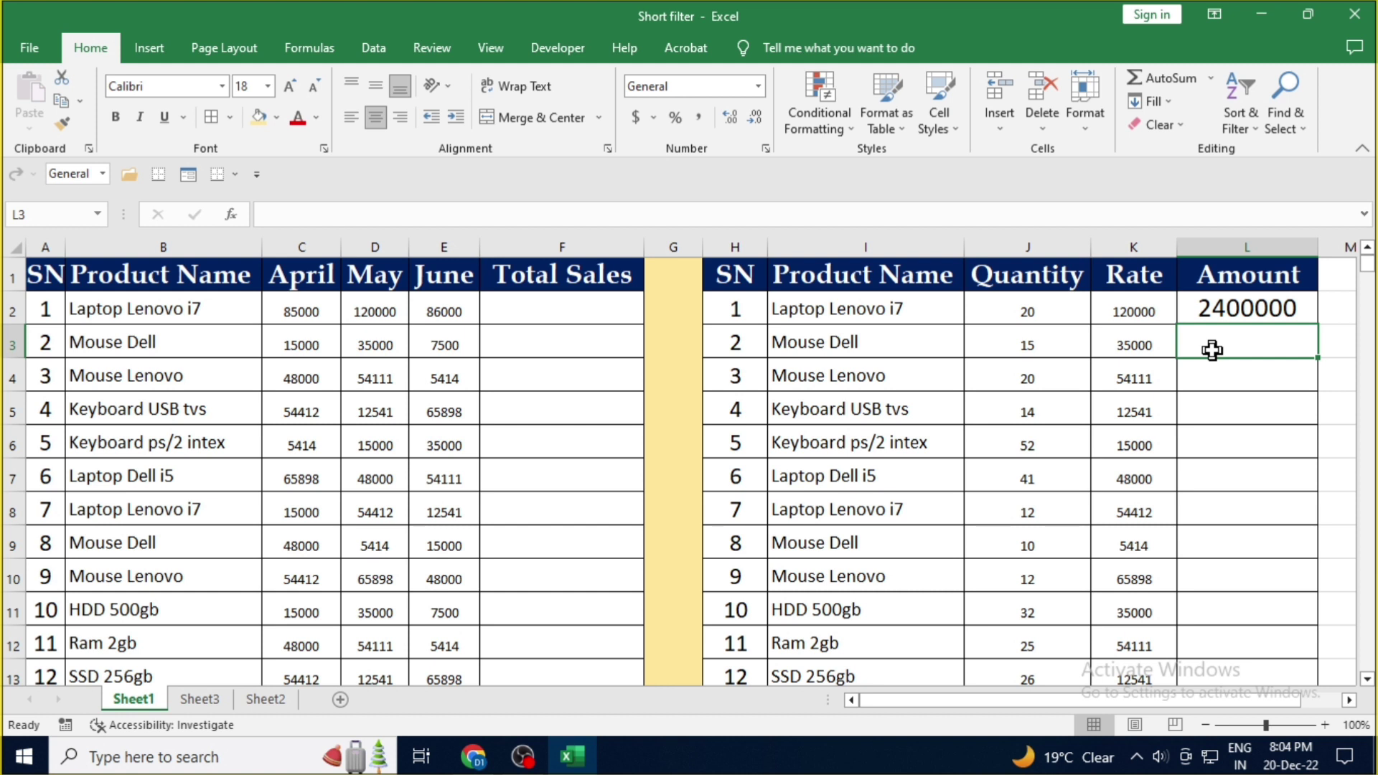
- Enter =J3*K3 in L3, check its 525000 result, then delete it
type("=")
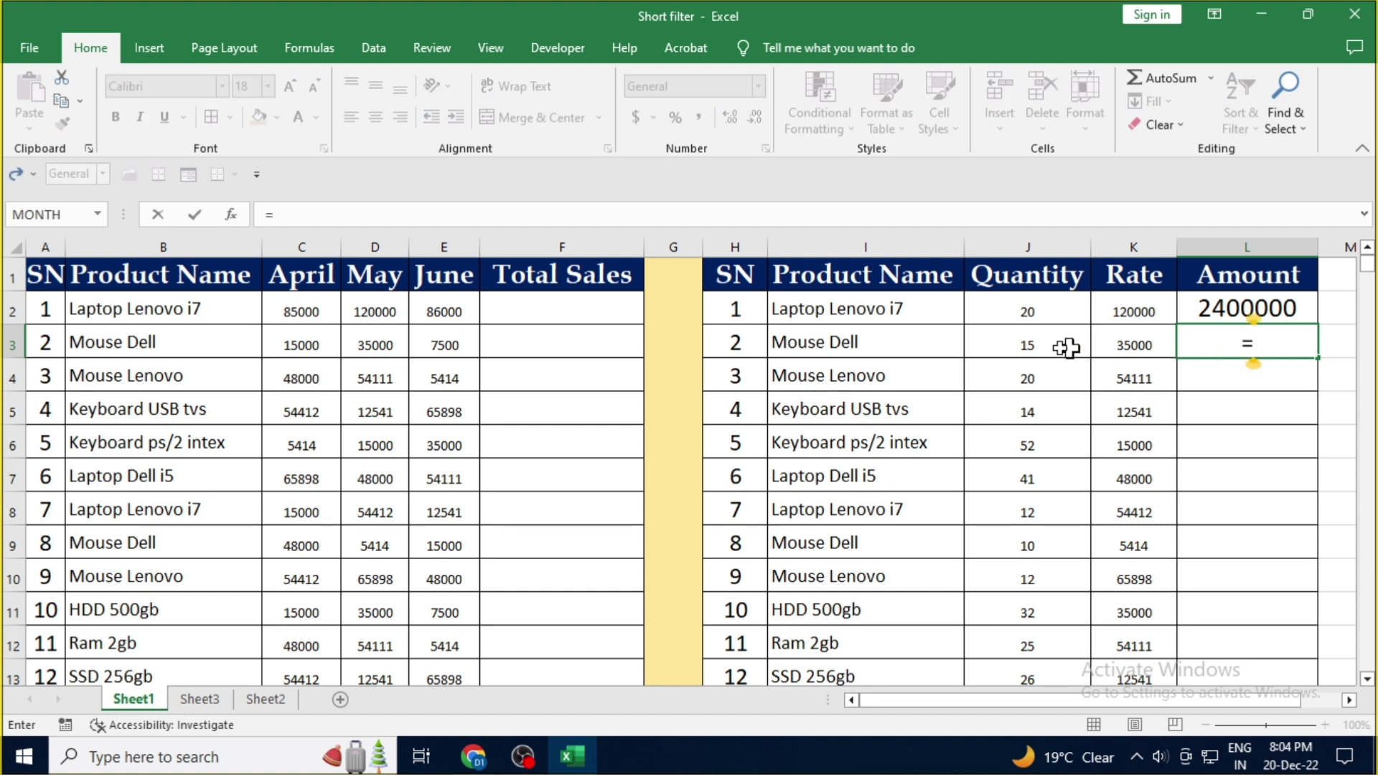
left_click(1014, 350)
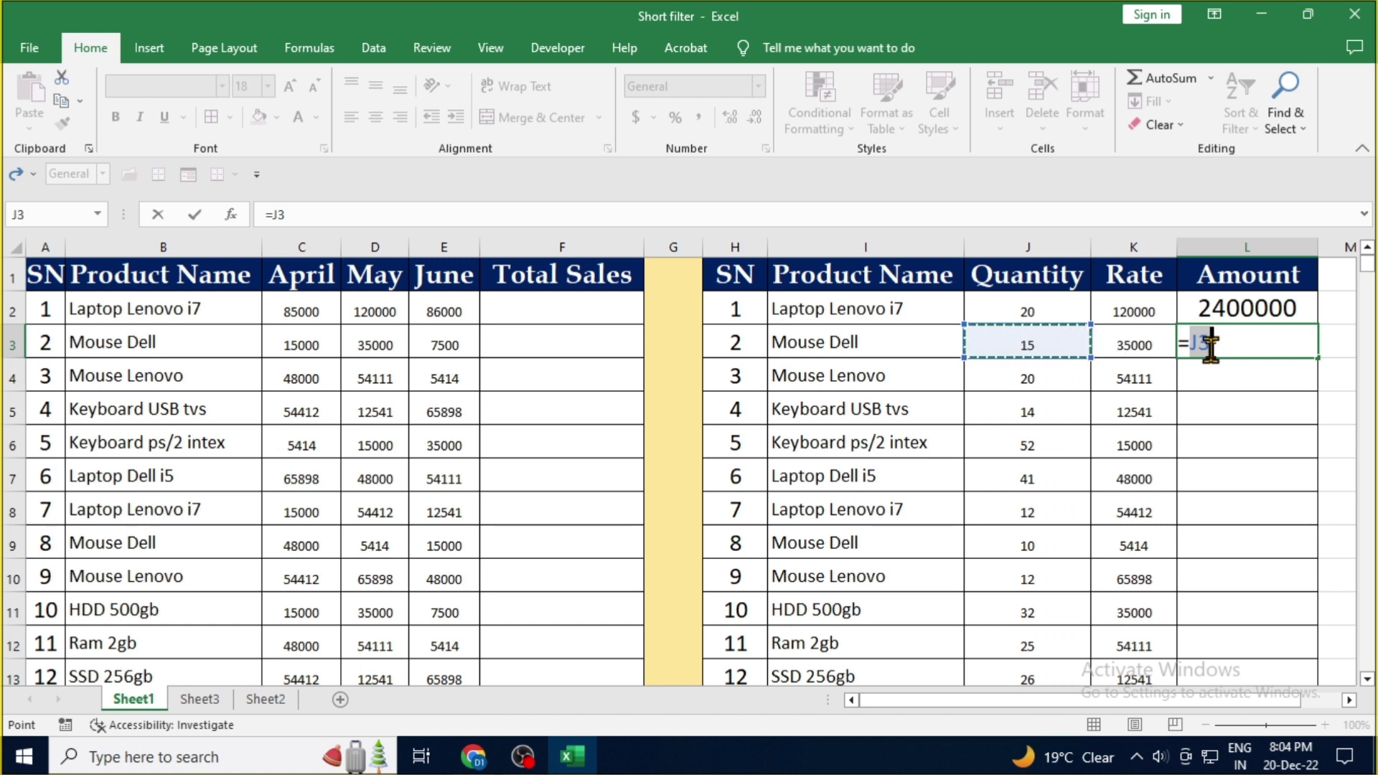
type("*")
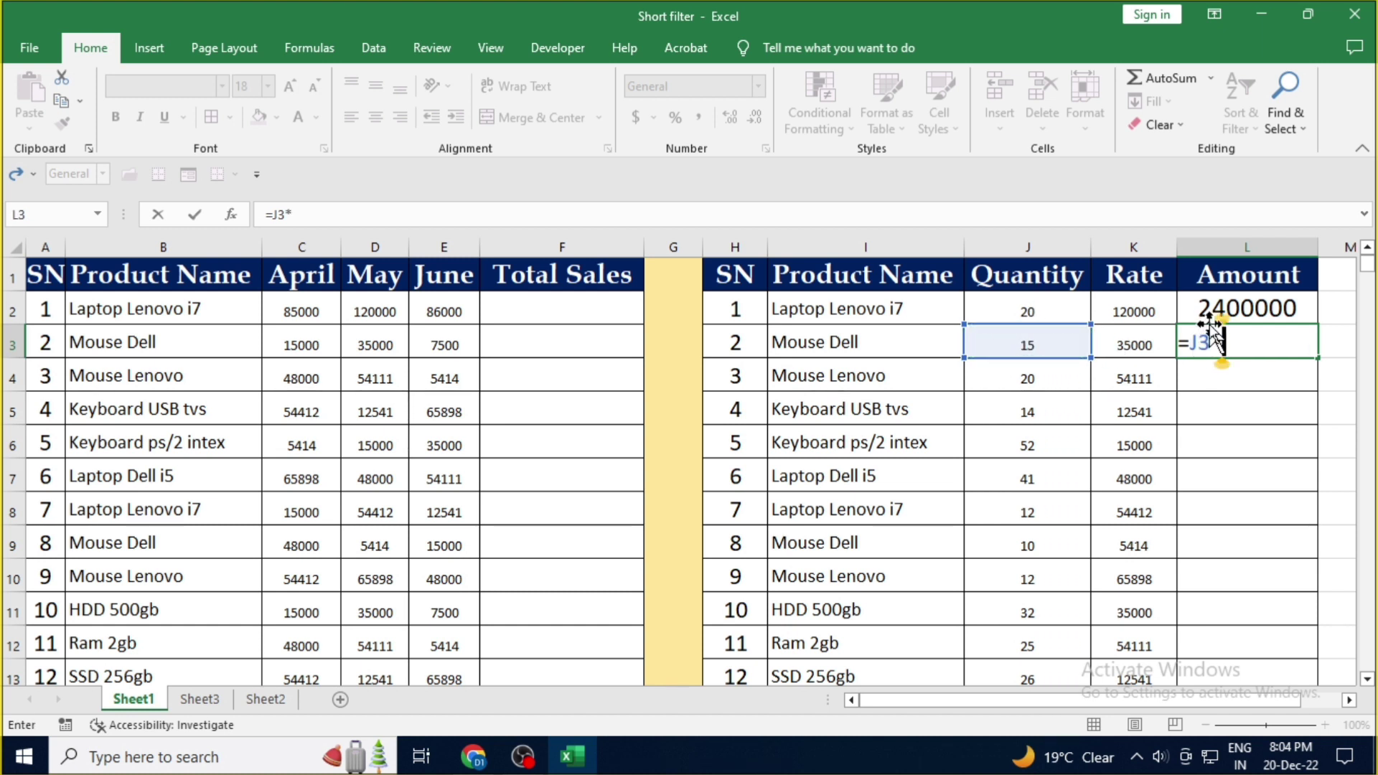
left_click(1133, 347)
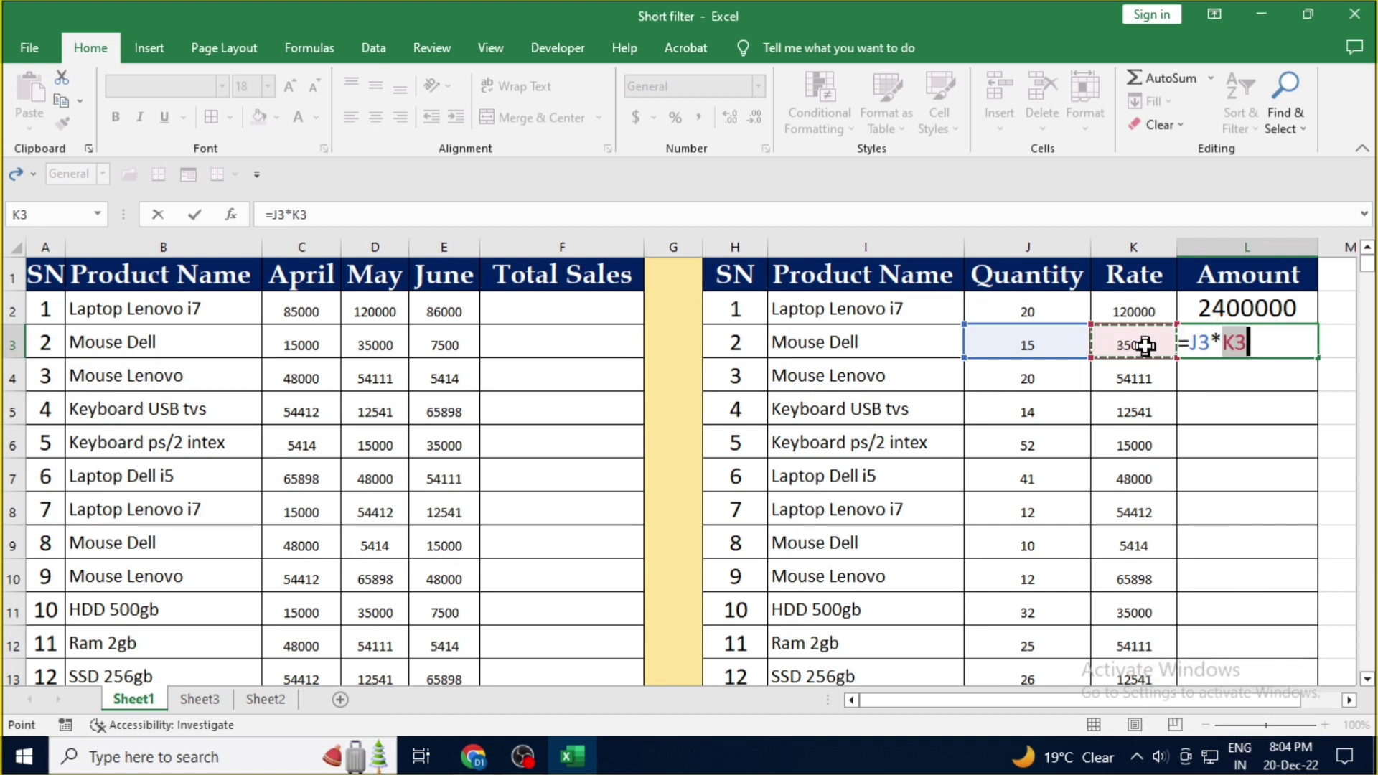
key("Return")
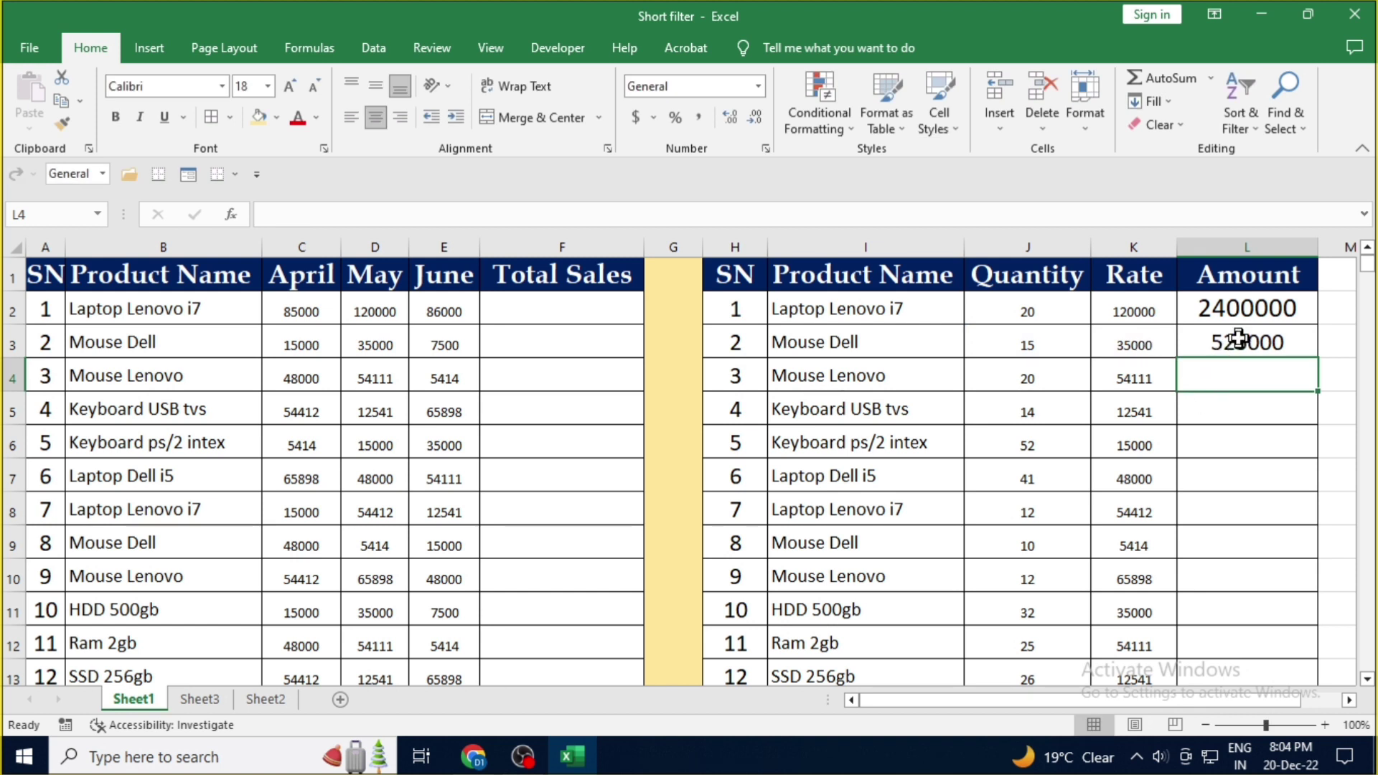
left_click(1238, 338)
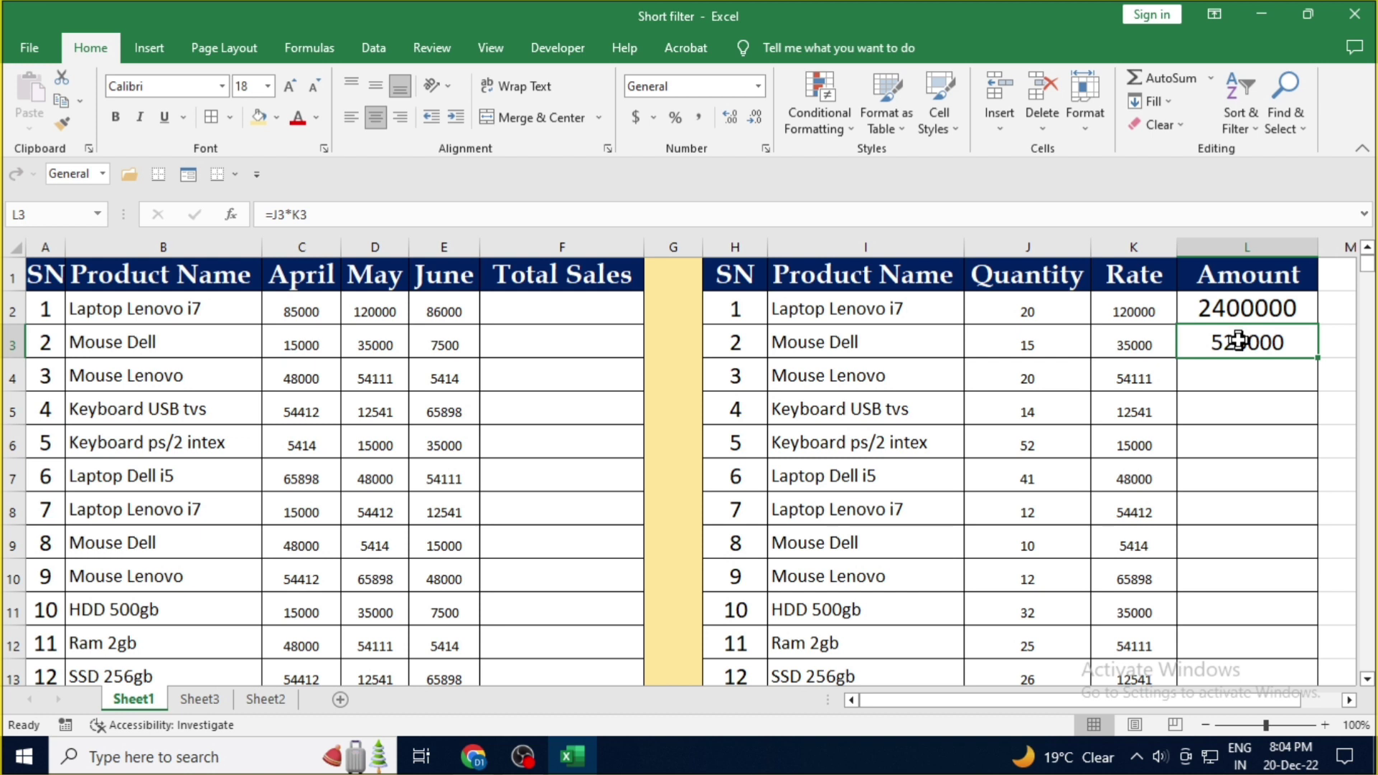
key("Delete")
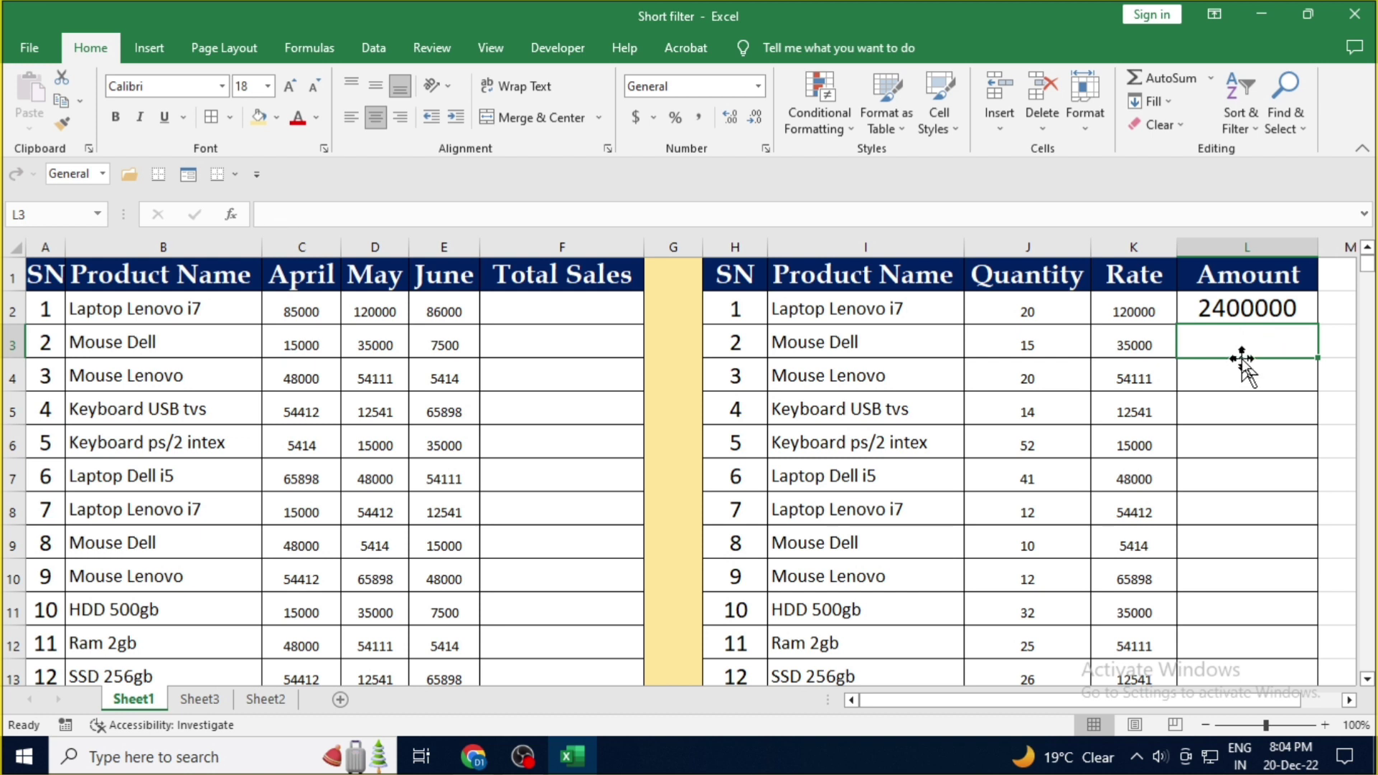
- Enter a trial =10*5 in L3, clear its 50 result, and reselect L2
type("=")
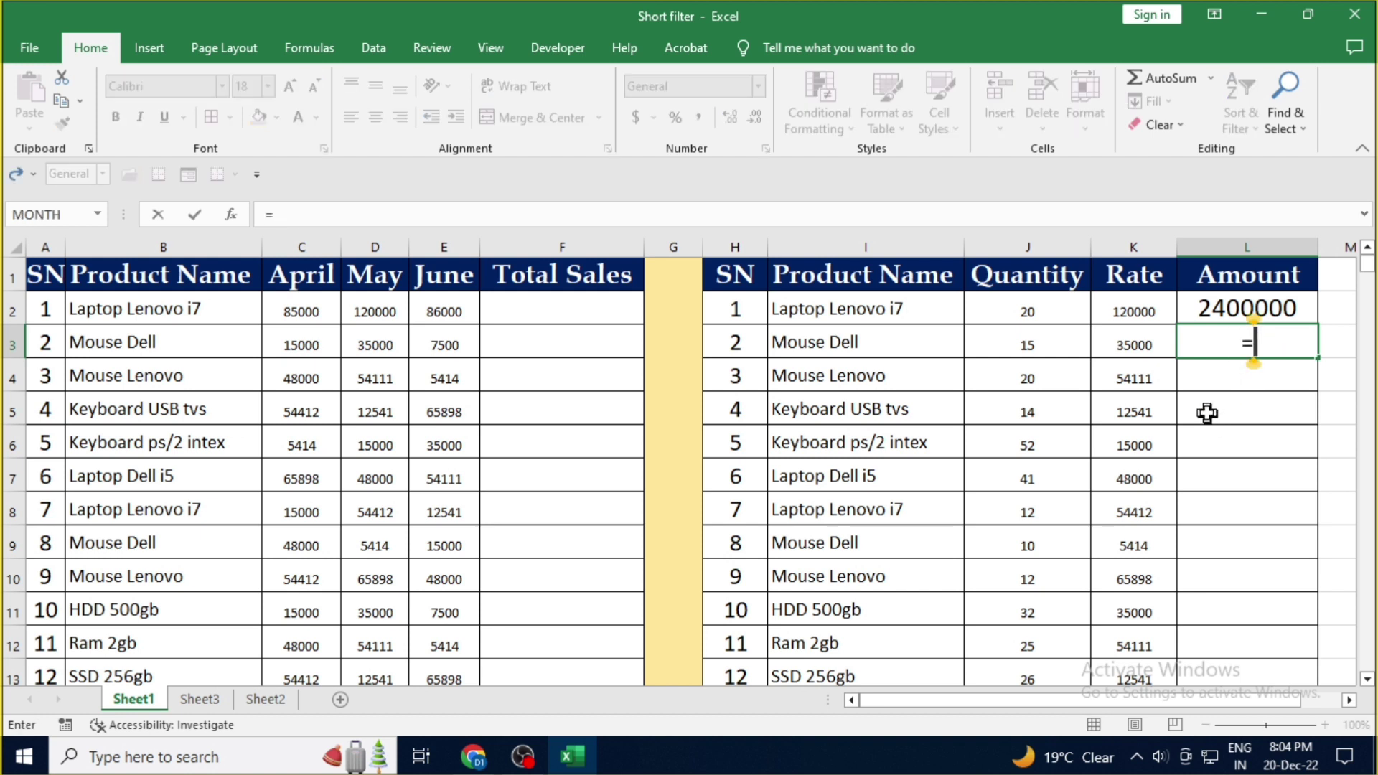
type("10")
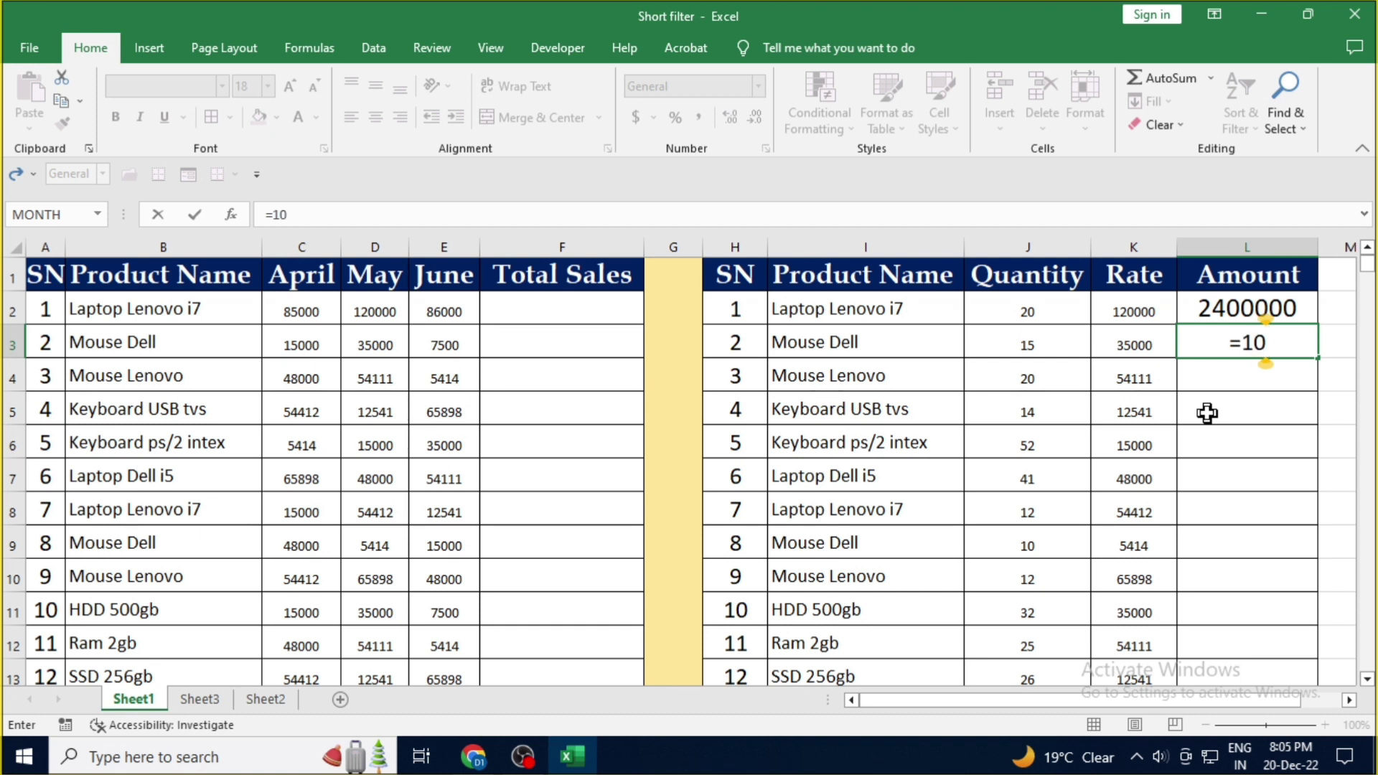
type("*5")
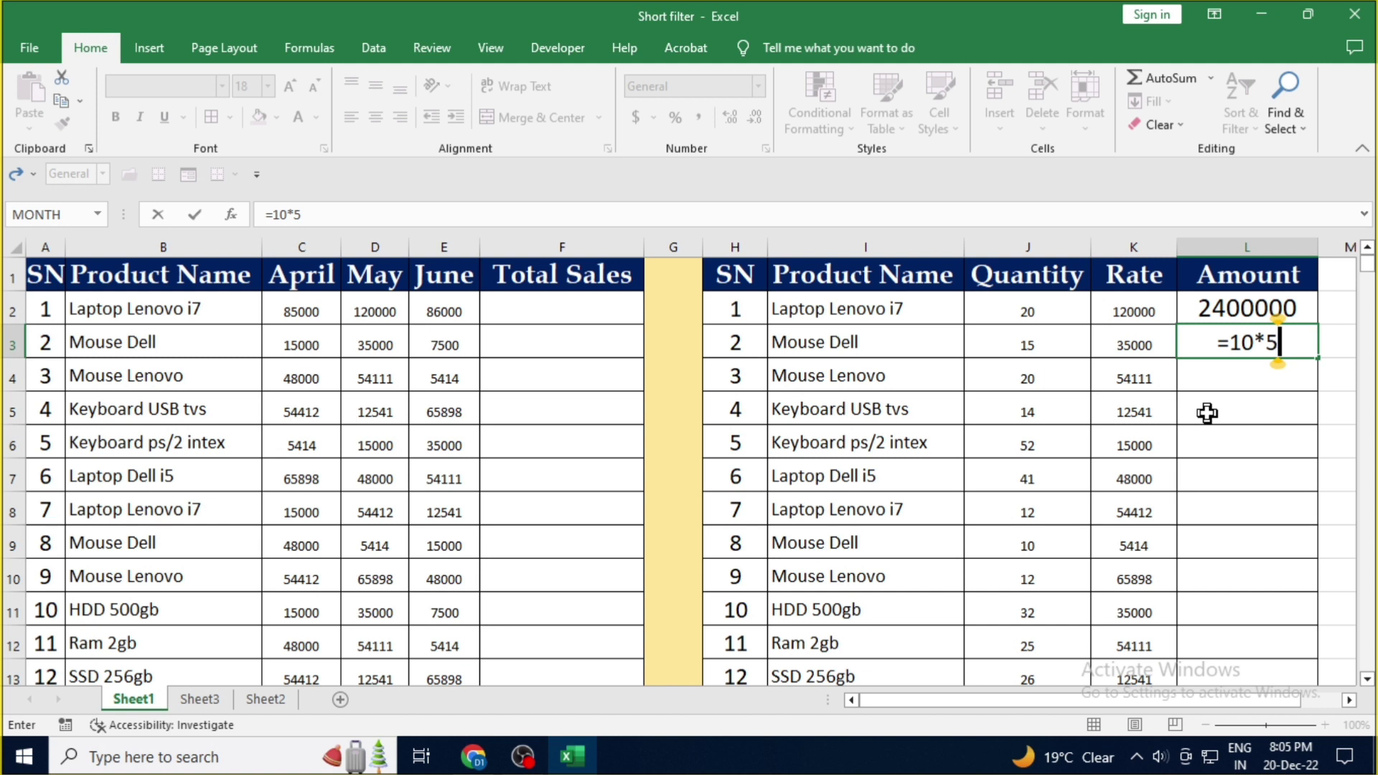
key("Return")
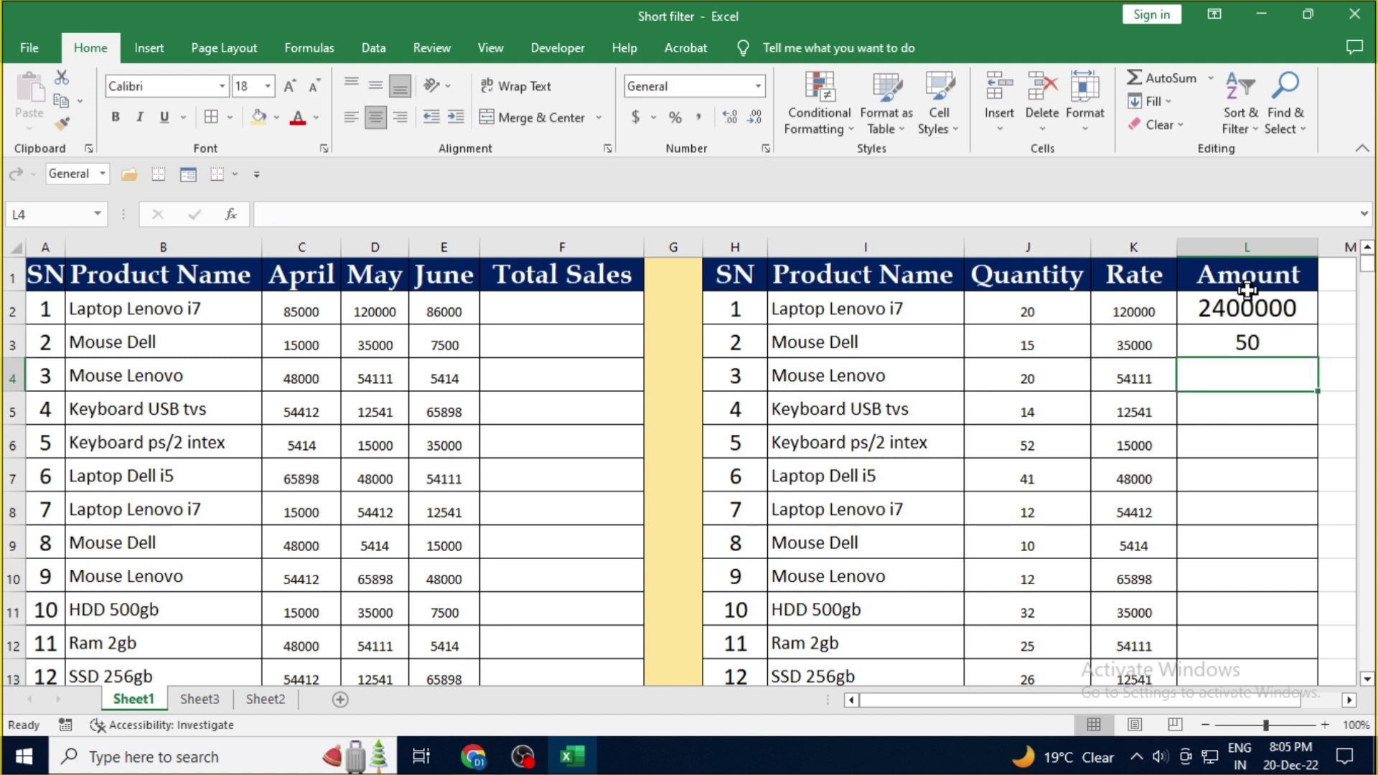
left_click(1225, 342)
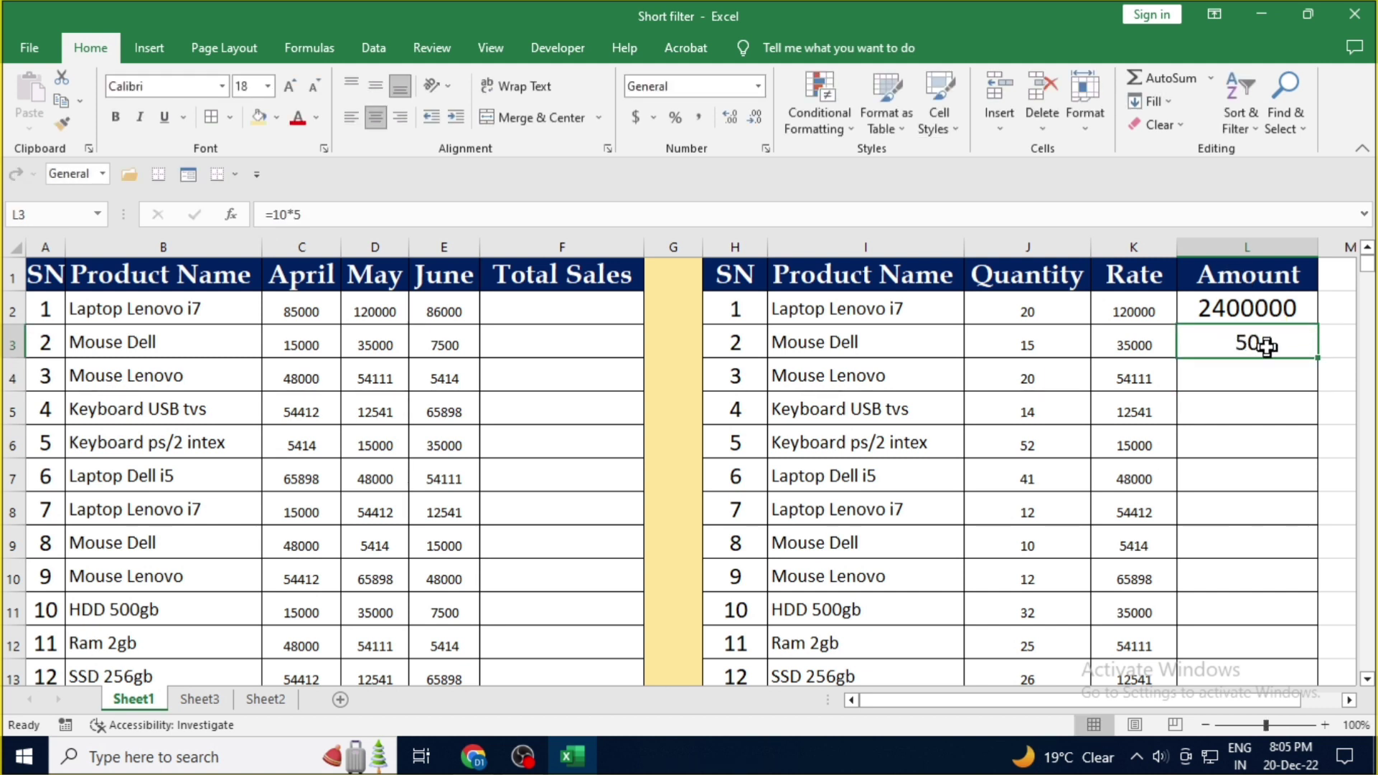
key("Delete")
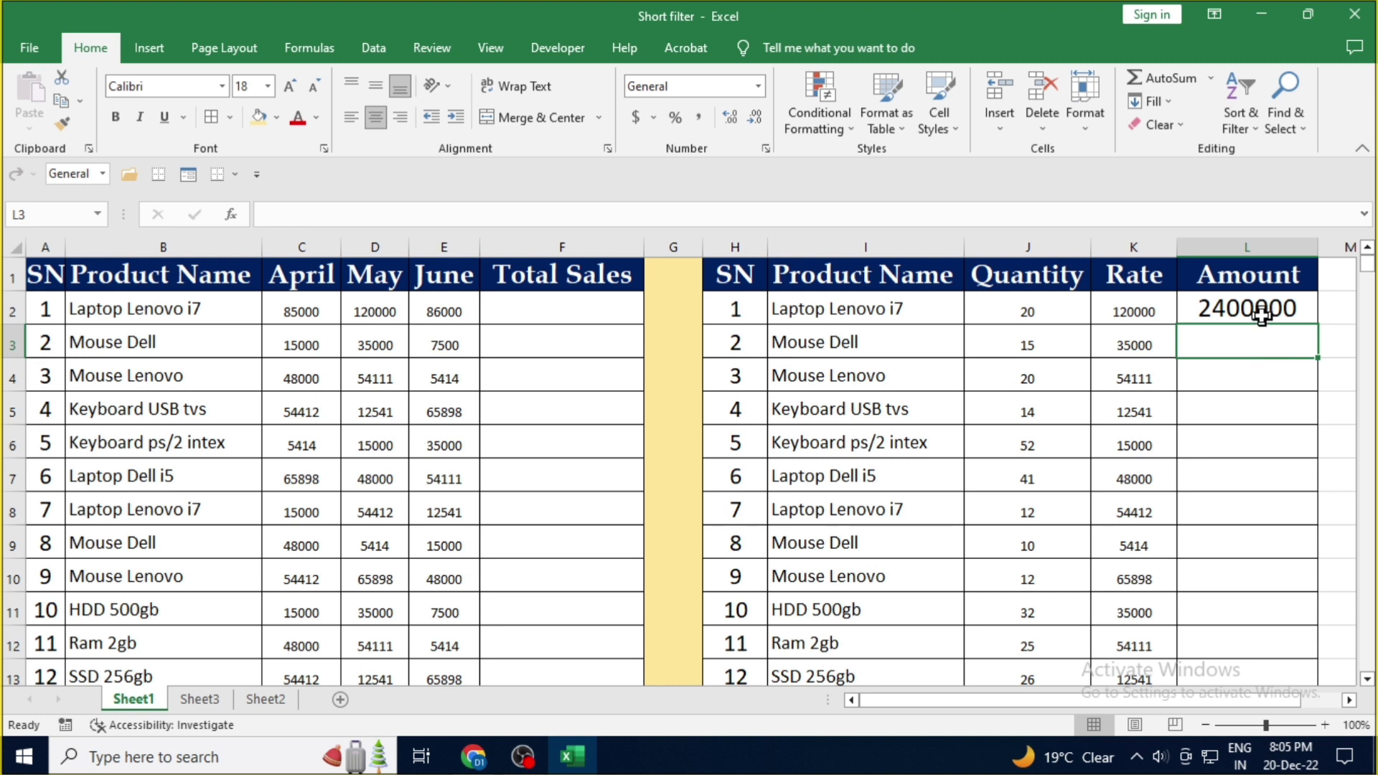
left_click(1259, 309)
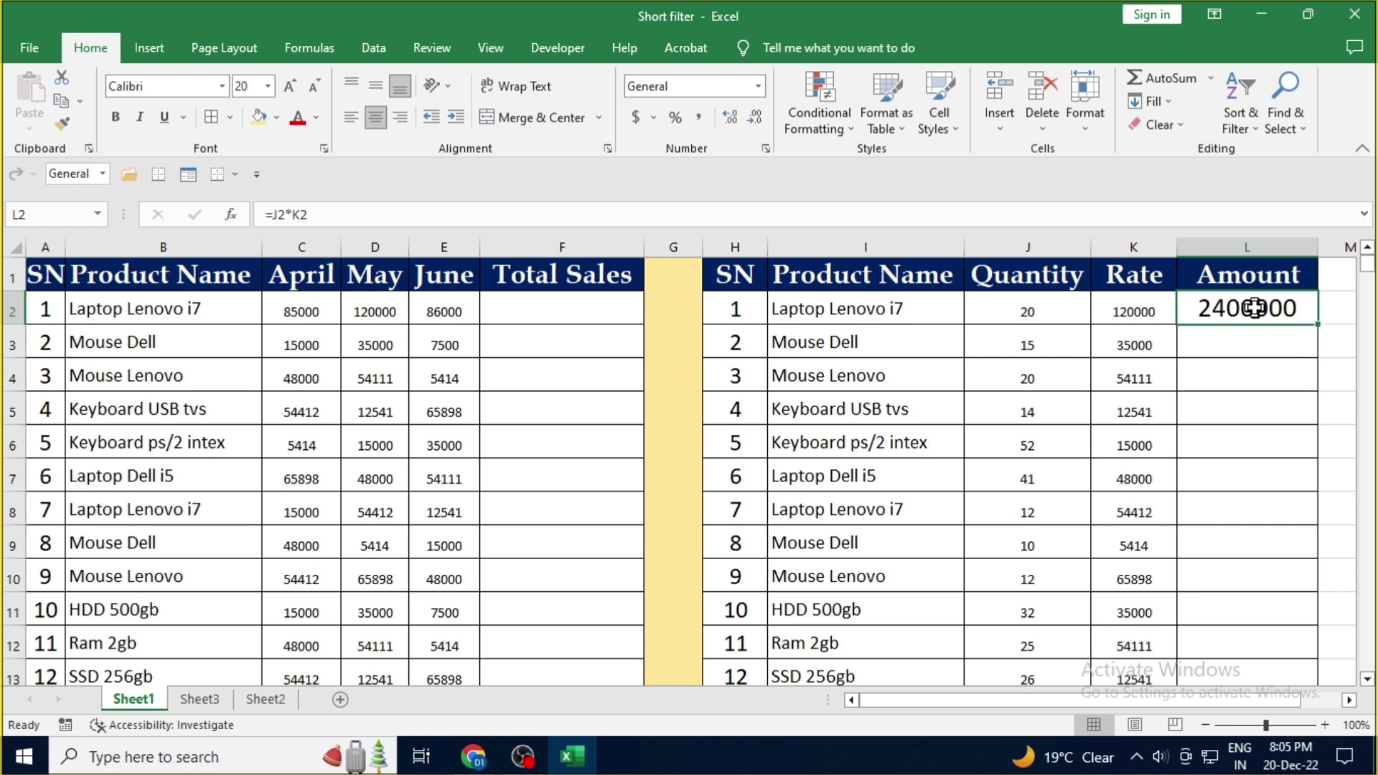
- Keep =J2*K2 in L2 and fill it down to L14, giving 525000, 1082220, 175574
double_click(1255, 309)
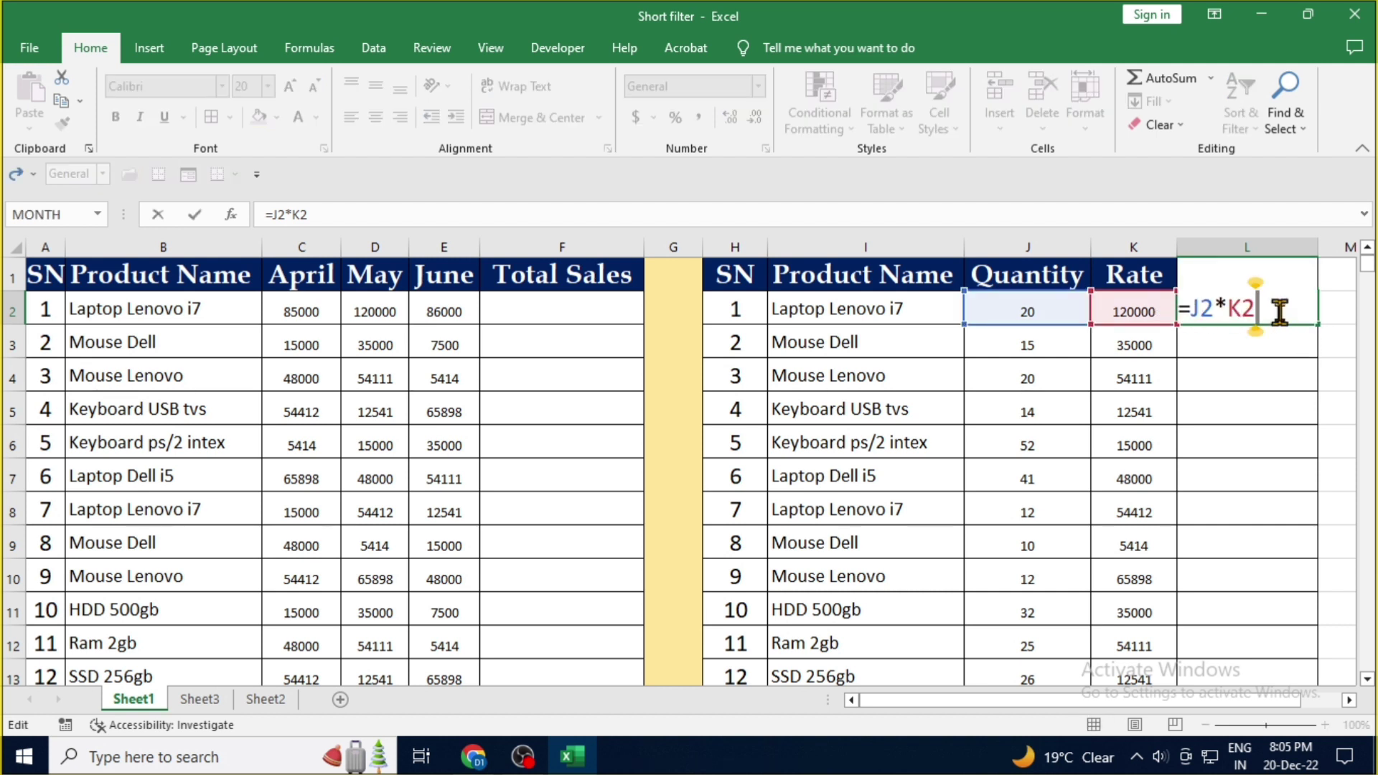
key("Return")
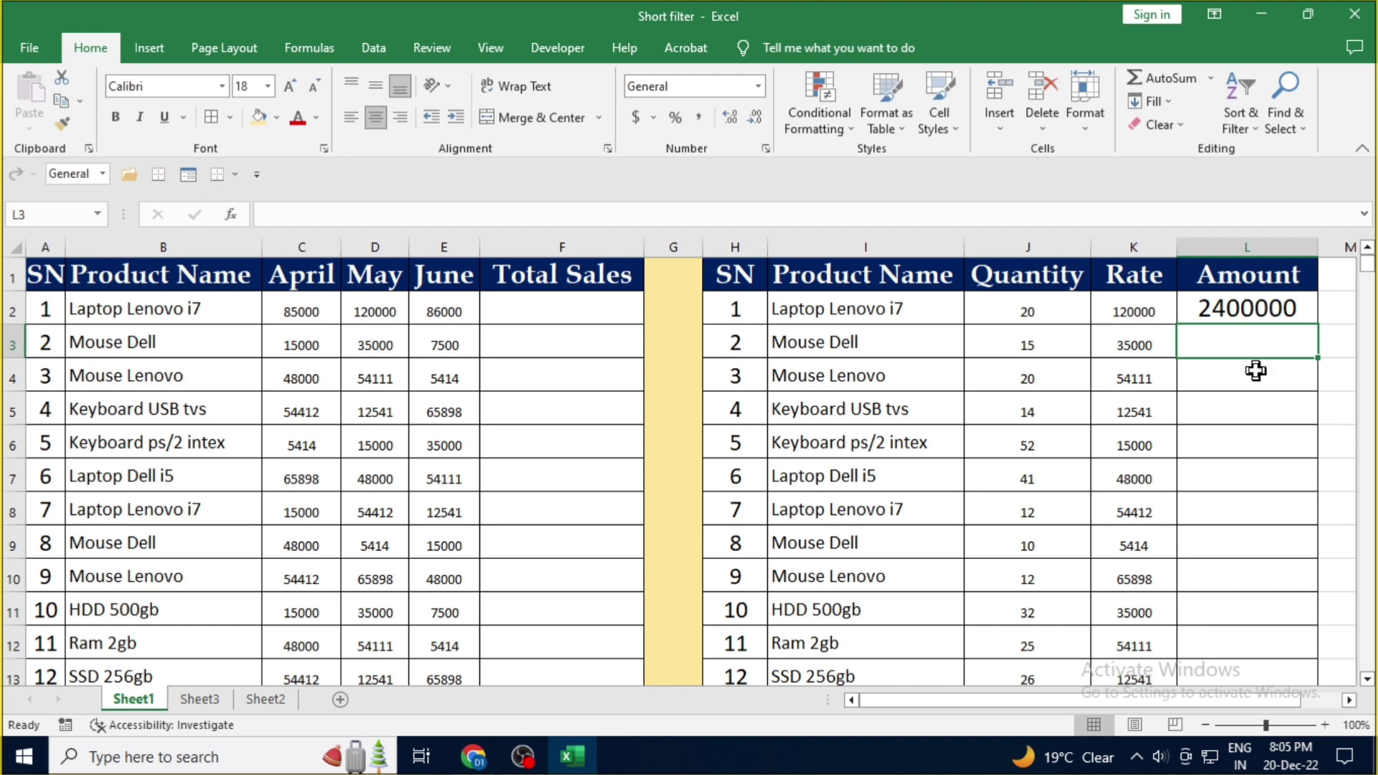
left_click(1277, 307)
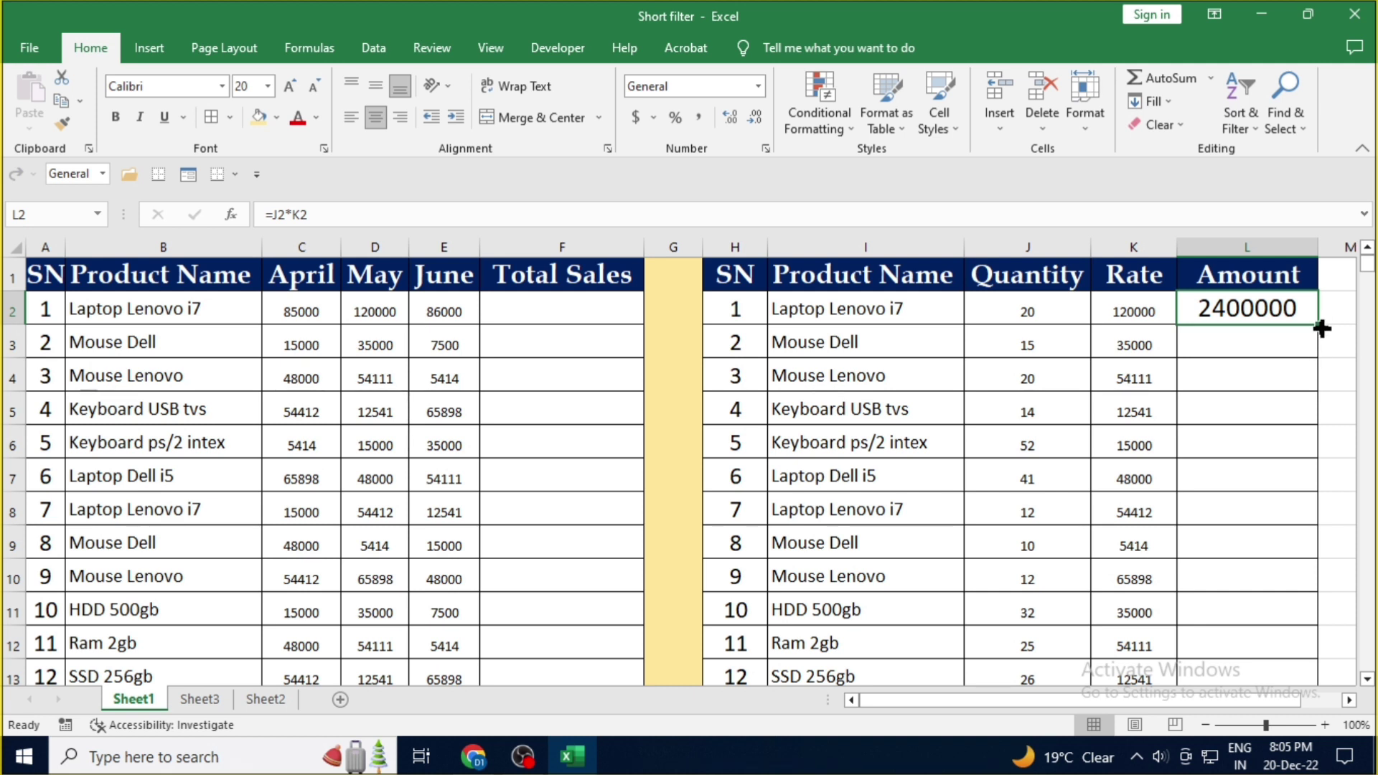
mouse_move(1321, 328)
left_mouse_down()
mouse_move(1281, 696)
mouse_move(1264, 623)
left_mouse_up()
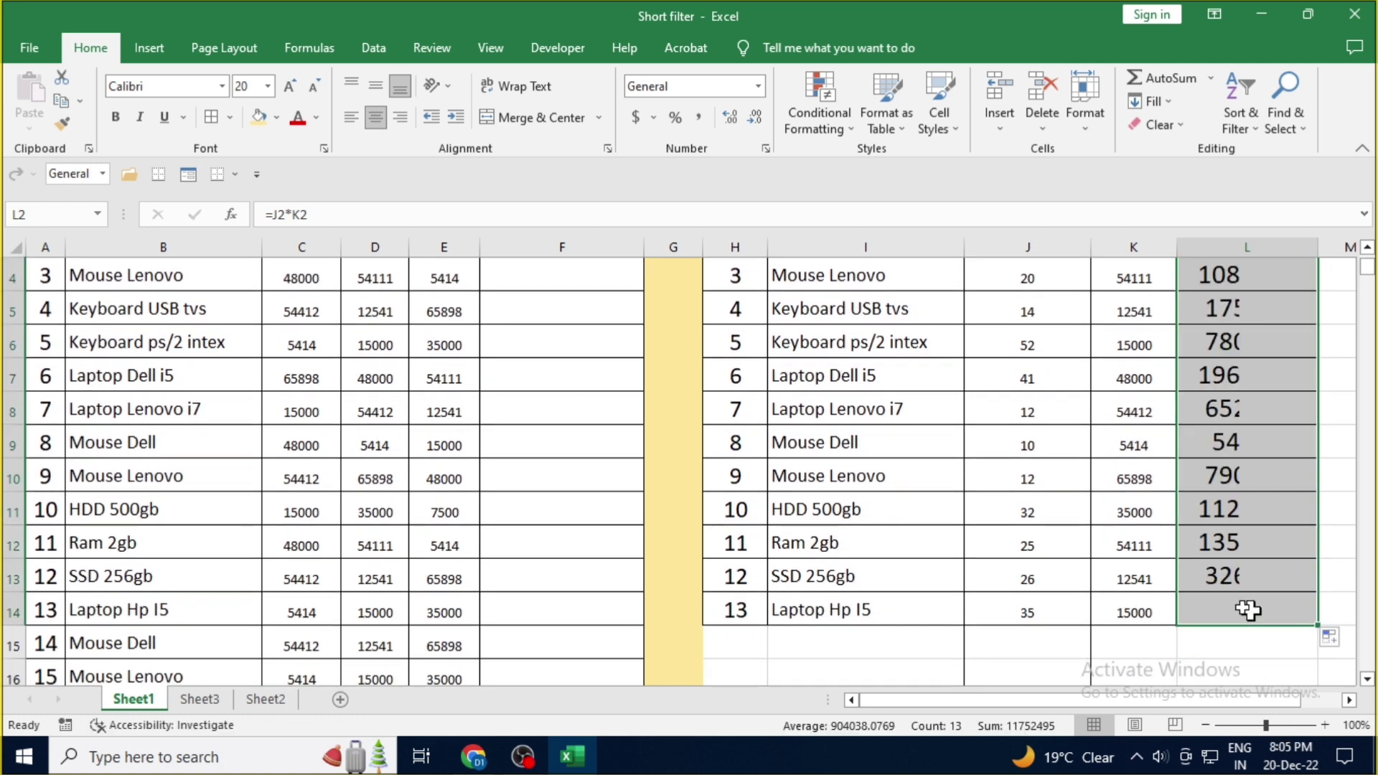
scroll(1256, 479, "up", 1)
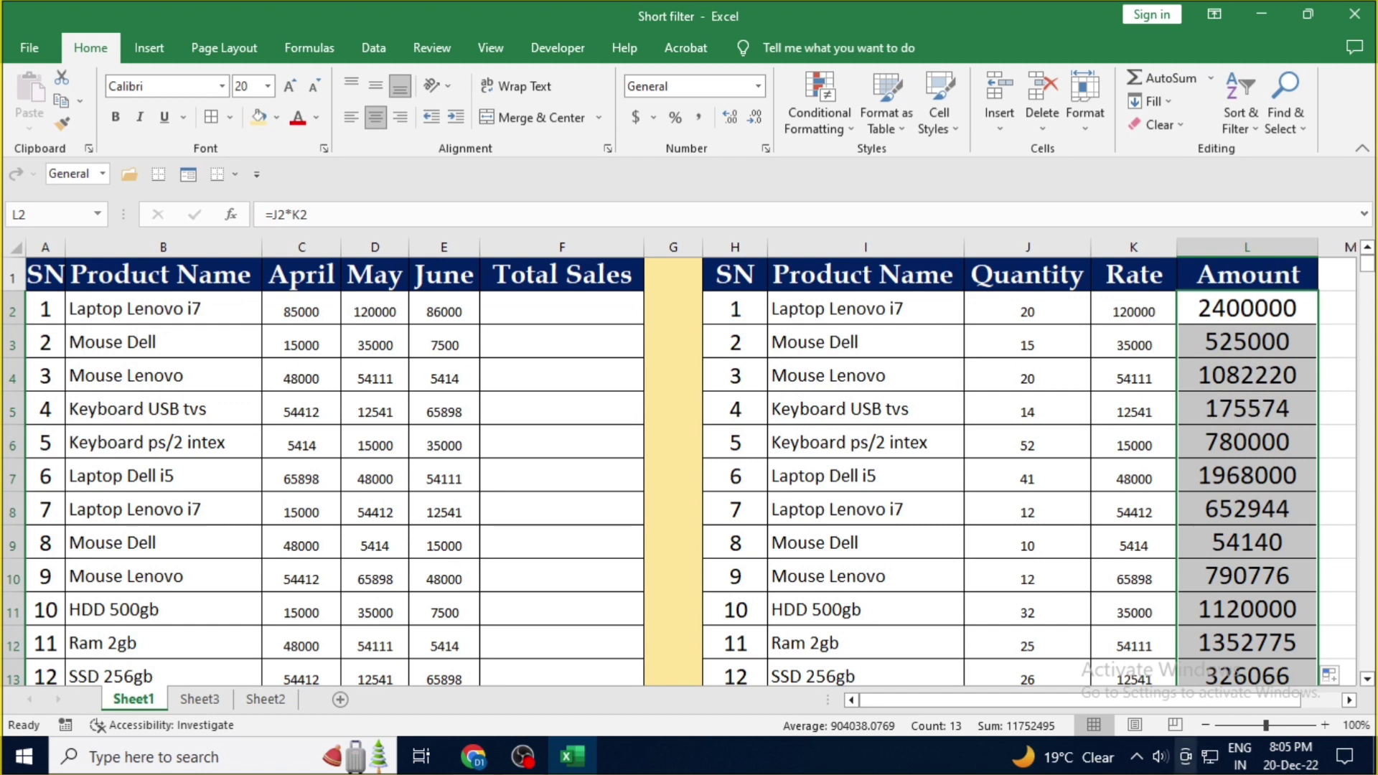
left_click(1288, 317)
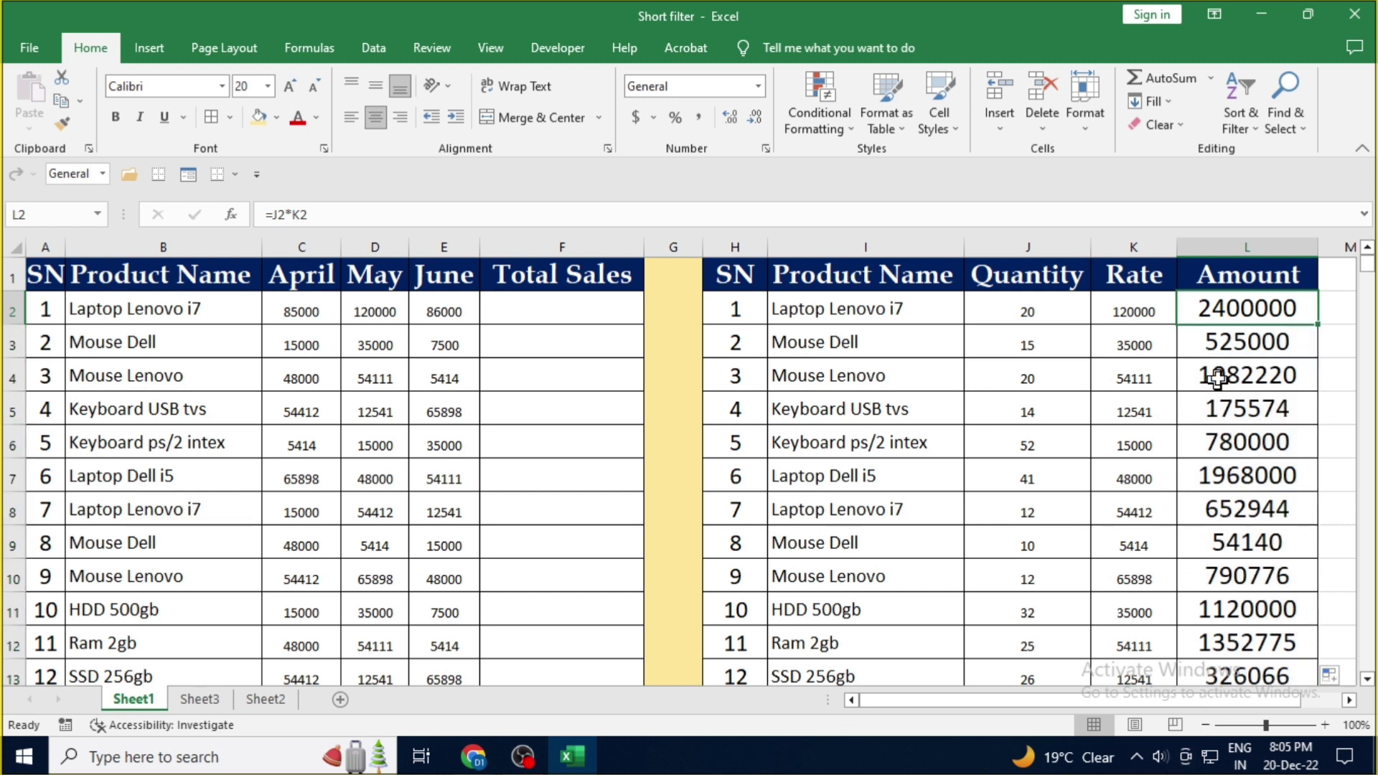
- Change L2's formula from =J2*K2 to =J2/K2, showing 0.0001667
double_click(1241, 310)
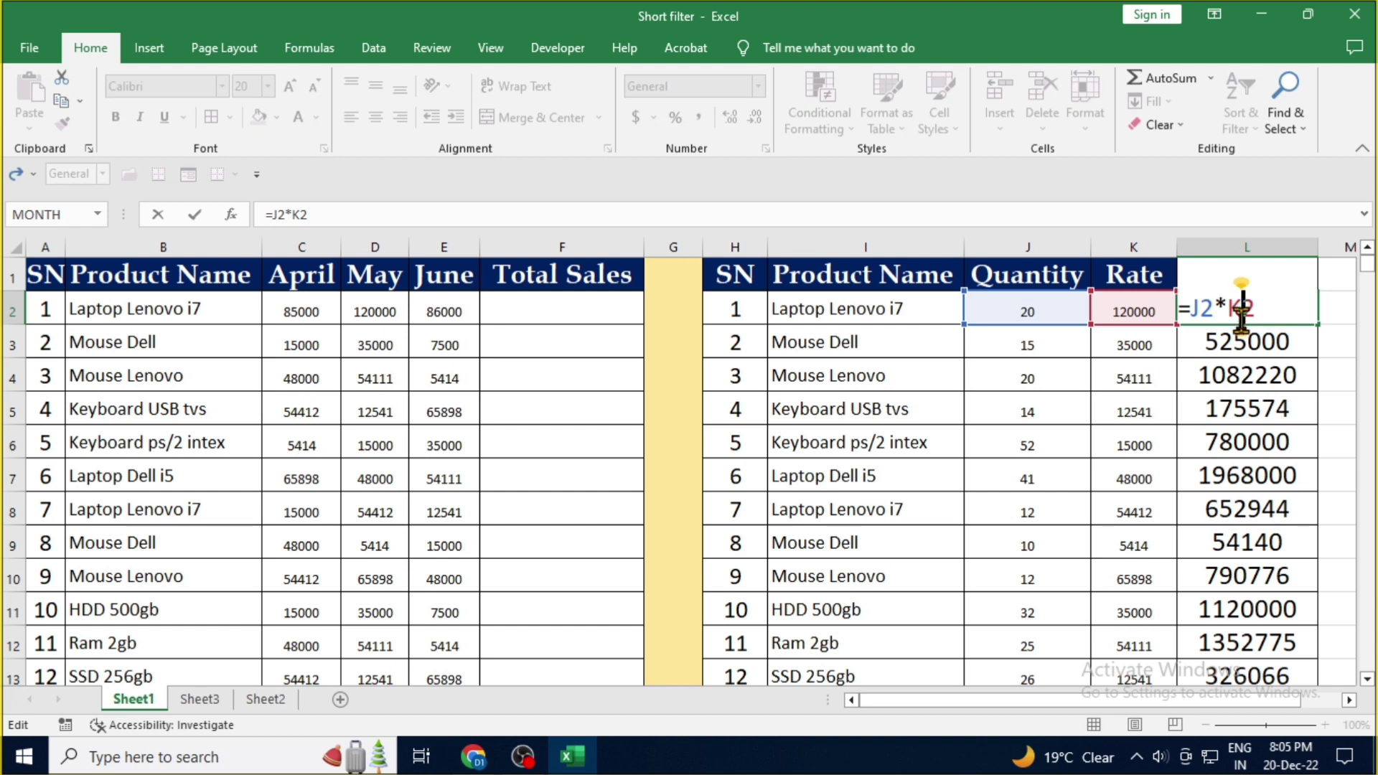
left_click(1230, 309)
key("BackSpace")
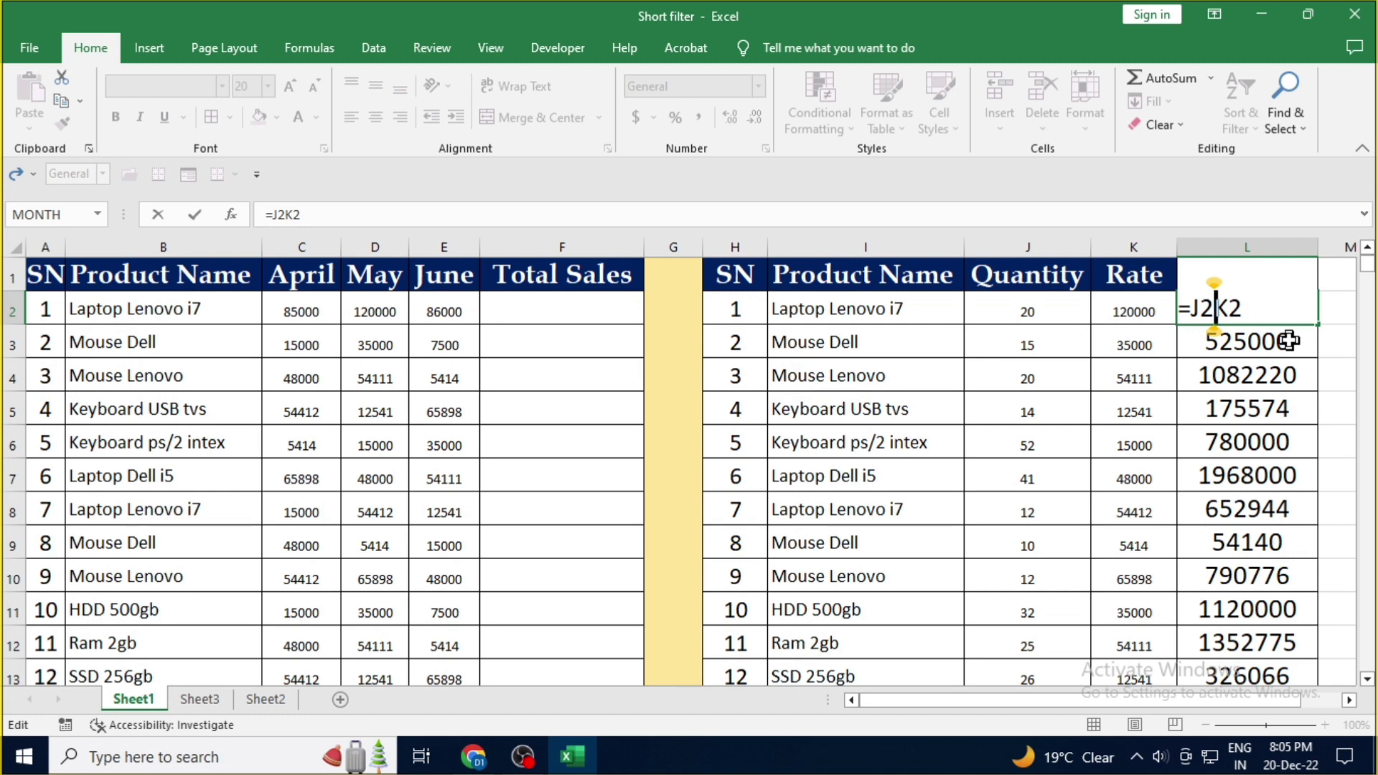
type("/")
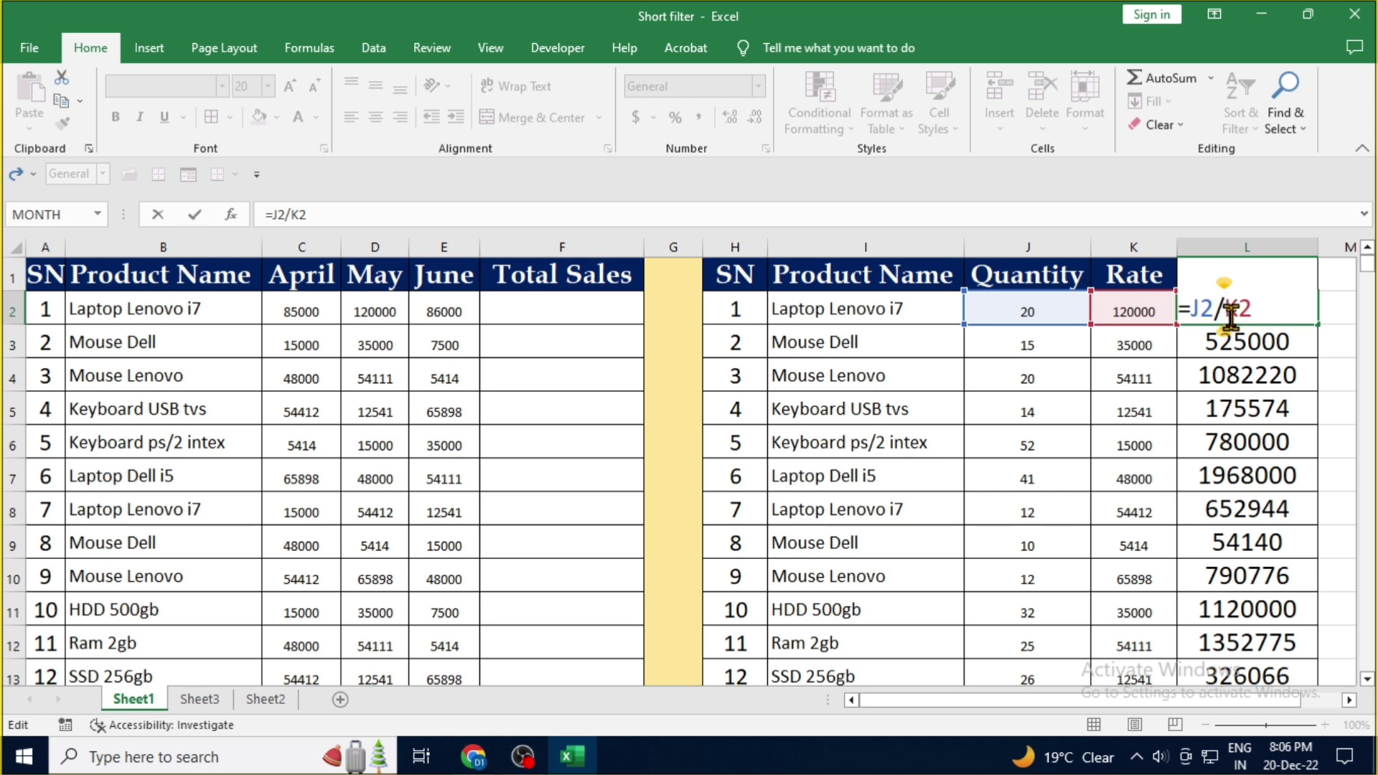
key("BackSpace")
type("*")
key("BackSpace")
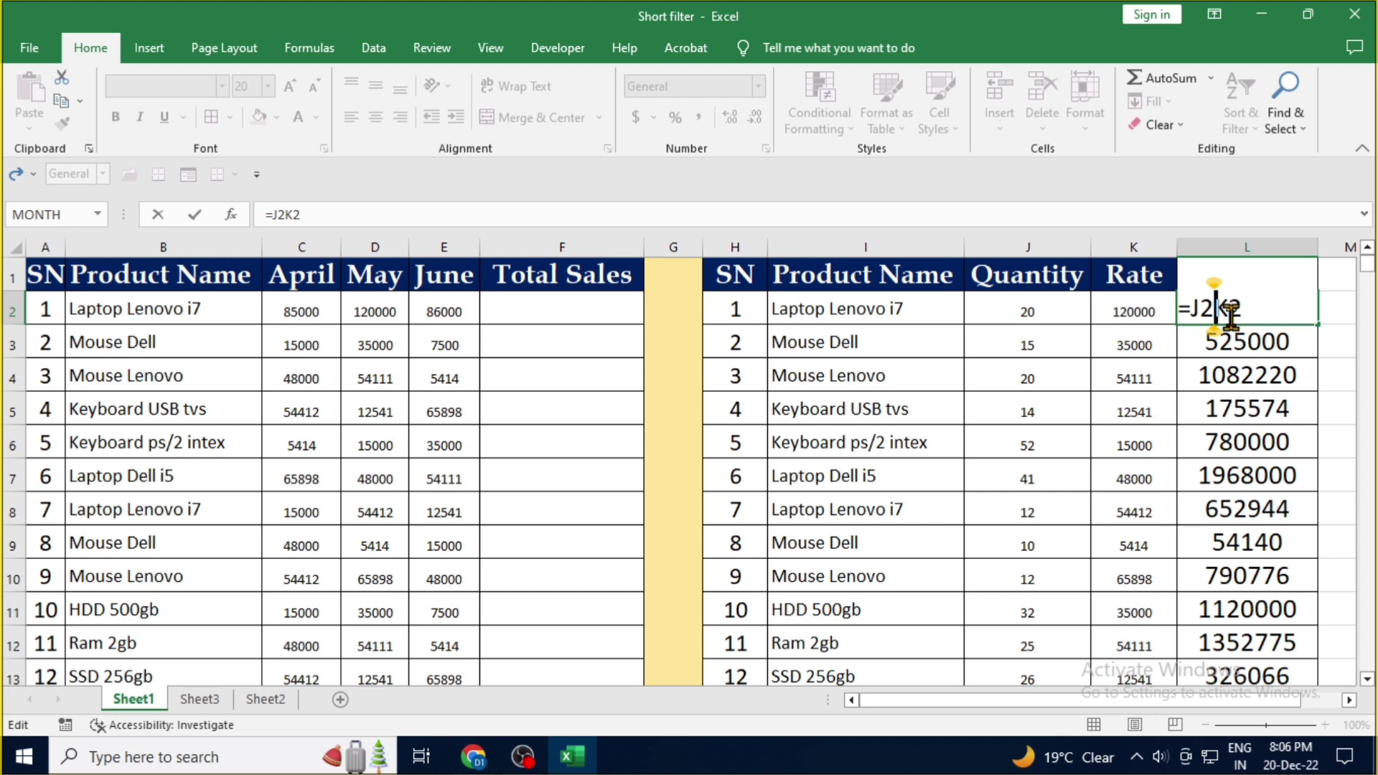
type("/")
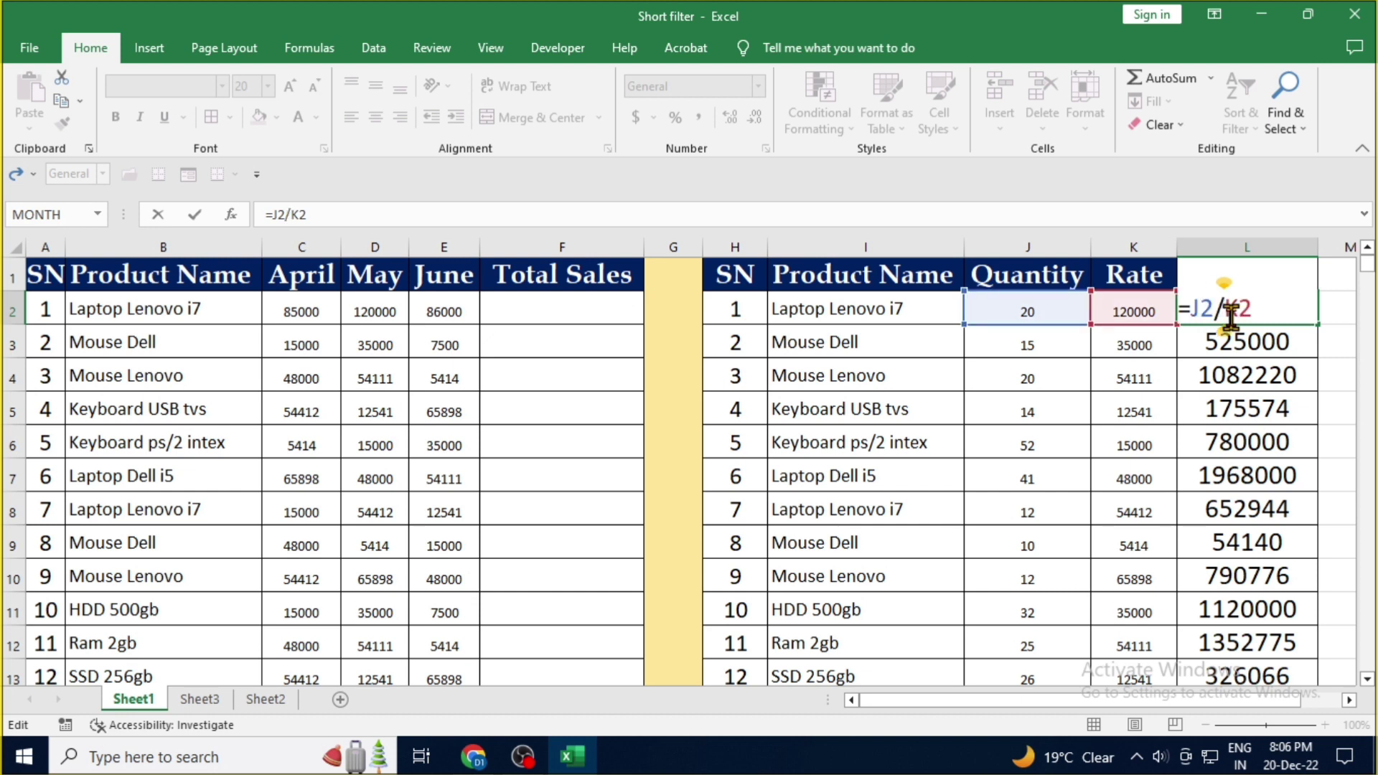
key("Return")
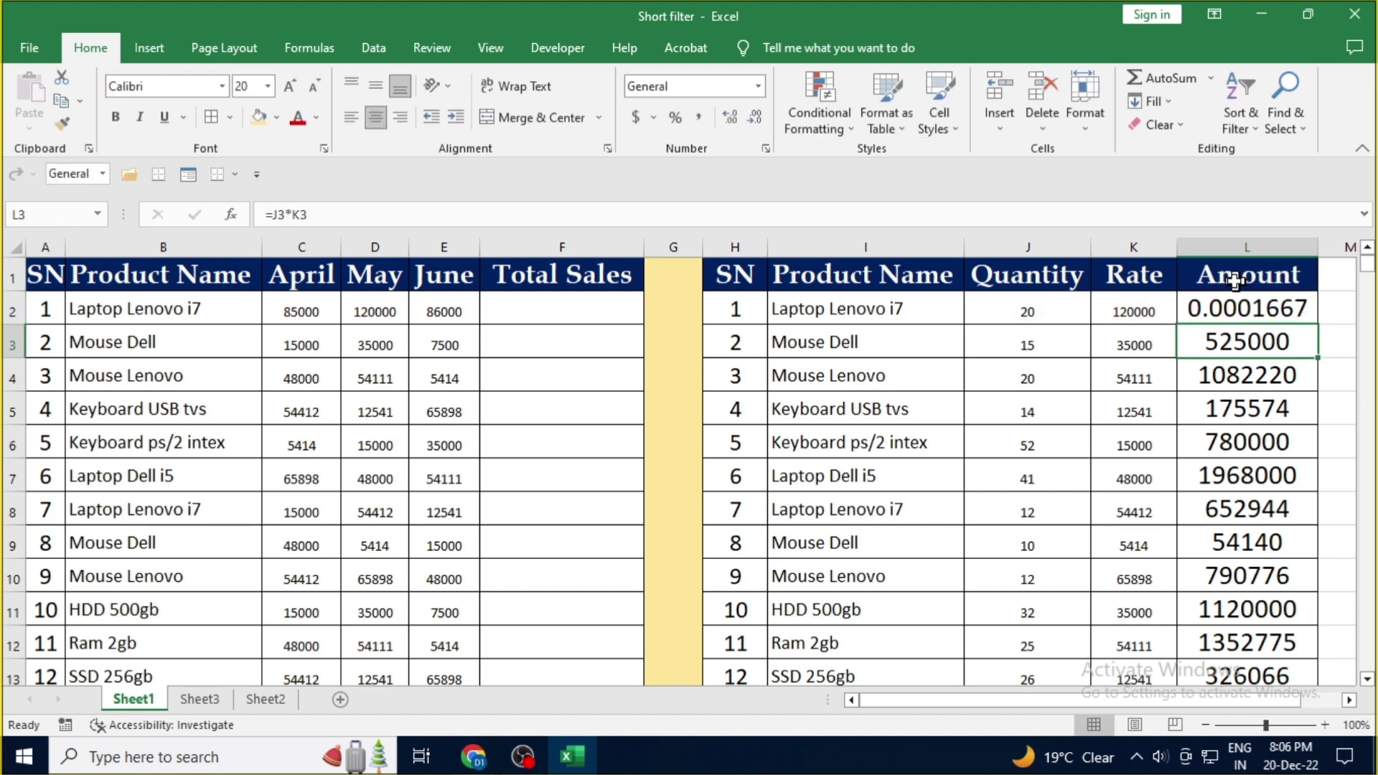
- Fill L2's division formula down to L14, then delete all the Amount results
left_click(1263, 307)
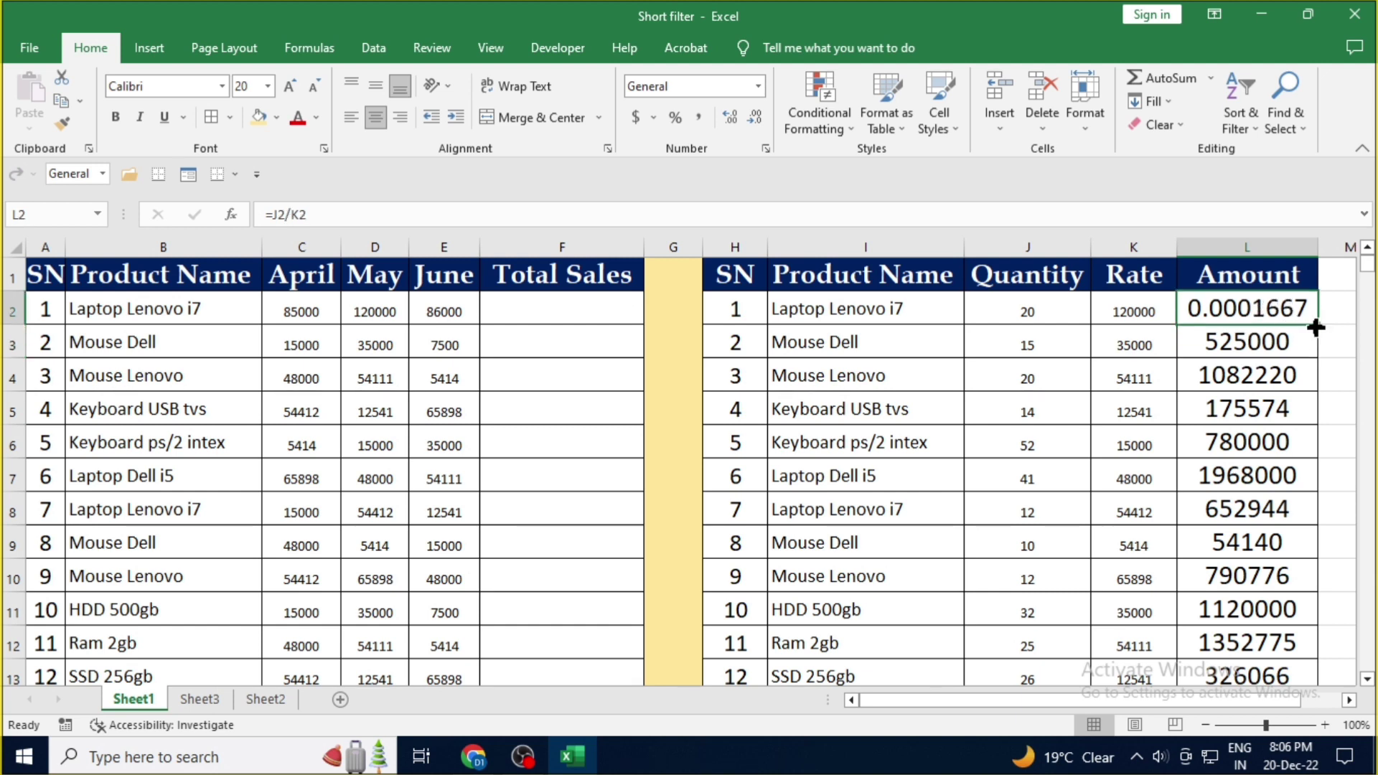
mouse_move(1304, 325)
left_mouse_down()
mouse_move(1290, 770)
mouse_move(1285, 615)
left_mouse_up()
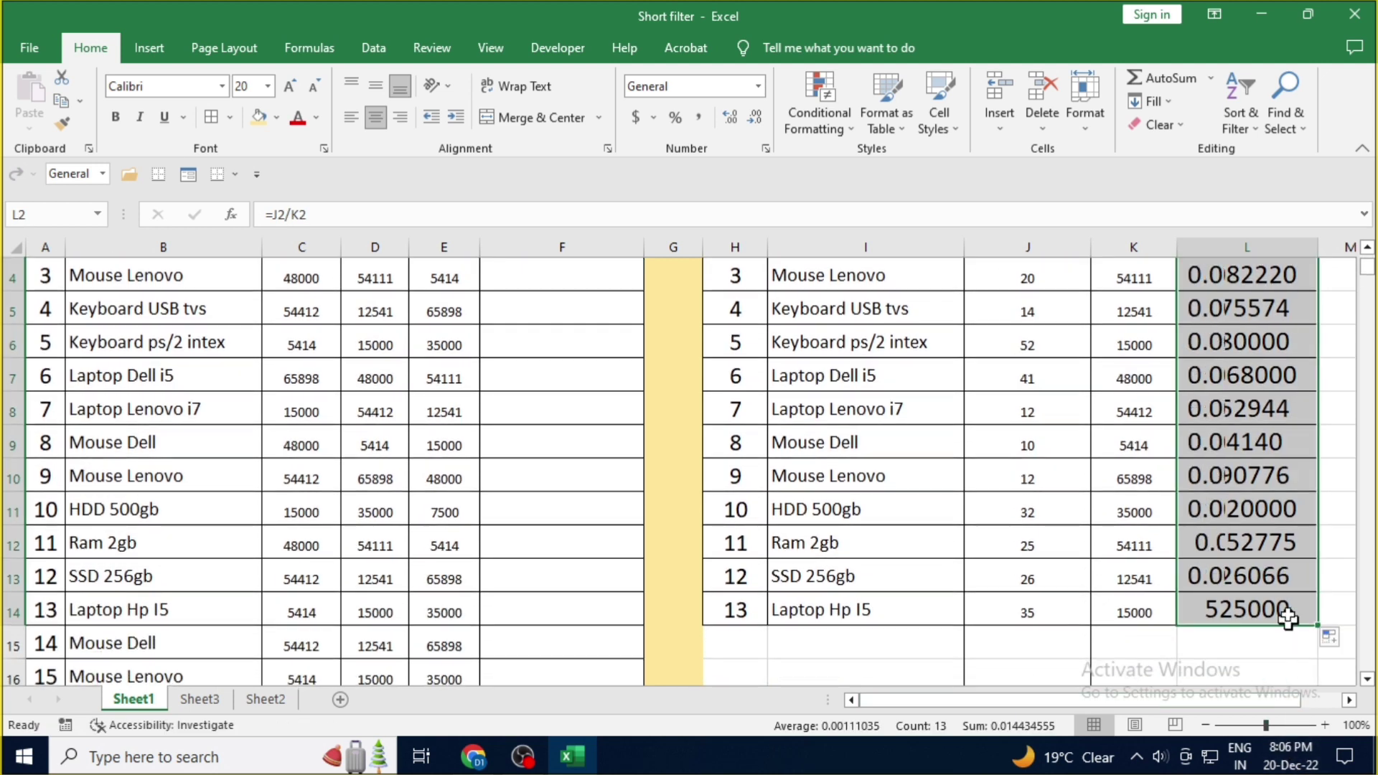
scroll(1262, 493, "up", 1)
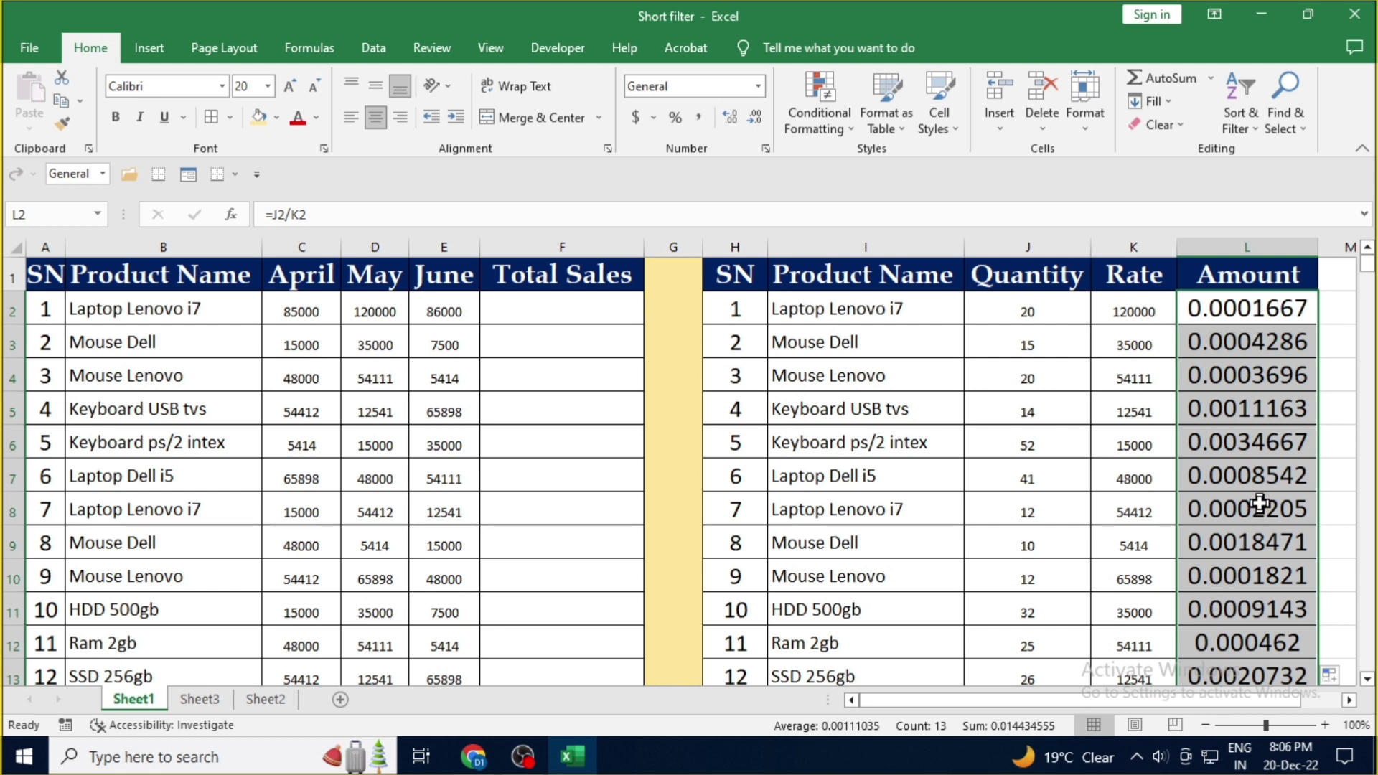
key("Delete")
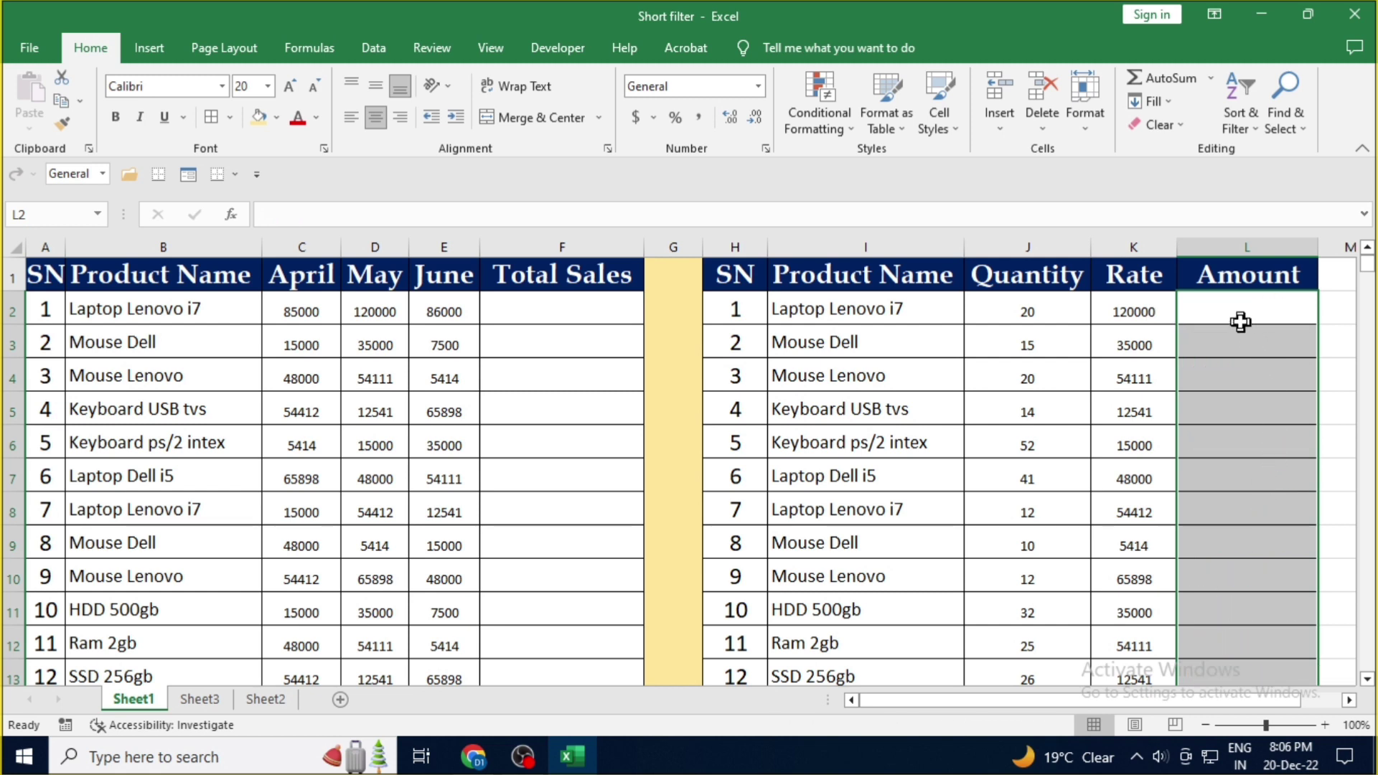
- Enter a trial =50/5 in L2 showing 10, then delete it
left_click(1239, 320)
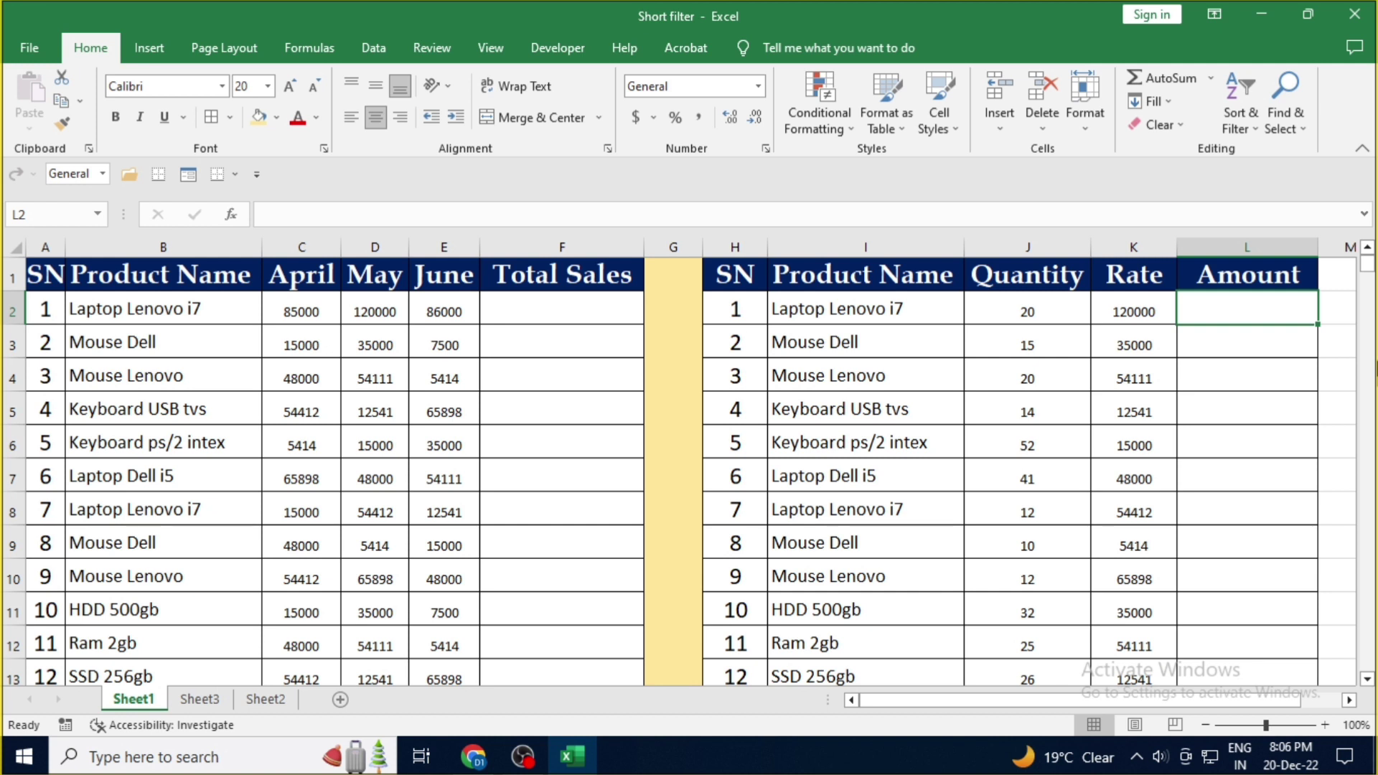
type("=")
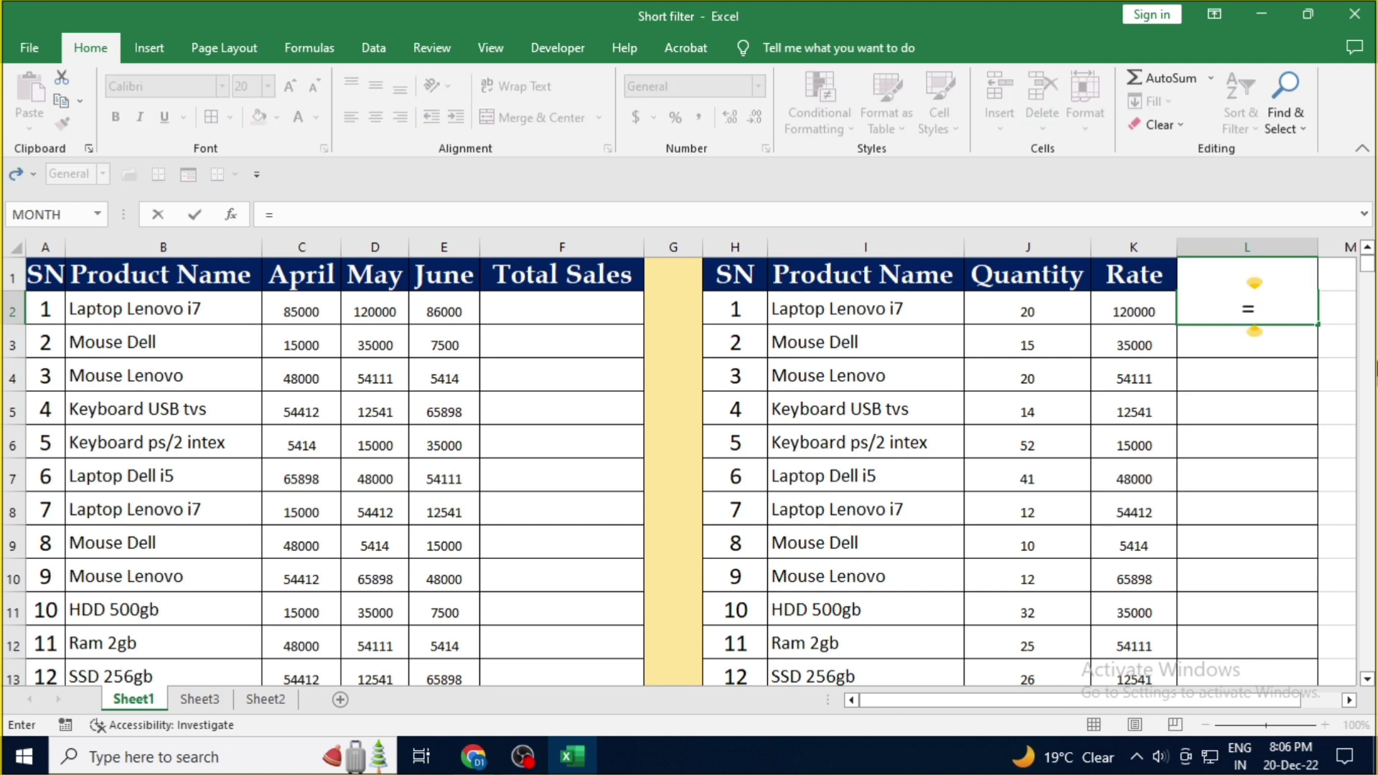
type("50")
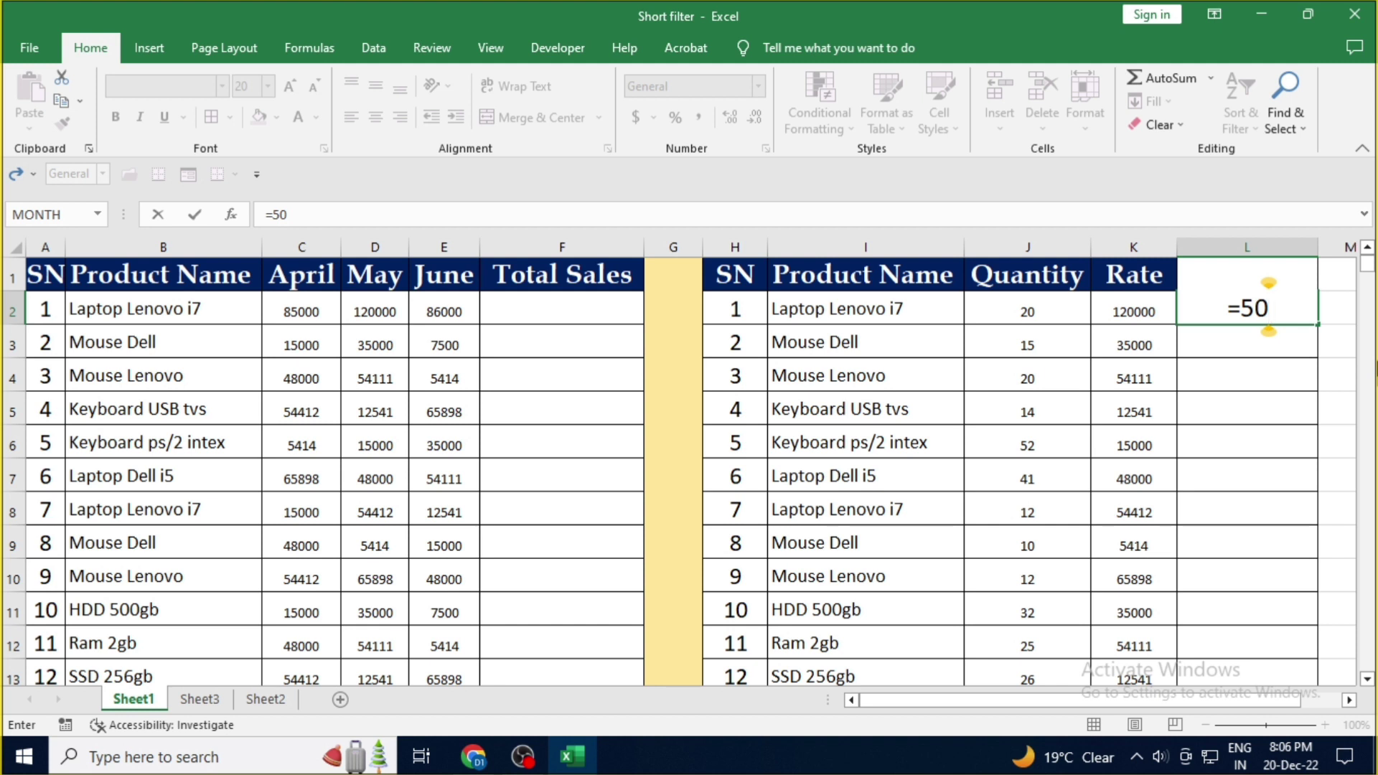
type("/")
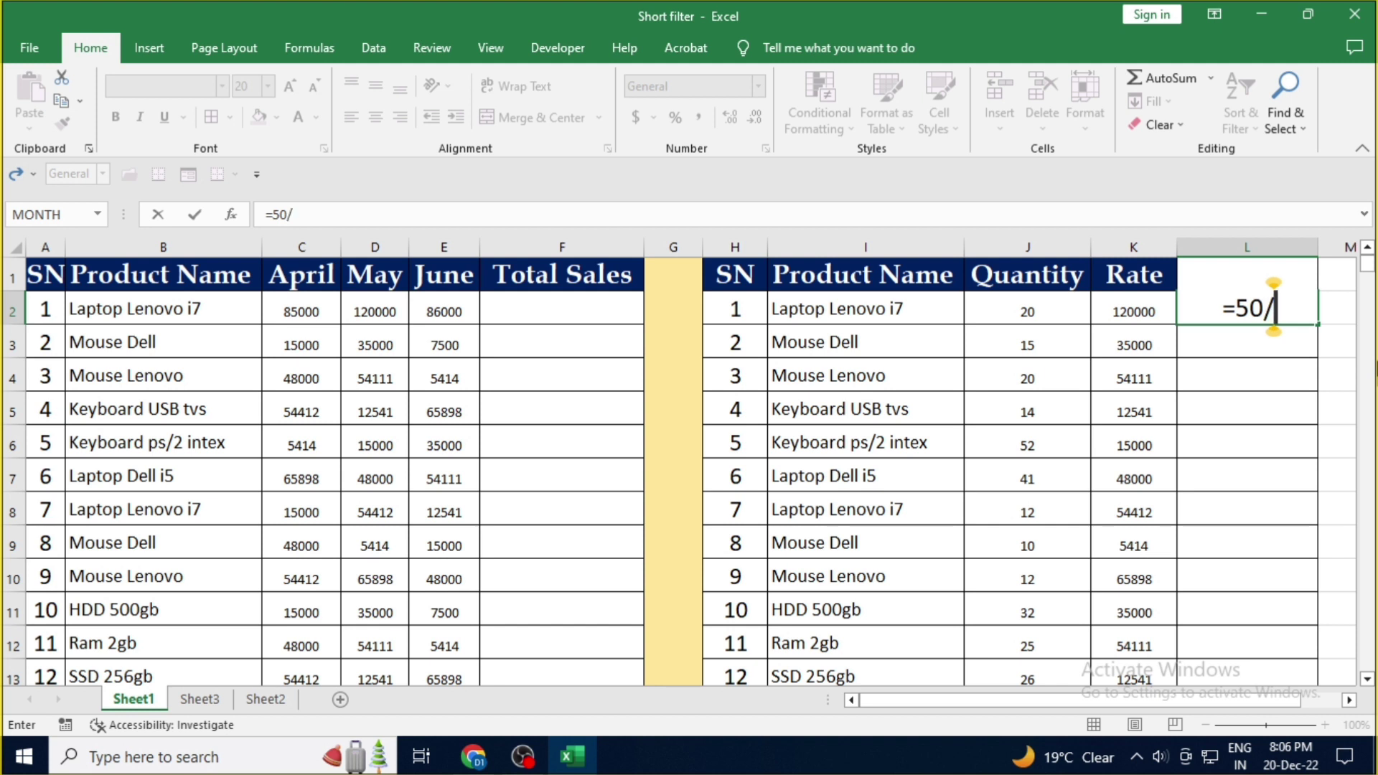
type("5")
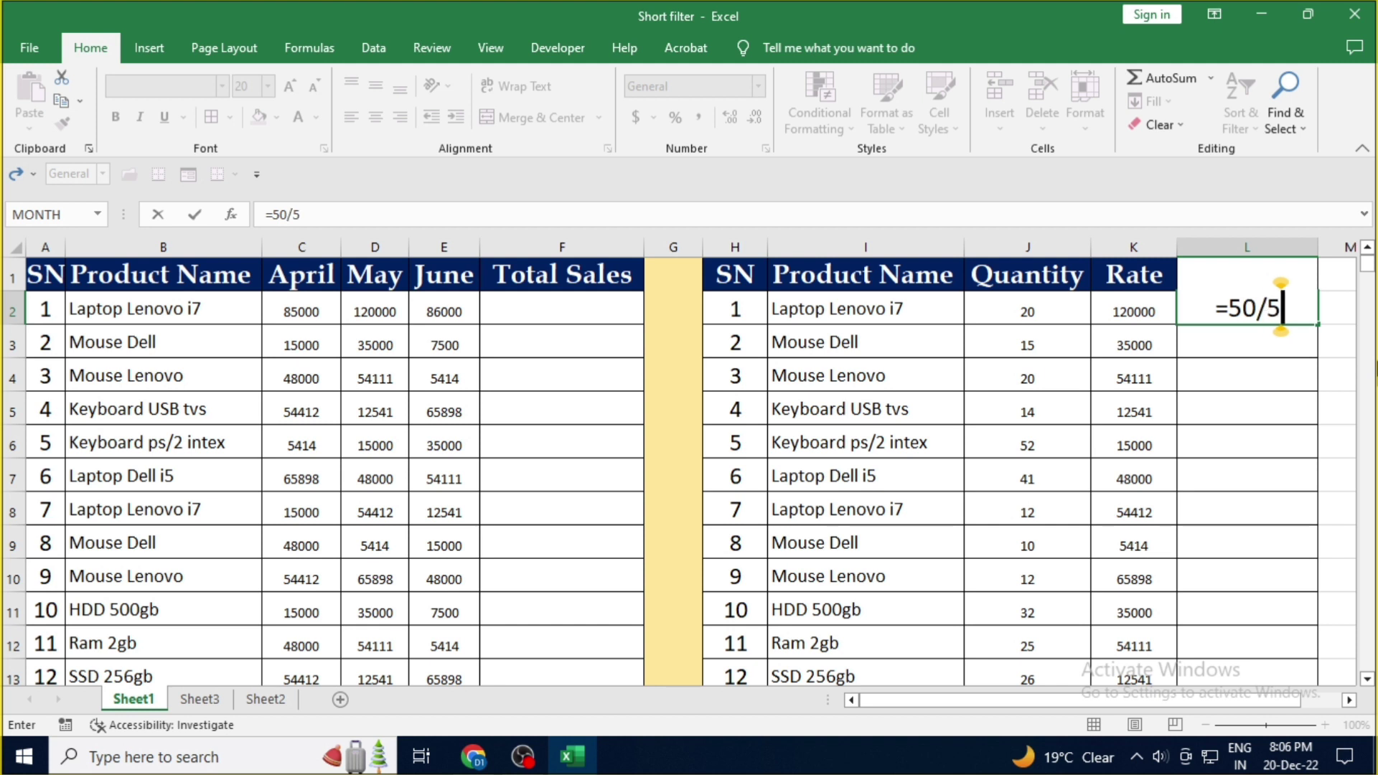
key("Return")
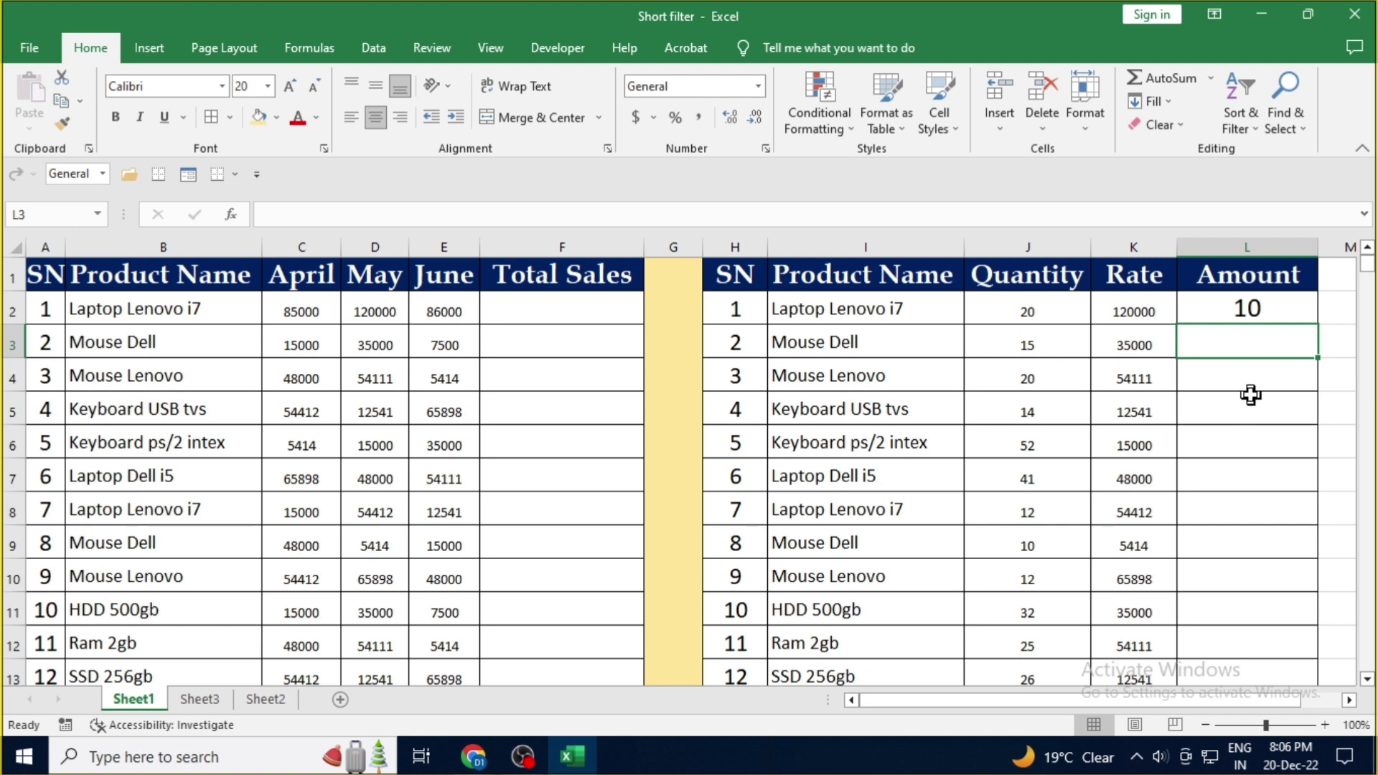
left_click(1246, 304)
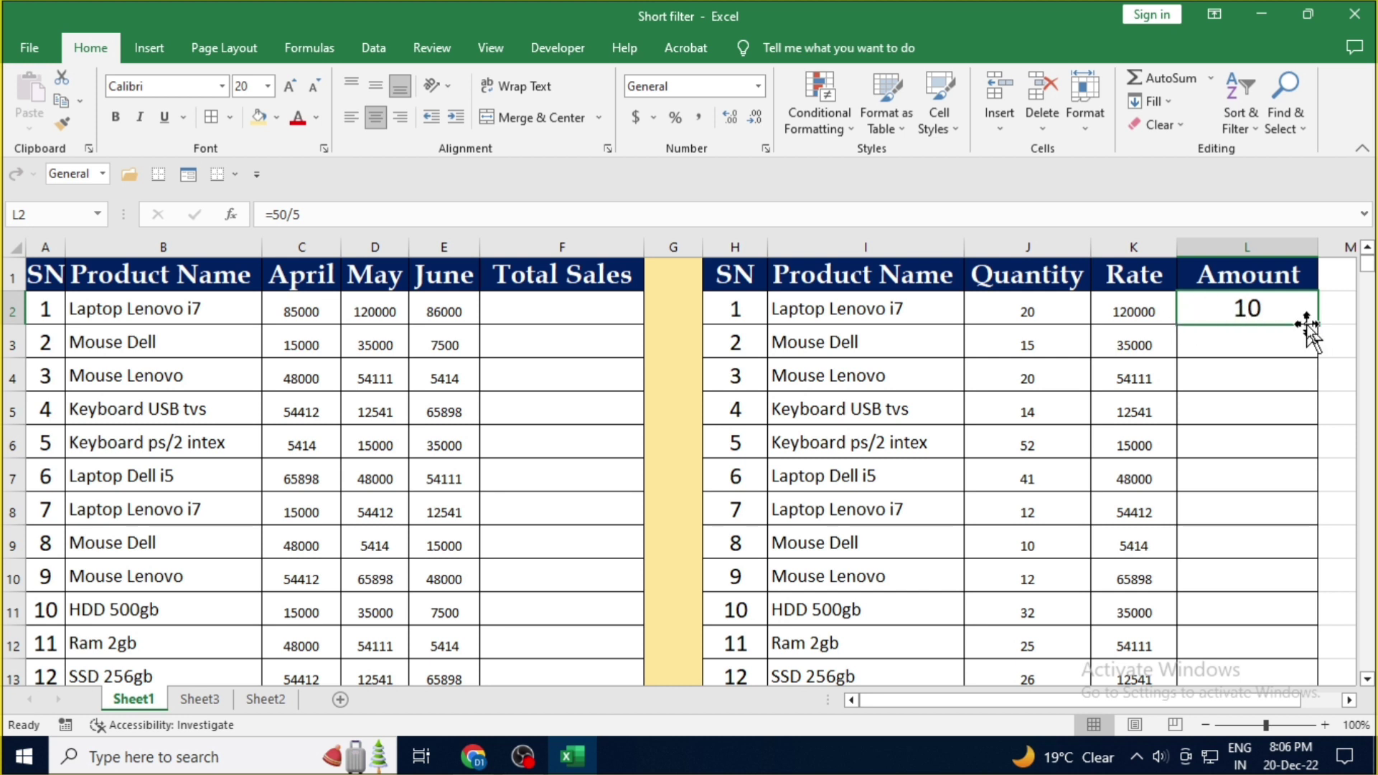
key("Delete")
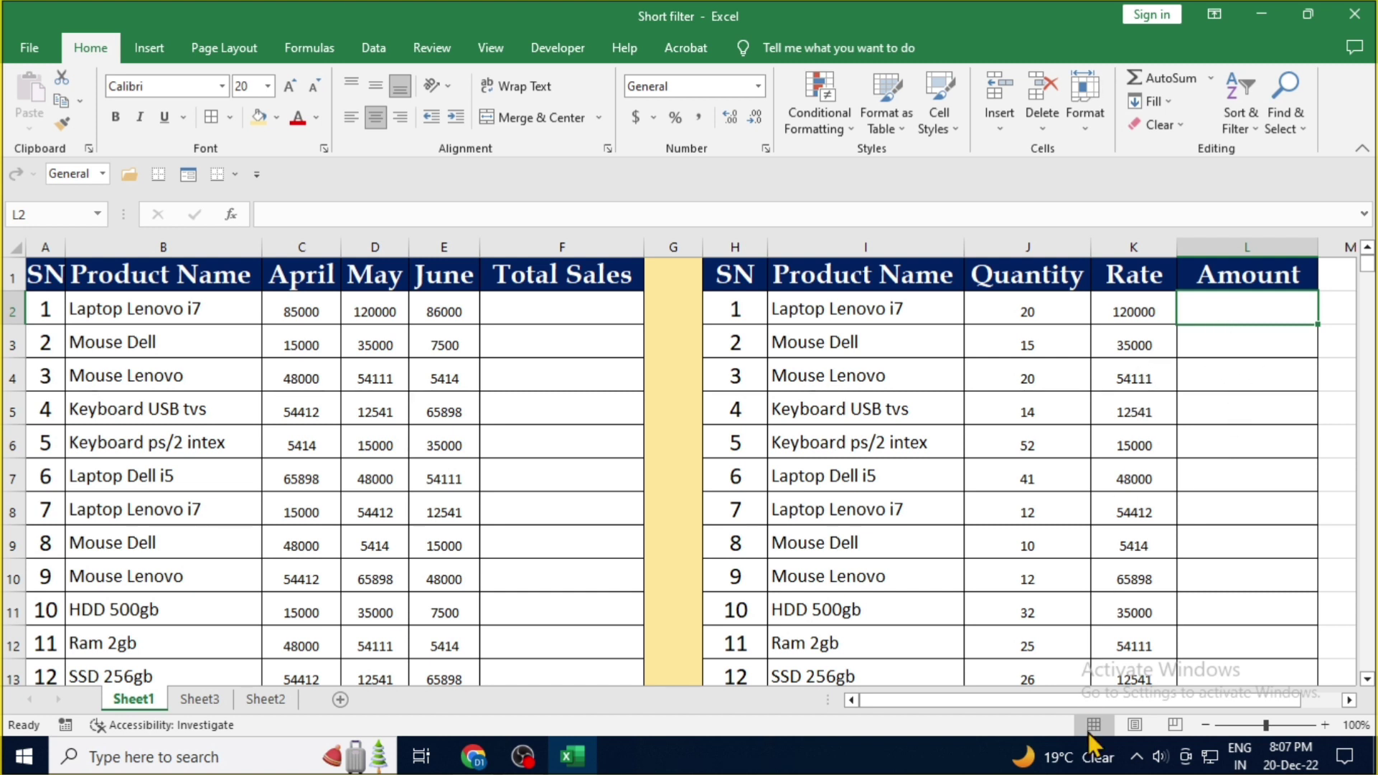
- Enter =product(J2,K2) in L2 so it shows 2400000
type("=")
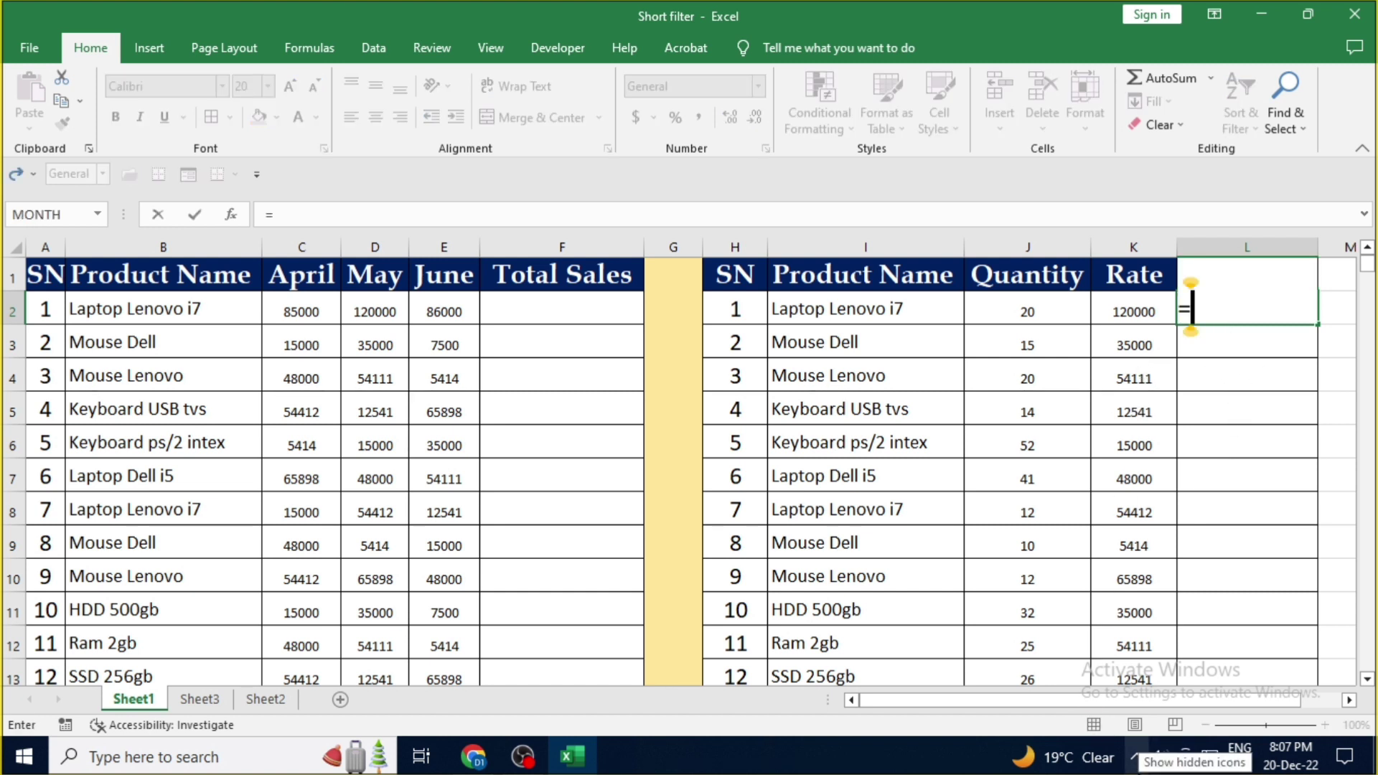
type("p")
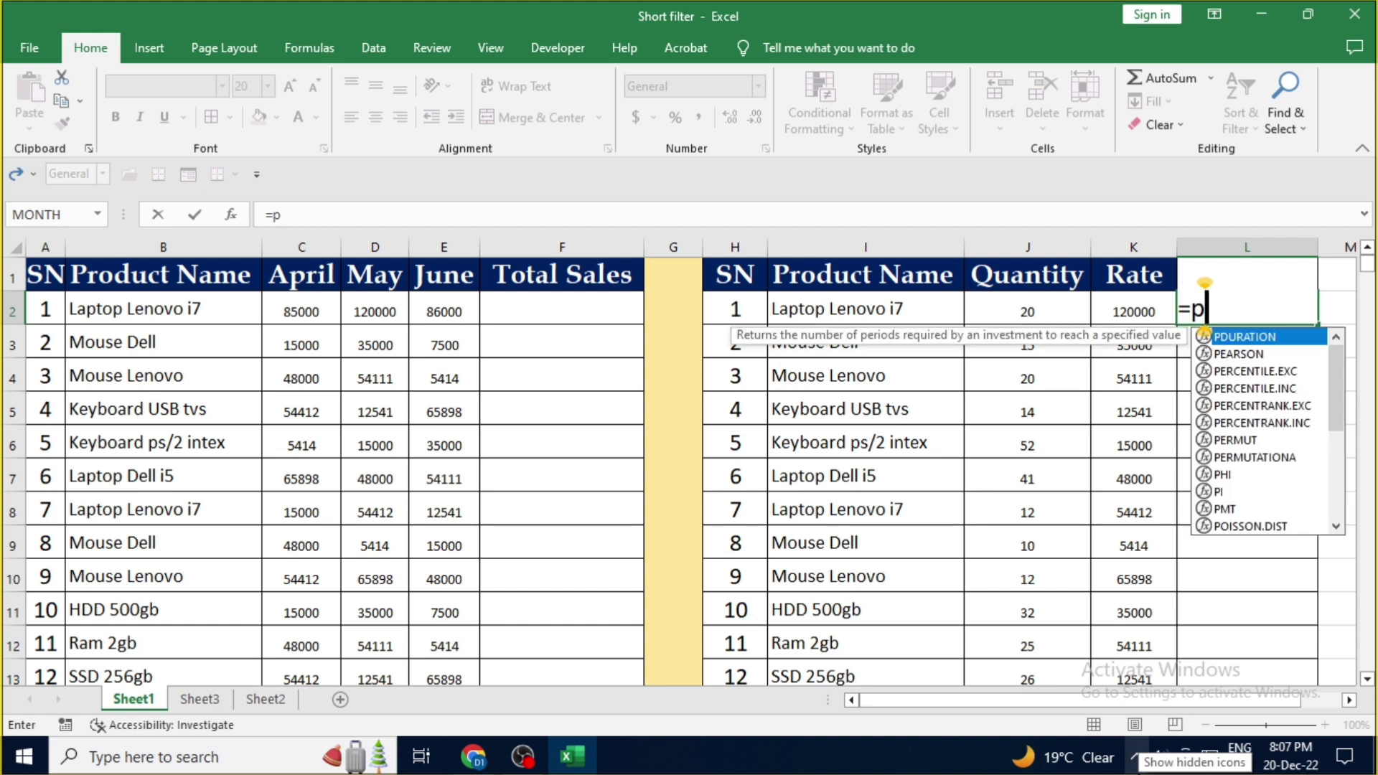
type("roduct")
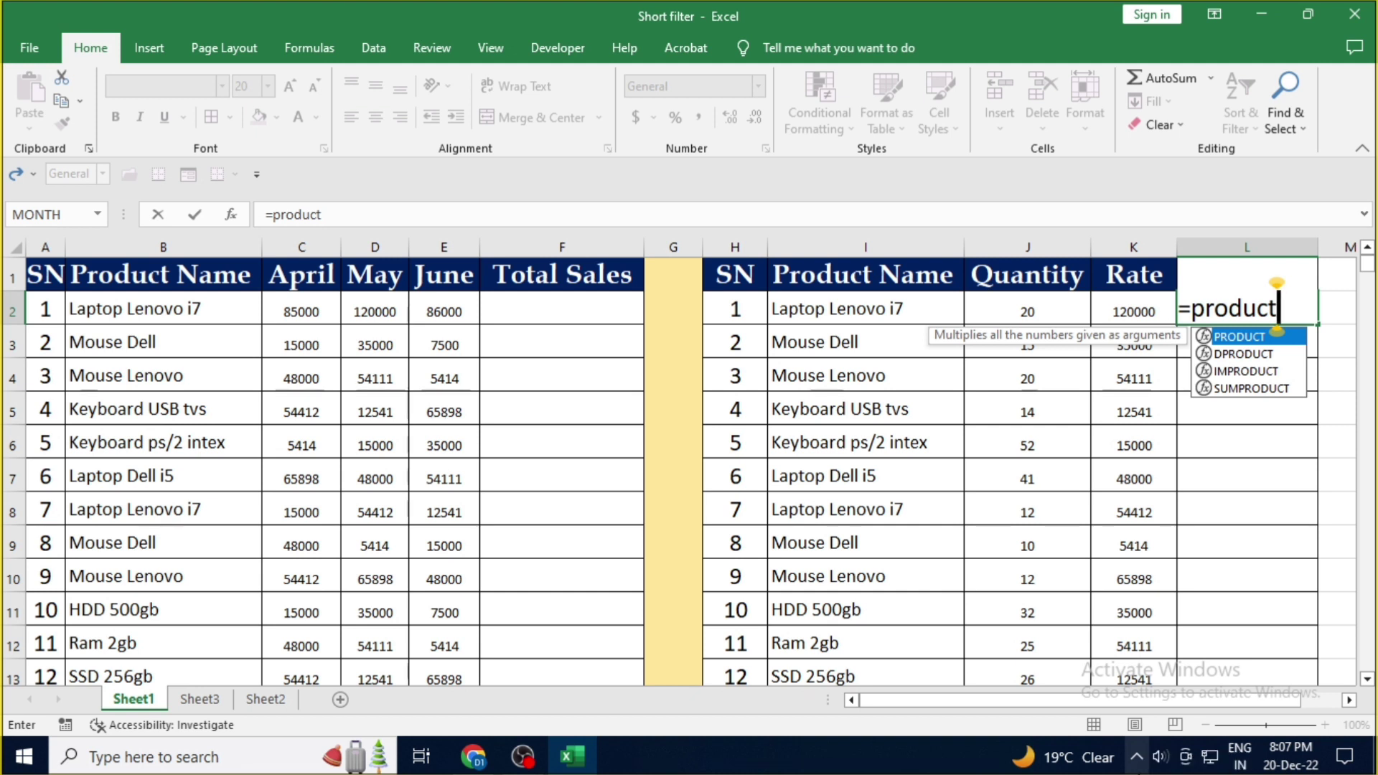
type("(")
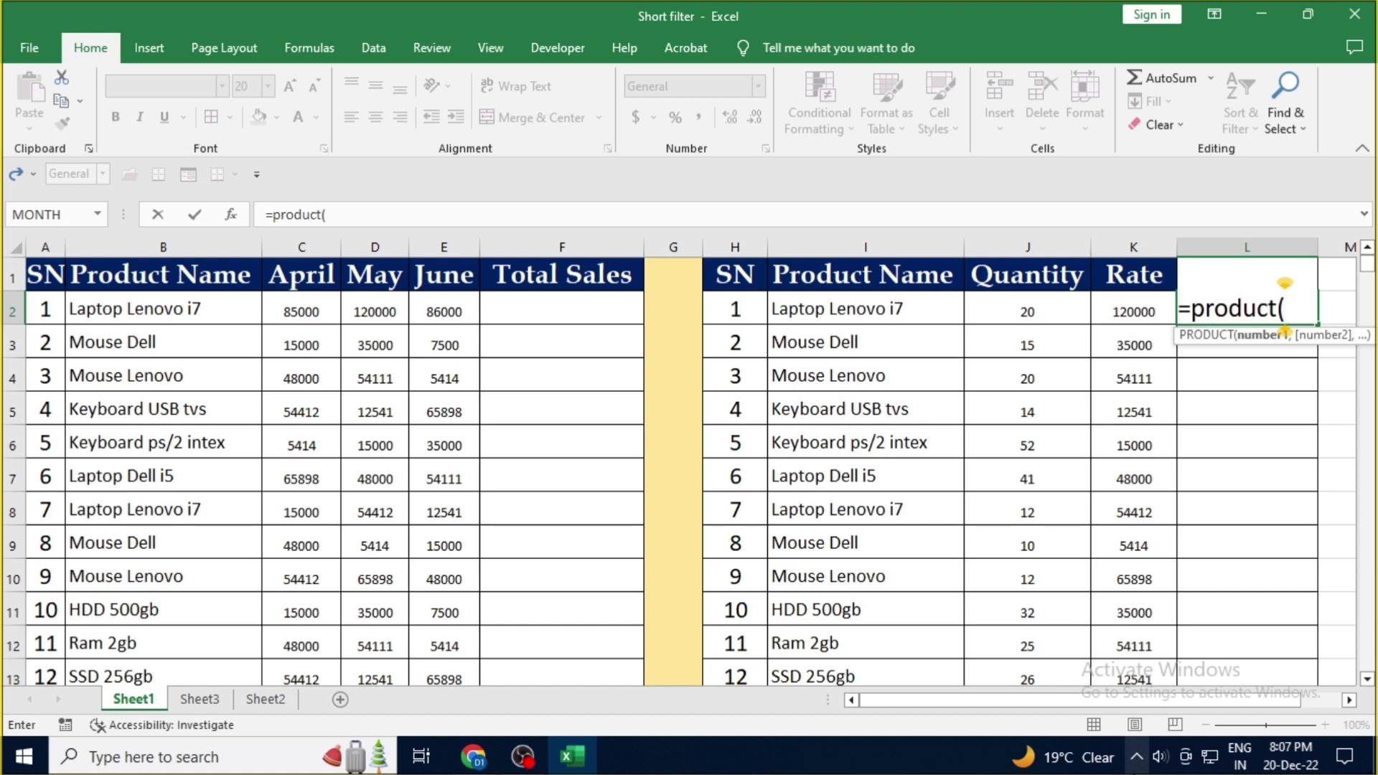
left_click(1047, 322)
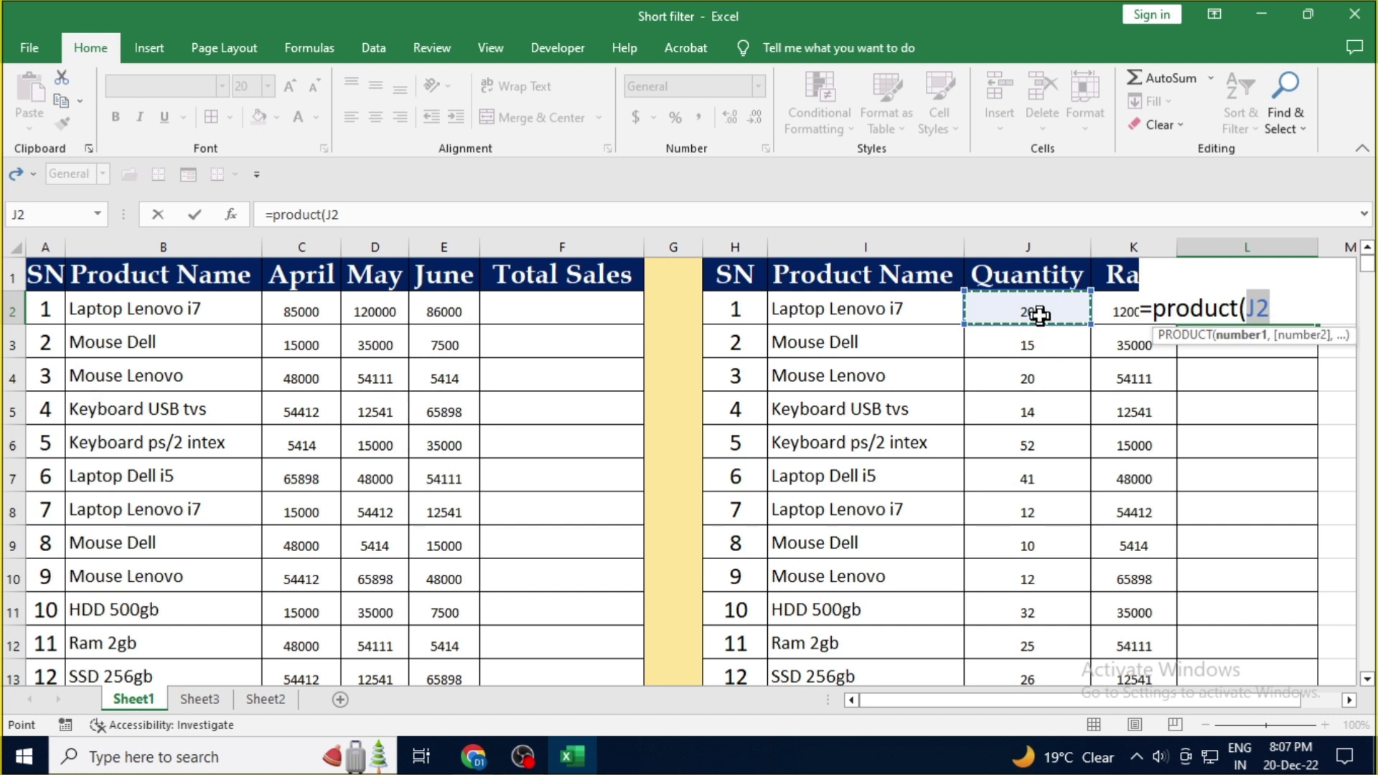
type(",")
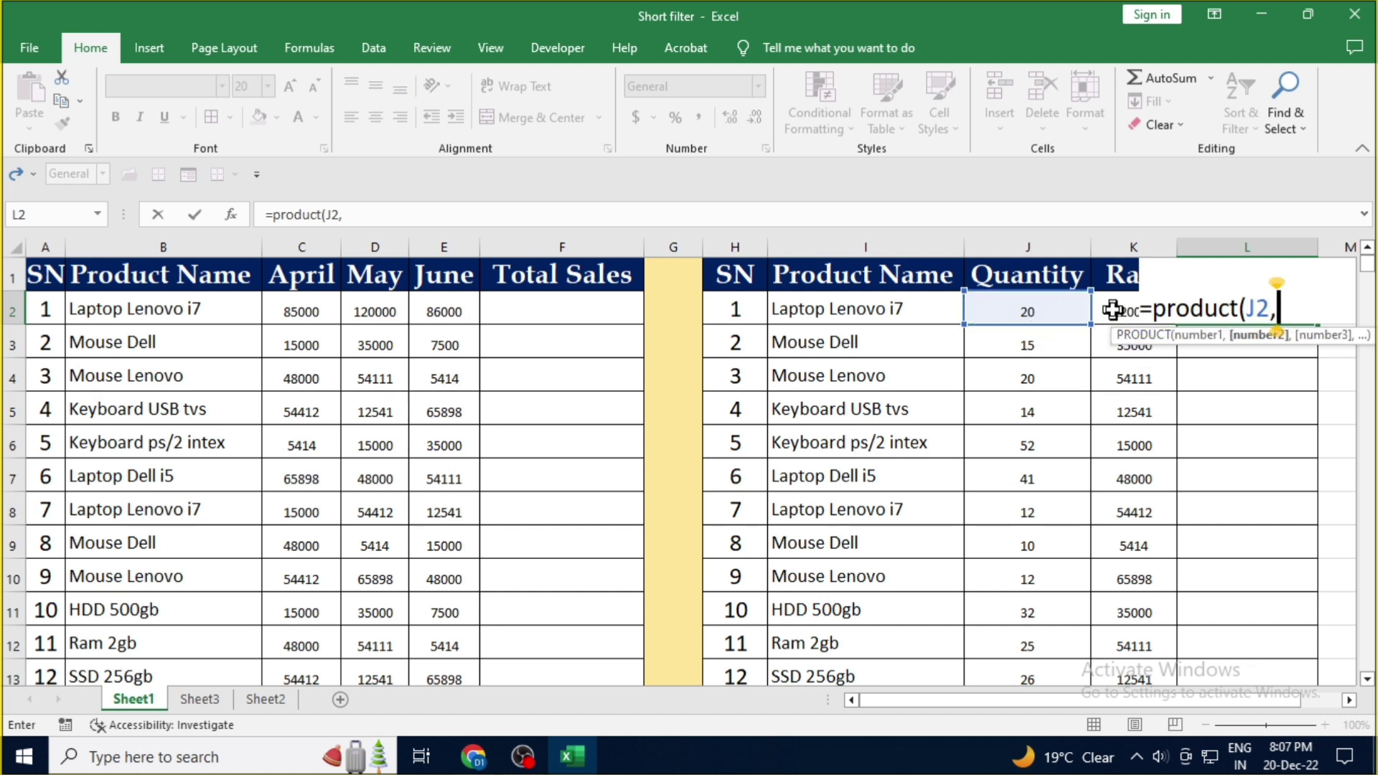
left_click(1112, 310)
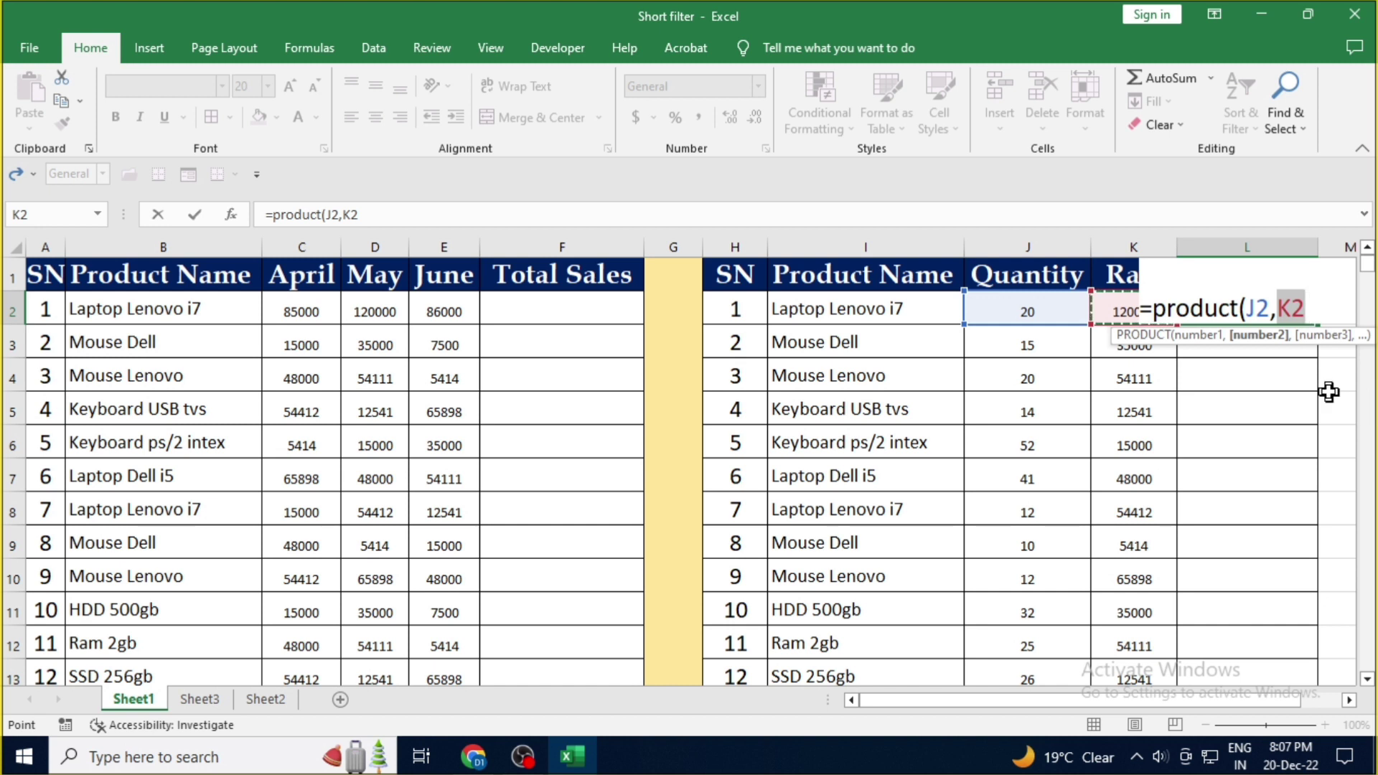
type(")")
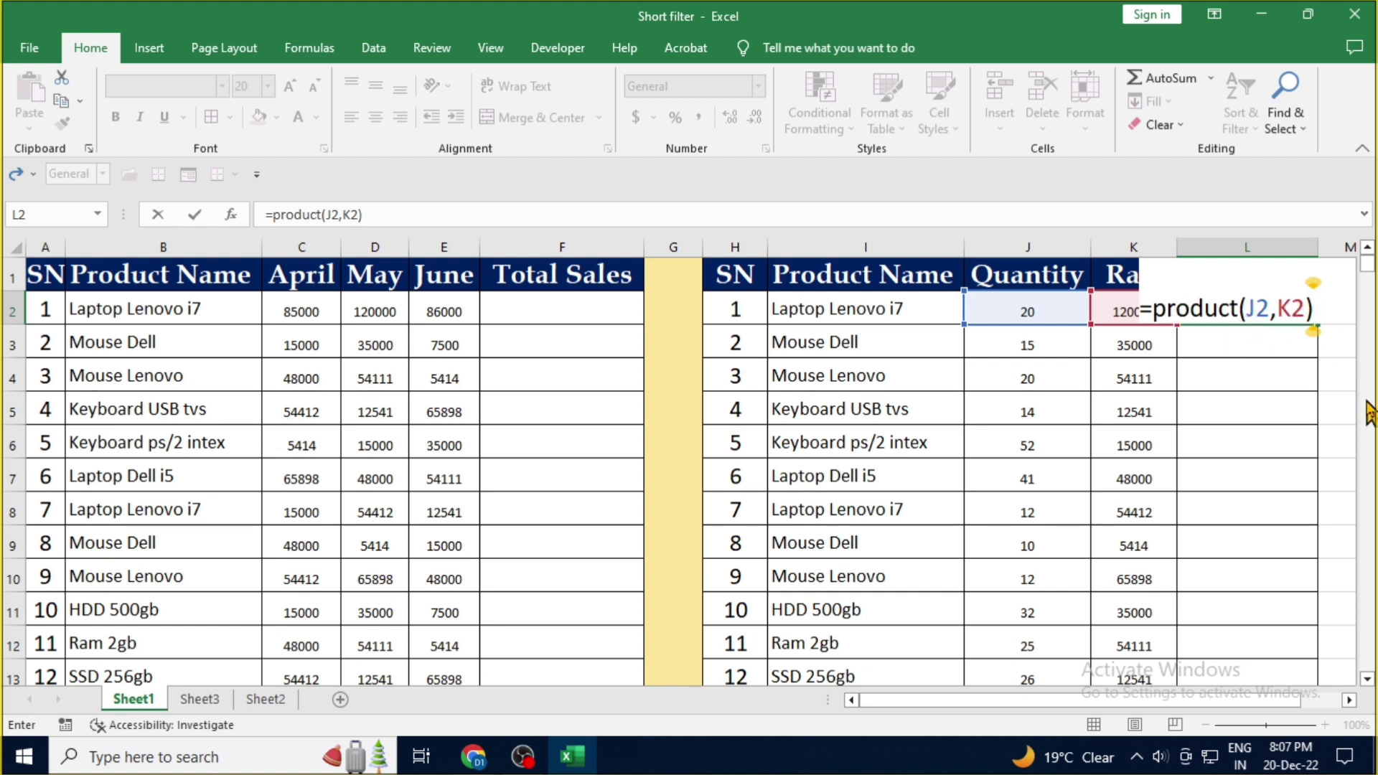
key("Return")
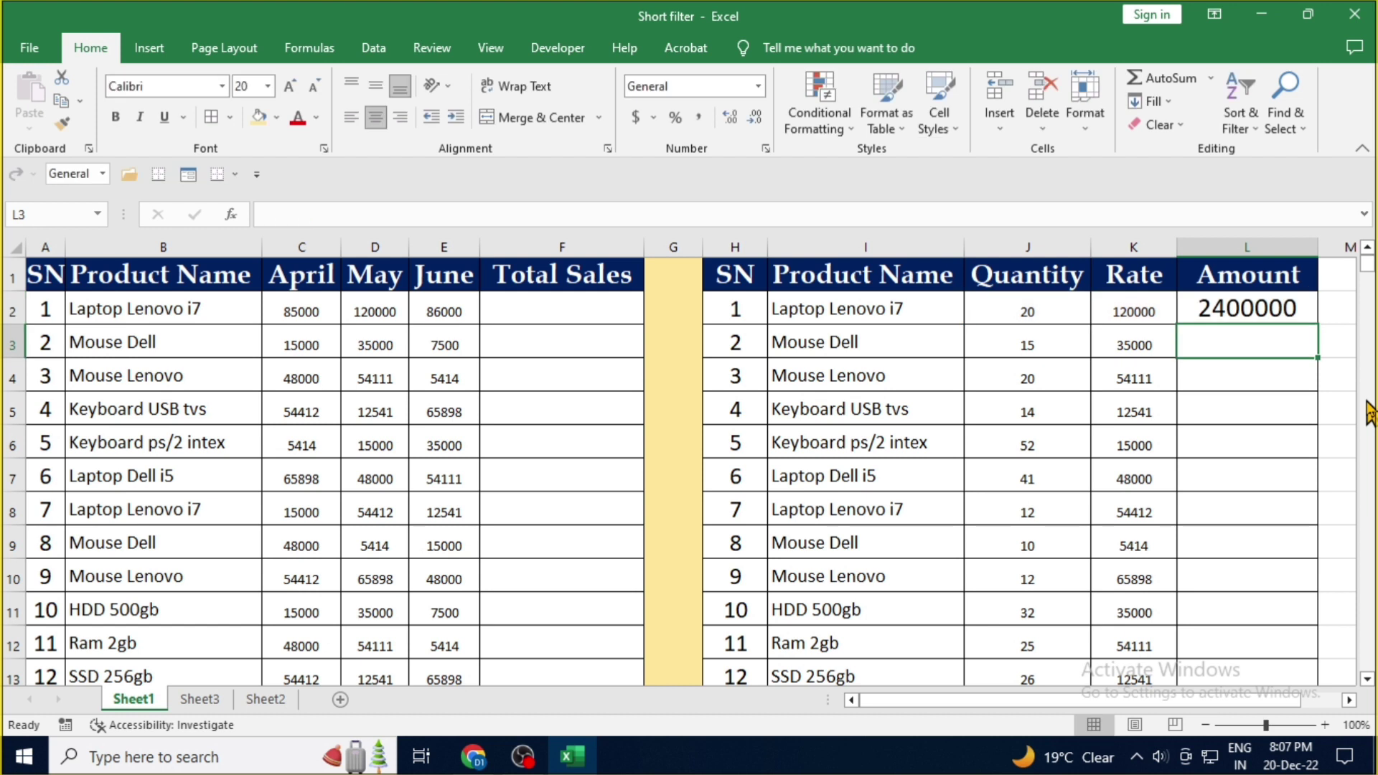
- Fill the PRODUCT formula from L2 down to L14, review the results, and select L2:L14
left_click(1257, 310)
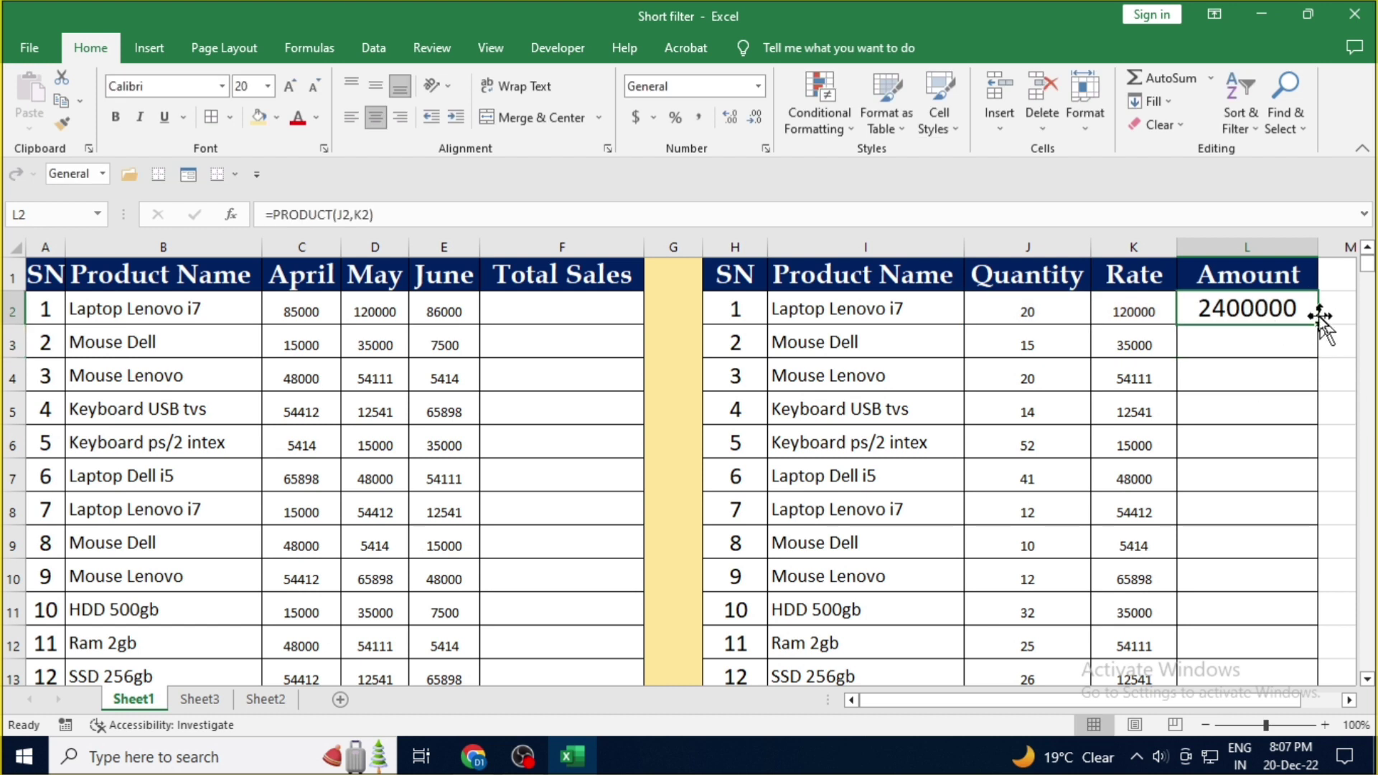
left_click_drag(1319, 328, 1261, 711)
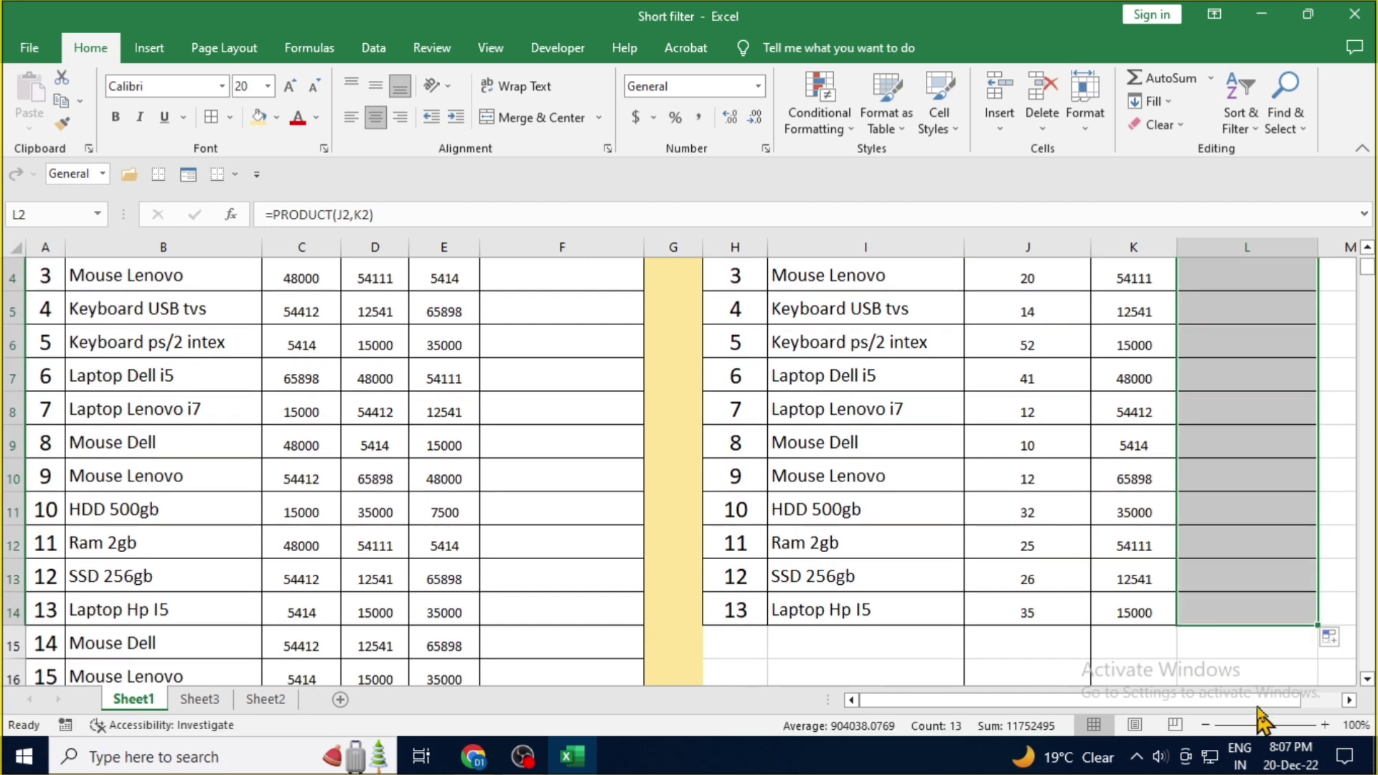
scroll(1261, 475, "up", 1)
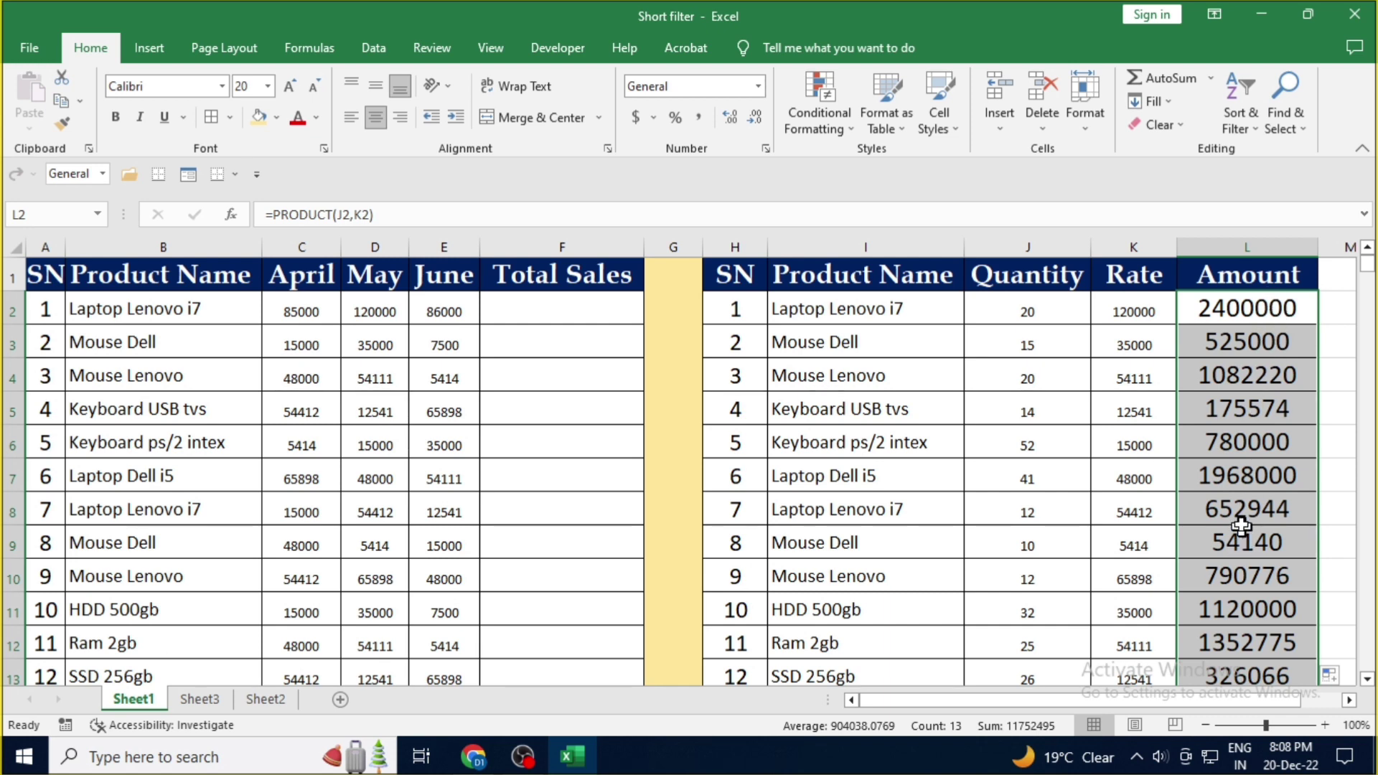
scroll(1265, 441, "down", 3)
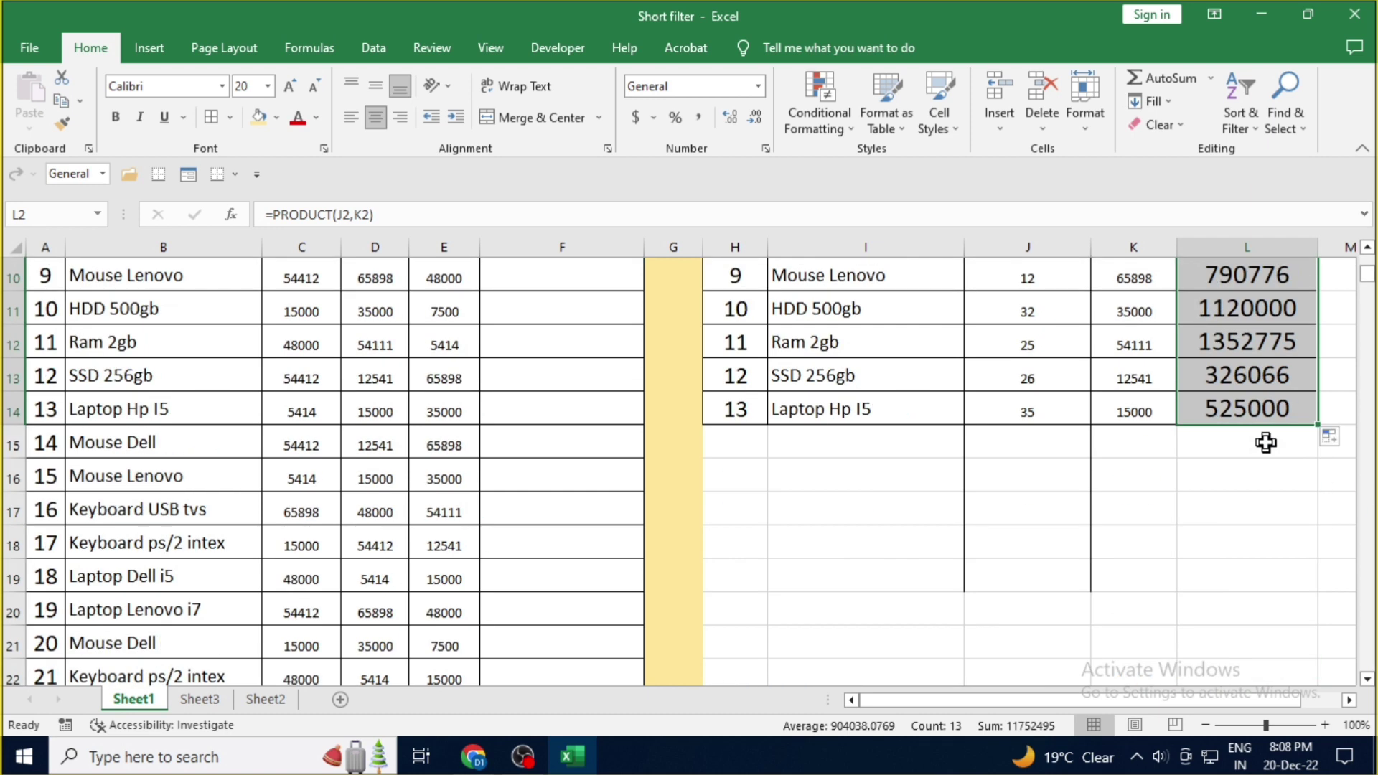
scroll(1265, 441, "up", 3)
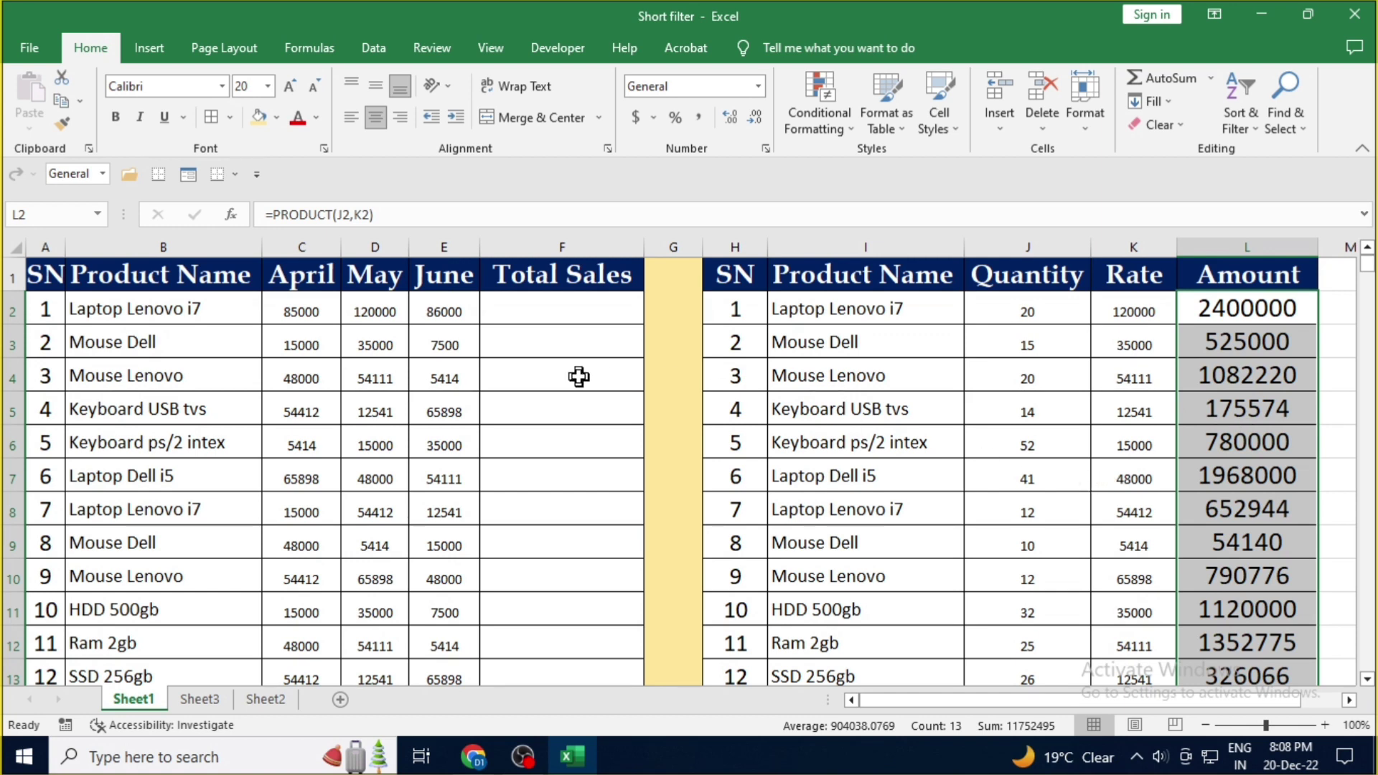
left_click(580, 313)
scroll(545, 417, "down", 3)
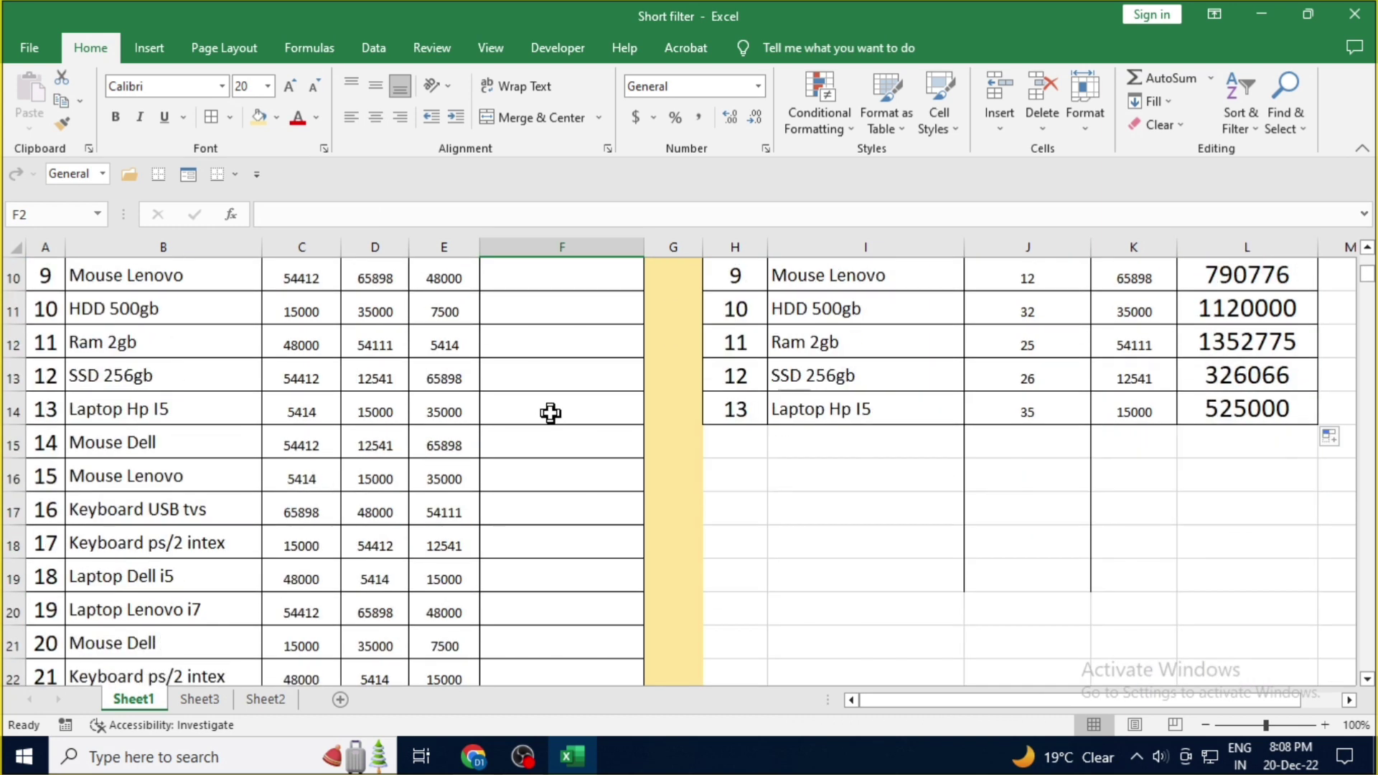
scroll(547, 412, "up", 3)
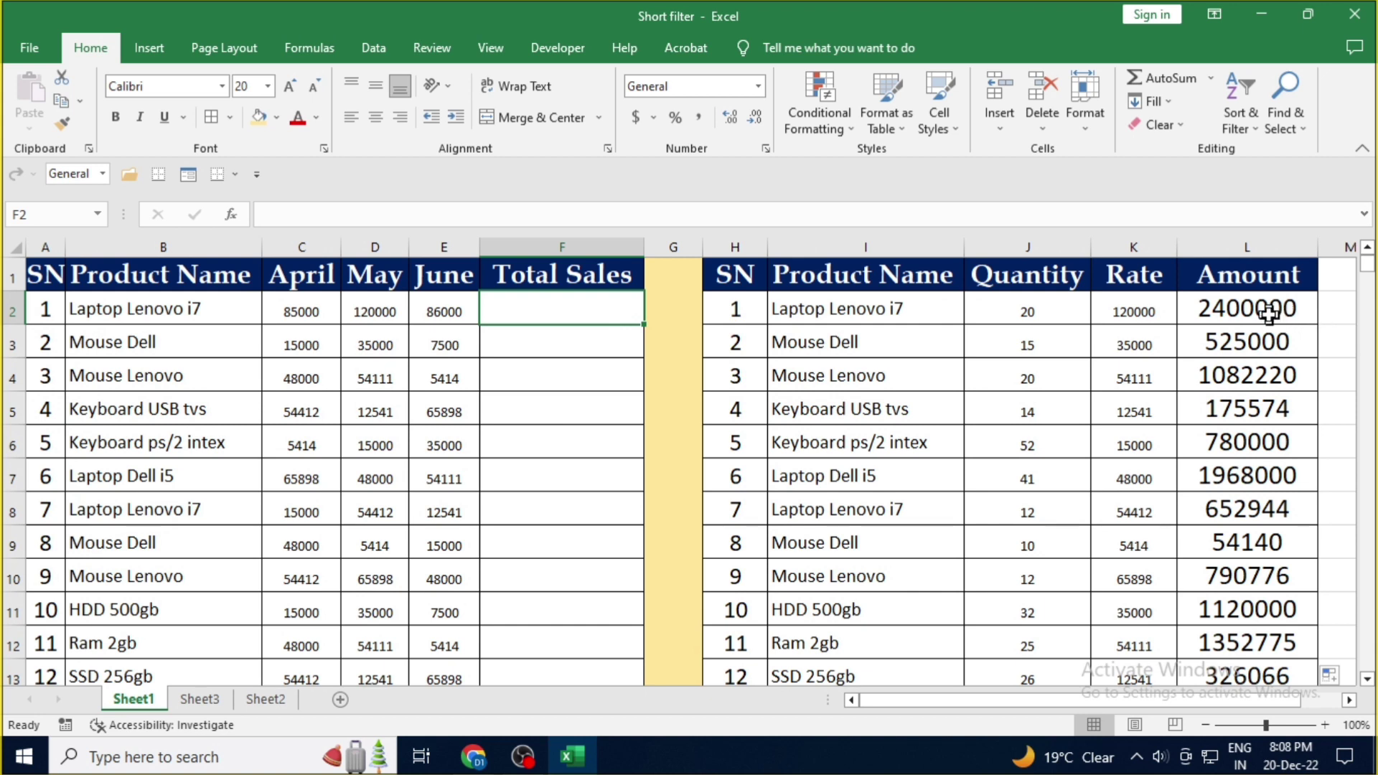
mouse_move(1273, 316)
left_mouse_down()
mouse_move(1236, 753)
mouse_move(1244, 562)
left_mouse_up()
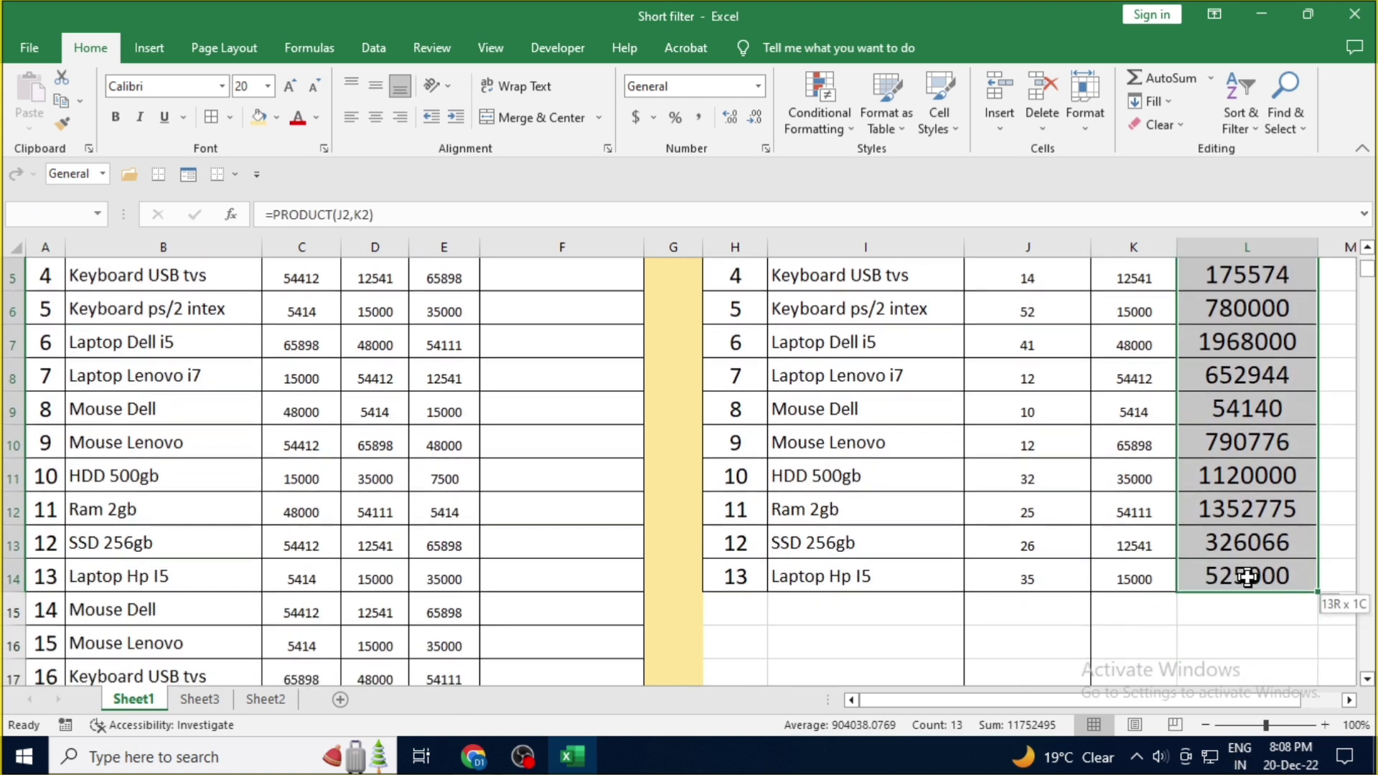
- Clear L2:L14, then enter =MOD(J2,K2) in L2 to show remainder 20
key("Delete")
scroll(1243, 562, "up", 2)
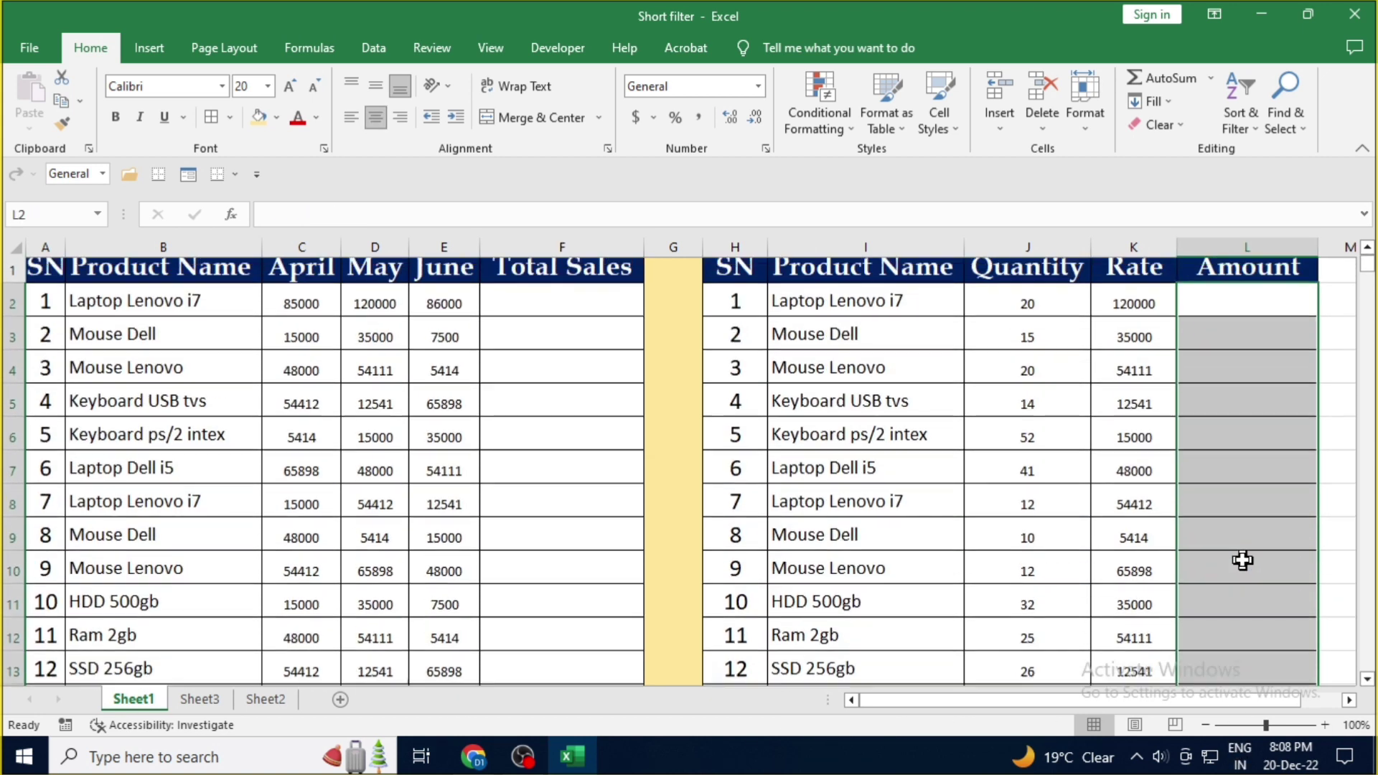
left_click(1204, 309)
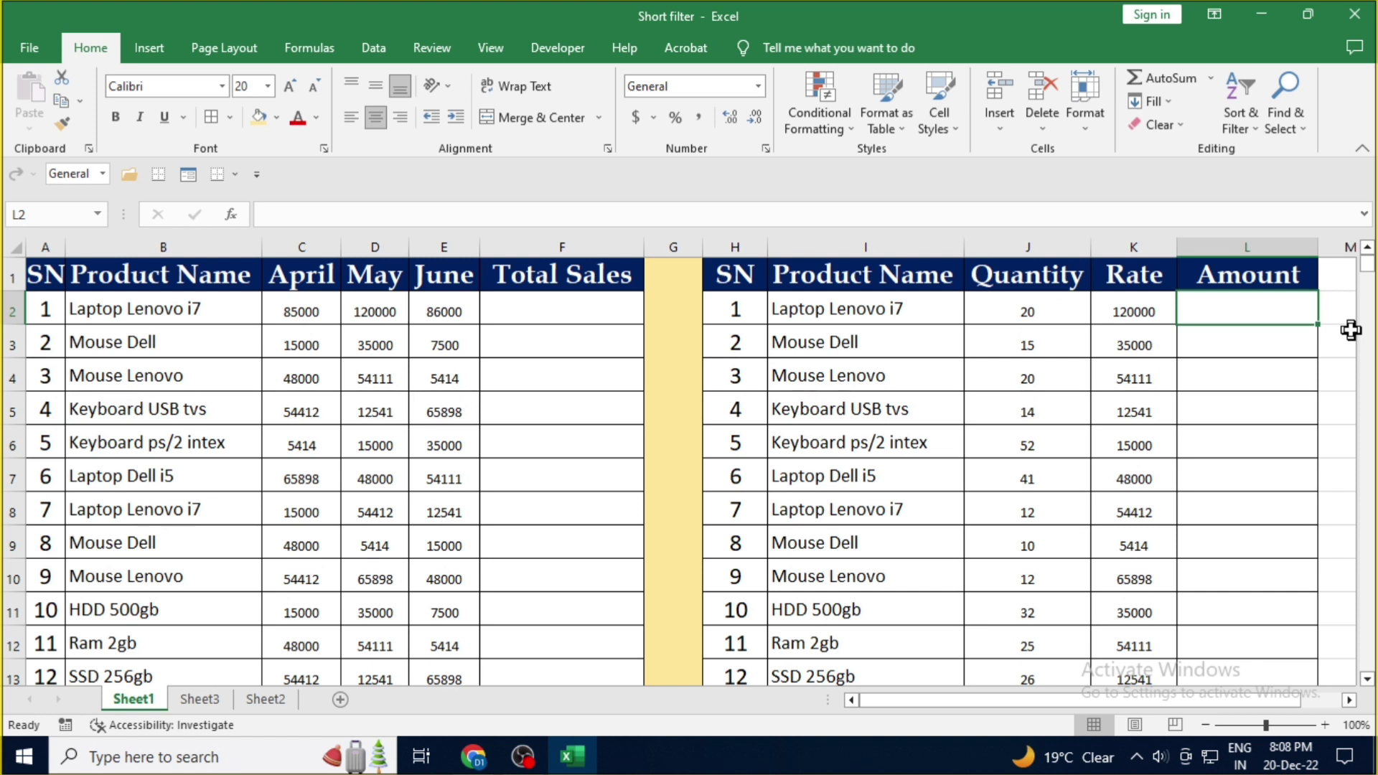
type("=M")
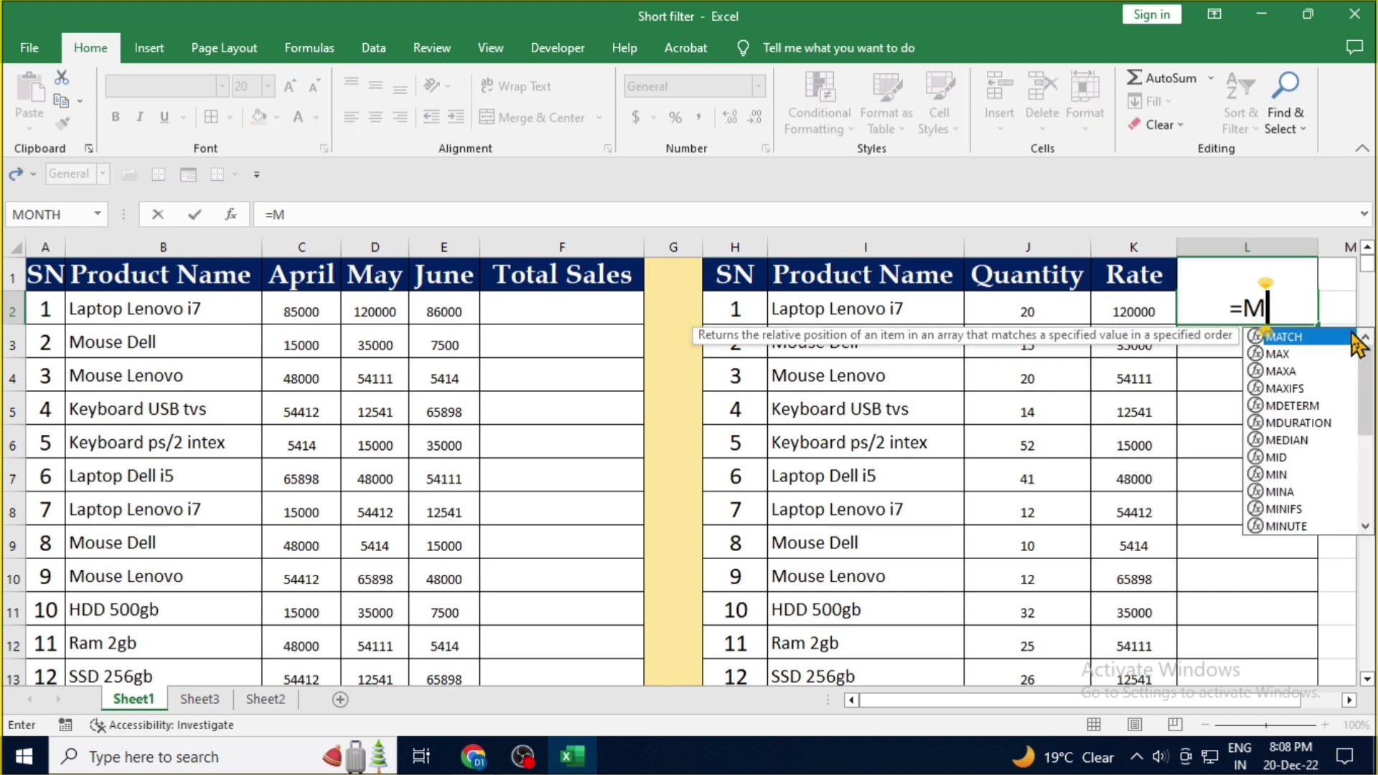
type("od")
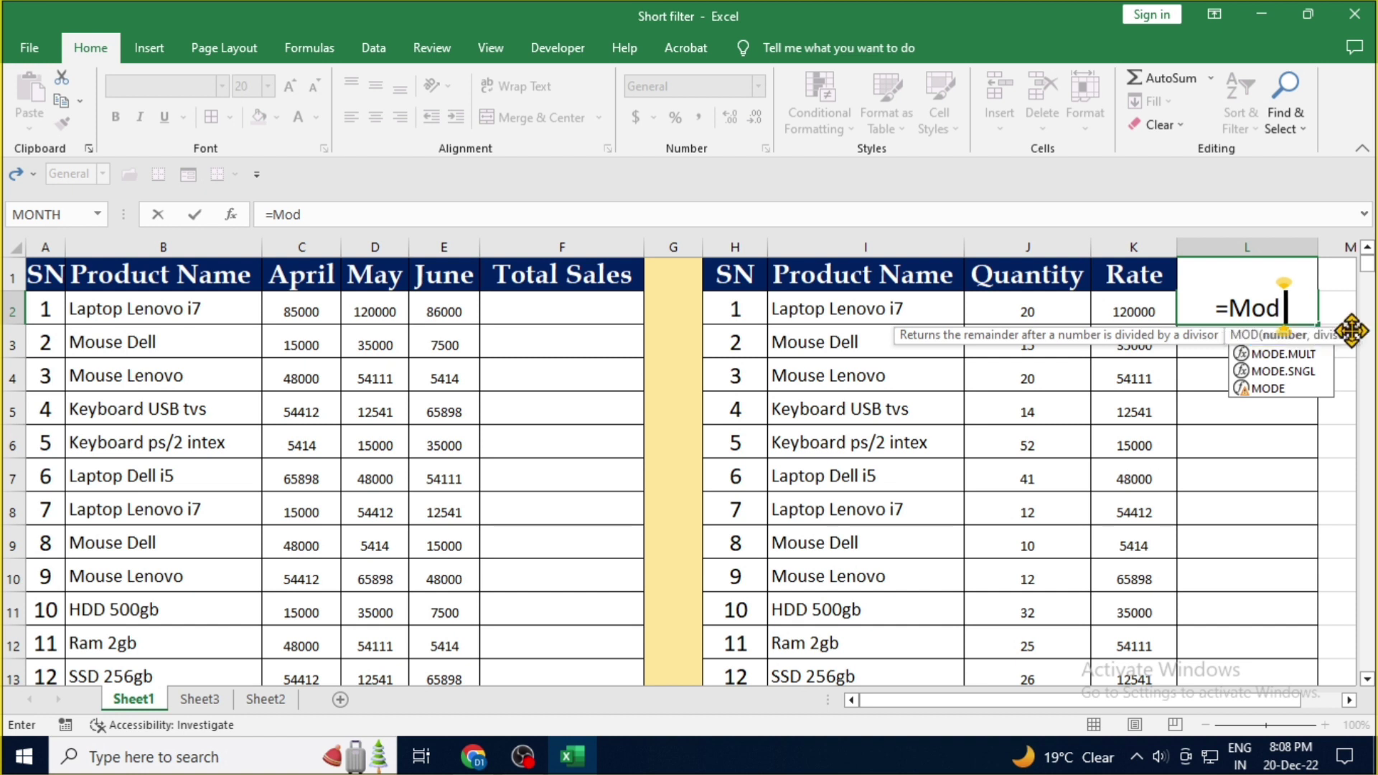
type("(")
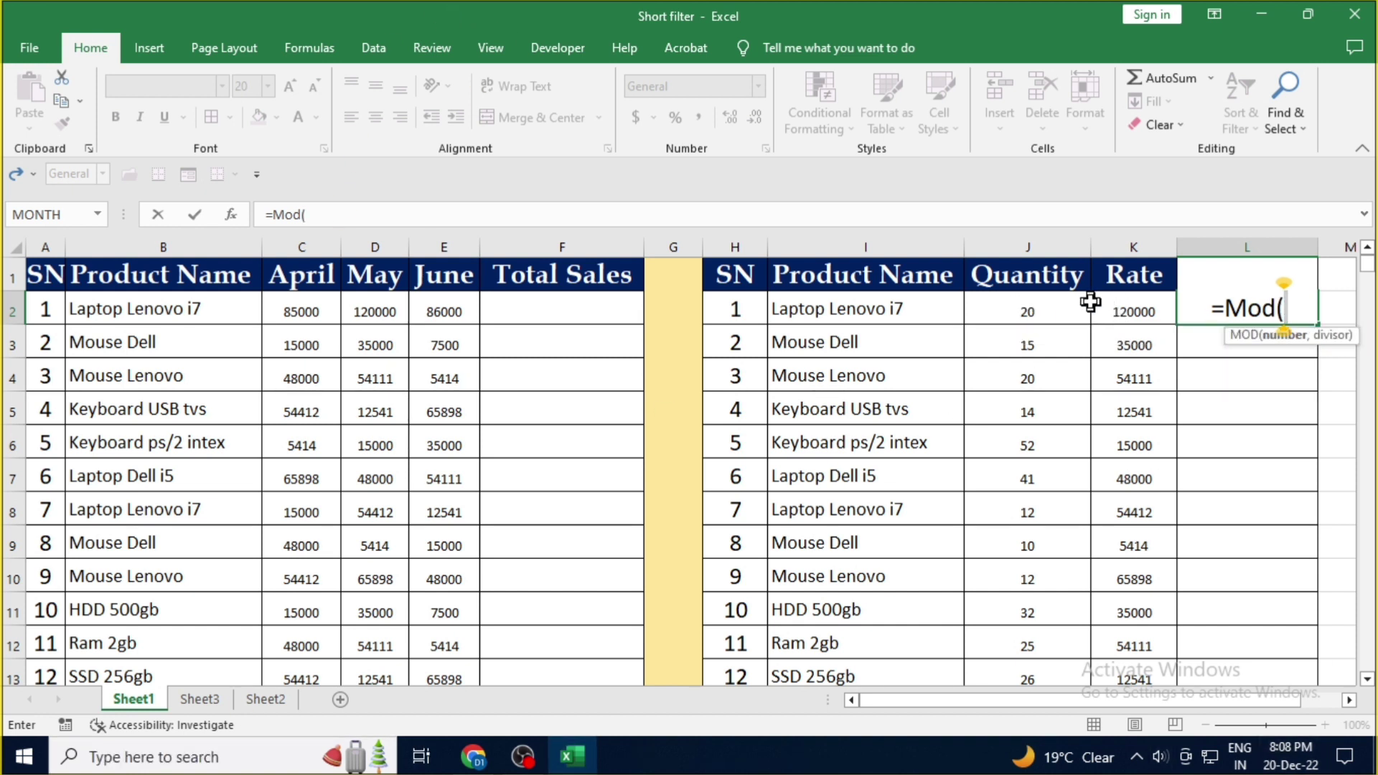
left_click(1060, 304)
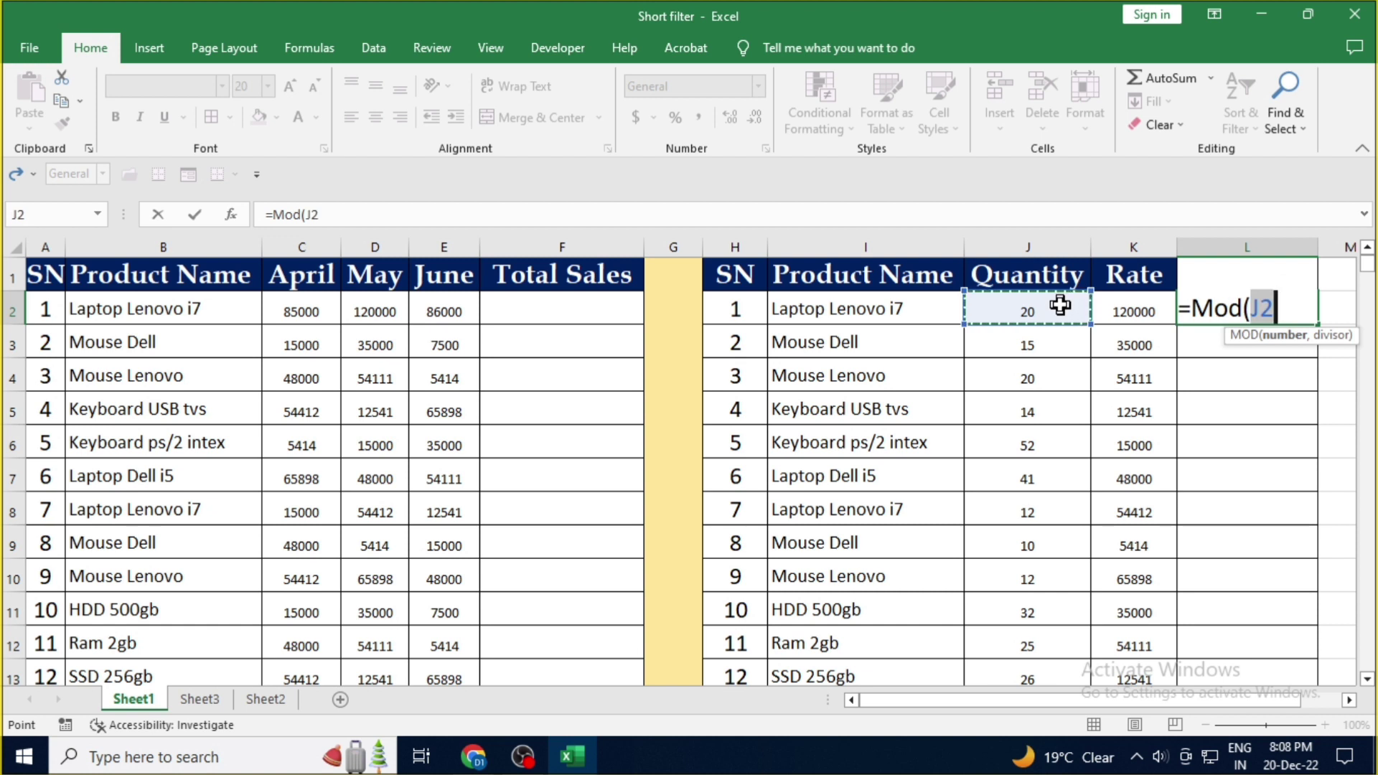
type(",")
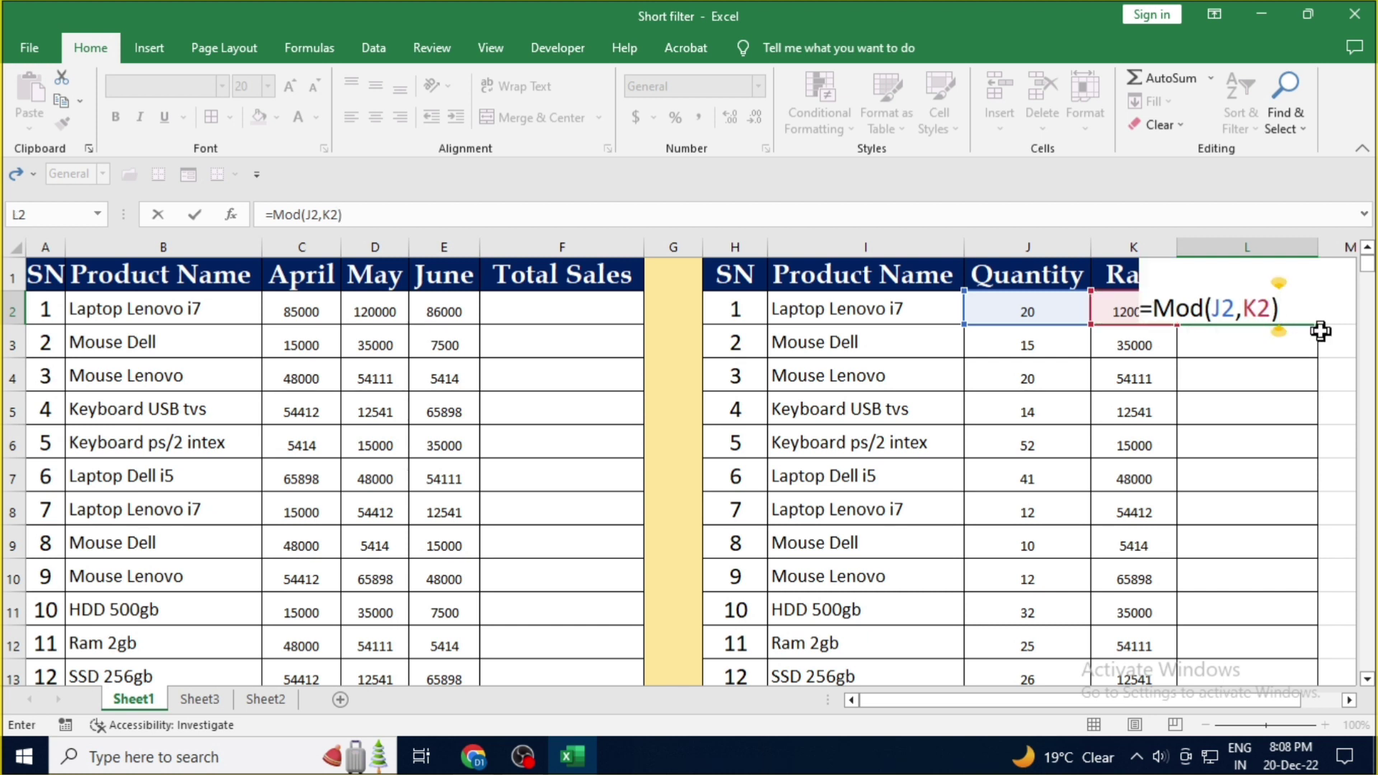
key("Return")
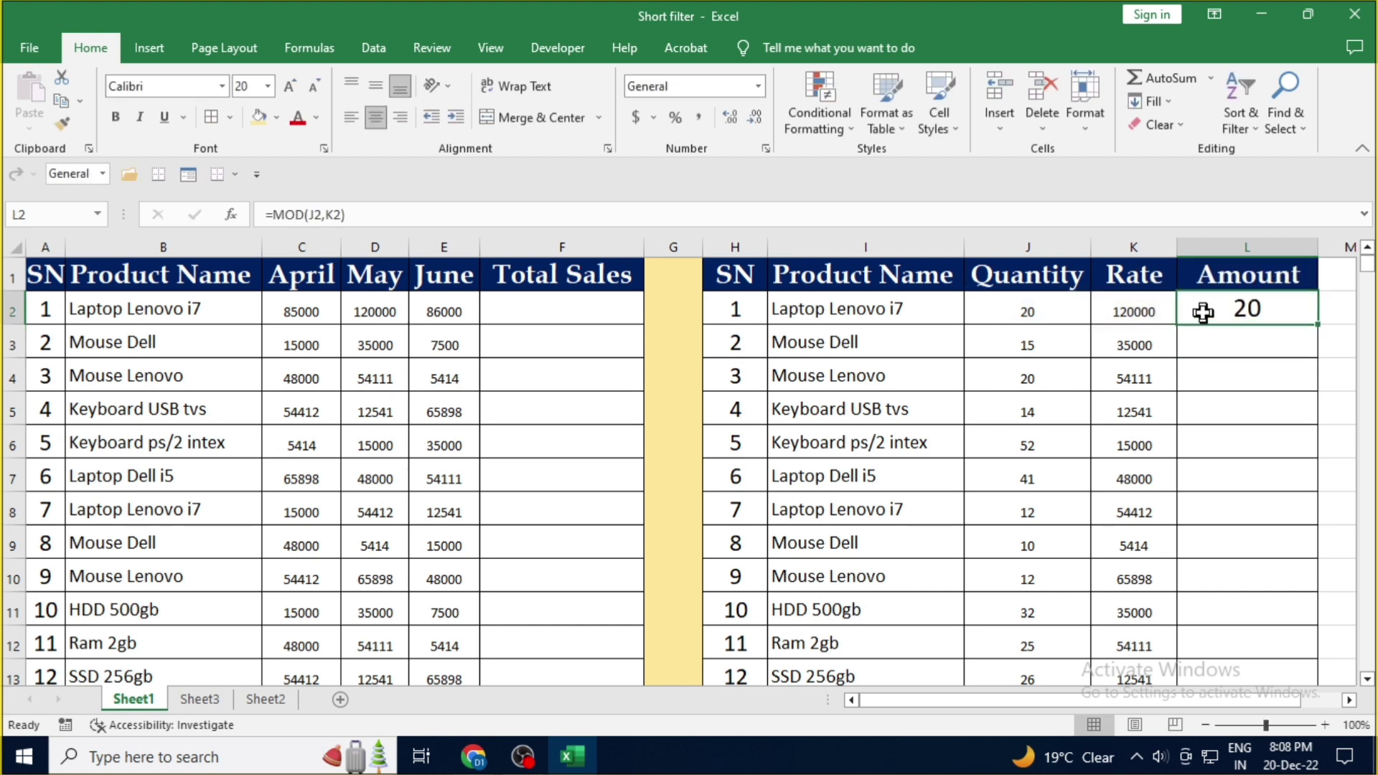